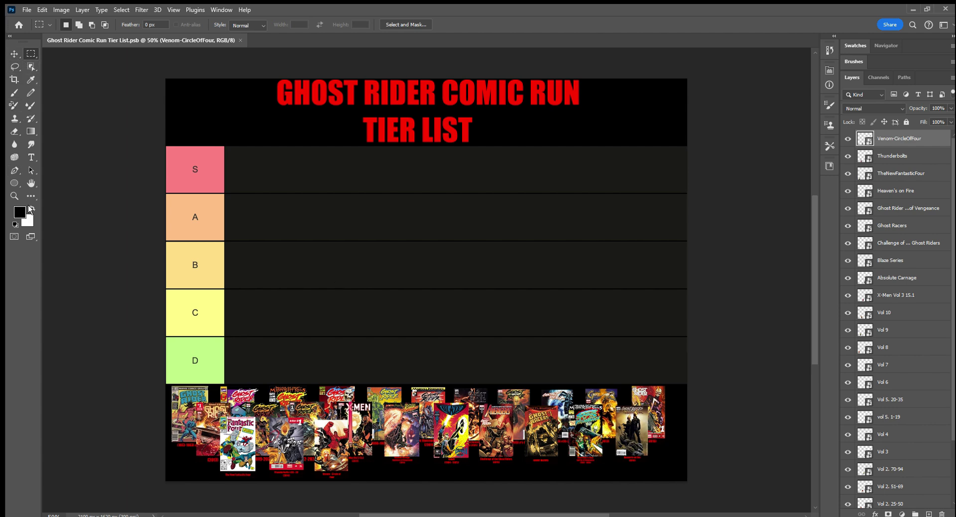
- Examine the Ghost Rider comic covers lined up below the tier rows, up close from one end to the other
{"action": "left_click", "coordinate": [14, 195]}
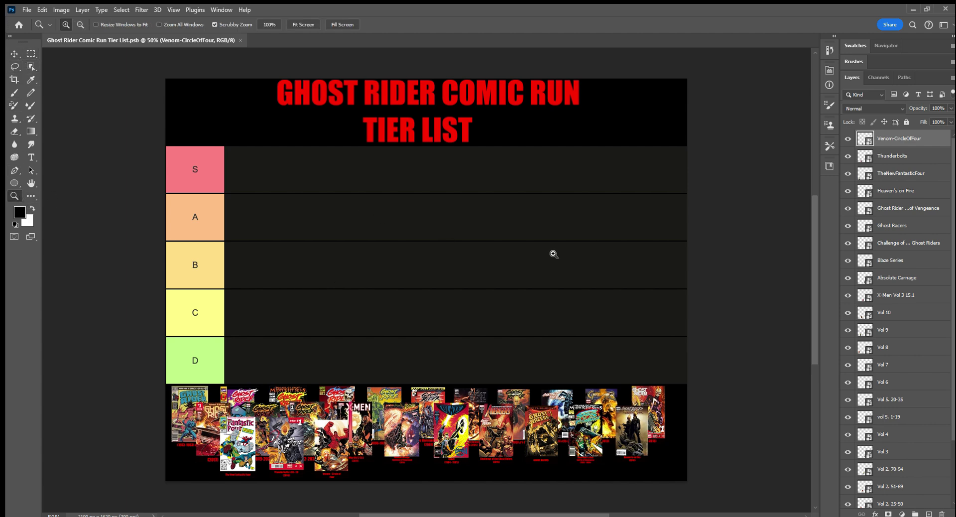
{"action": "left_click_drag", "start_coordinate": [553, 254], "coordinate": [571, 253]}
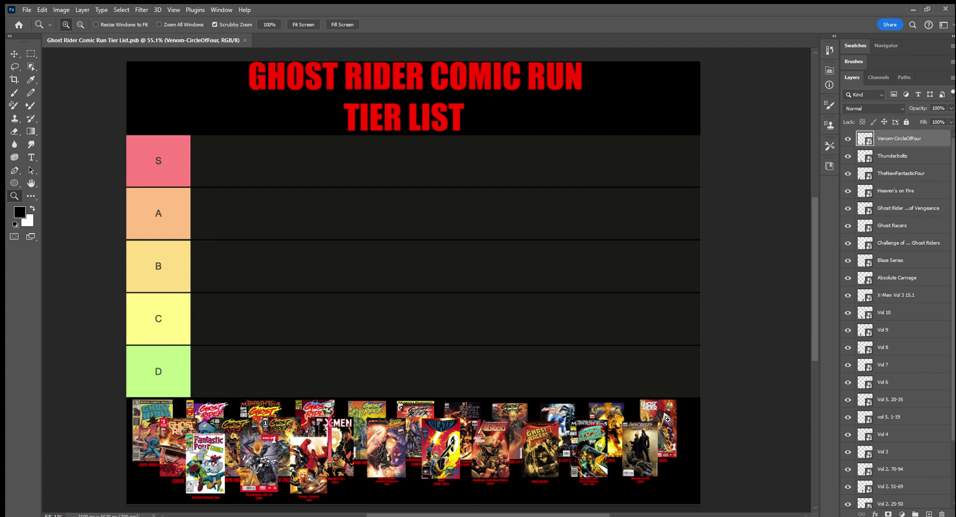
{"action": "mouse_move", "coordinate": [330, 446]}
{"action": "left_mouse_down"}
{"action": "mouse_move", "coordinate": [356, 446]}
{"action": "mouse_move", "coordinate": [331, 429]}
{"action": "left_mouse_up"}
{"action": "scroll", "coordinate": [362, 342], "scroll_direction": "left", "scroll_amount": 2}
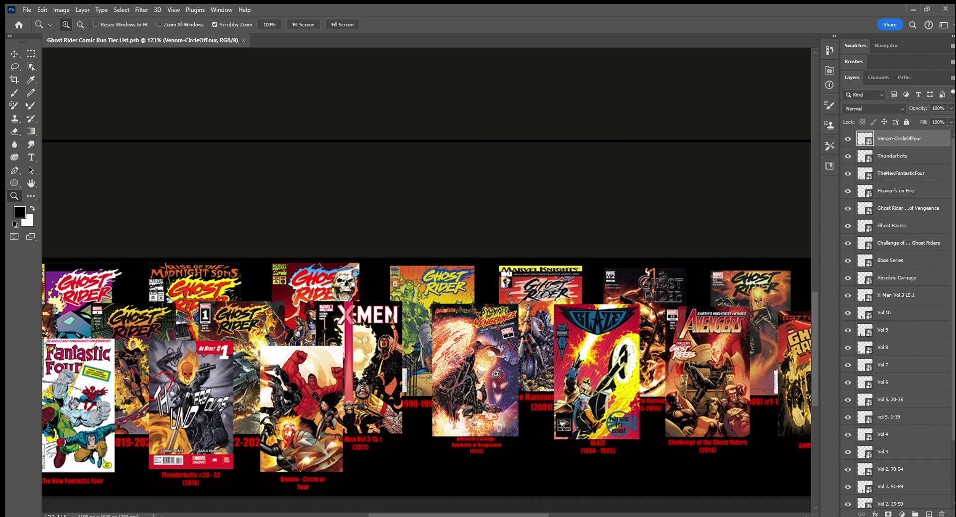
{"action": "scroll", "coordinate": [427, 269], "scroll_direction": "left", "scroll_amount": 5}
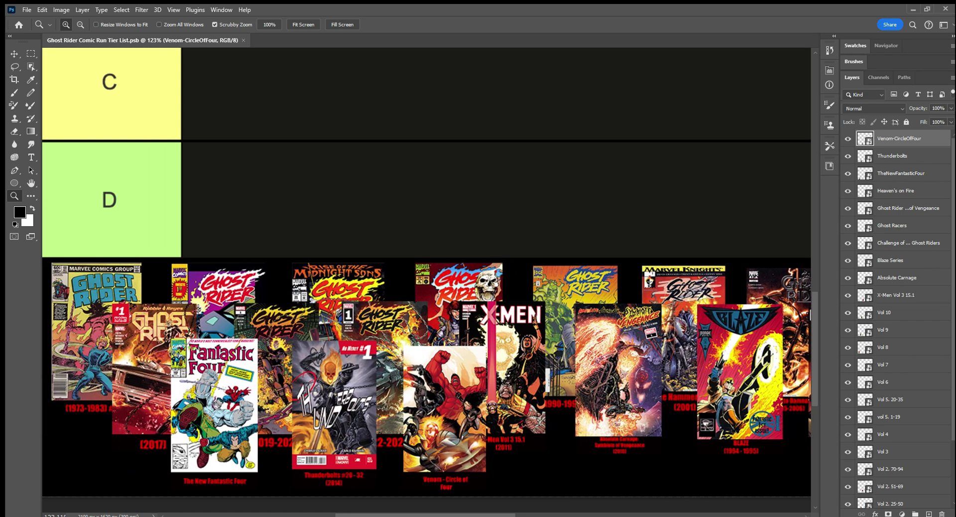
{"action": "scroll", "coordinate": [507, 508], "scroll_direction": "right", "scroll_amount": 15}
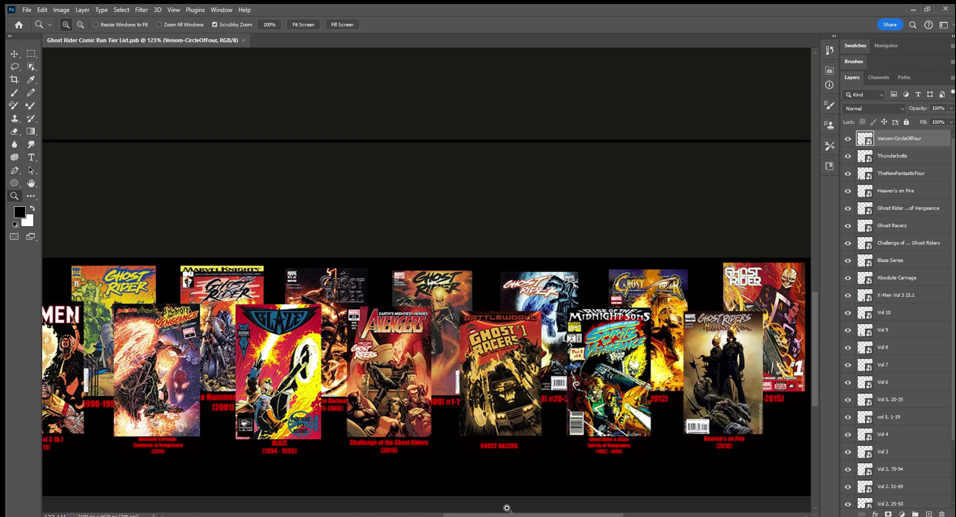
{"action": "scroll", "coordinate": [507, 507], "scroll_direction": "right", "scroll_amount": 2}
{"action": "scroll", "coordinate": [516, 507], "scroll_direction": "right", "scroll_amount": 1}
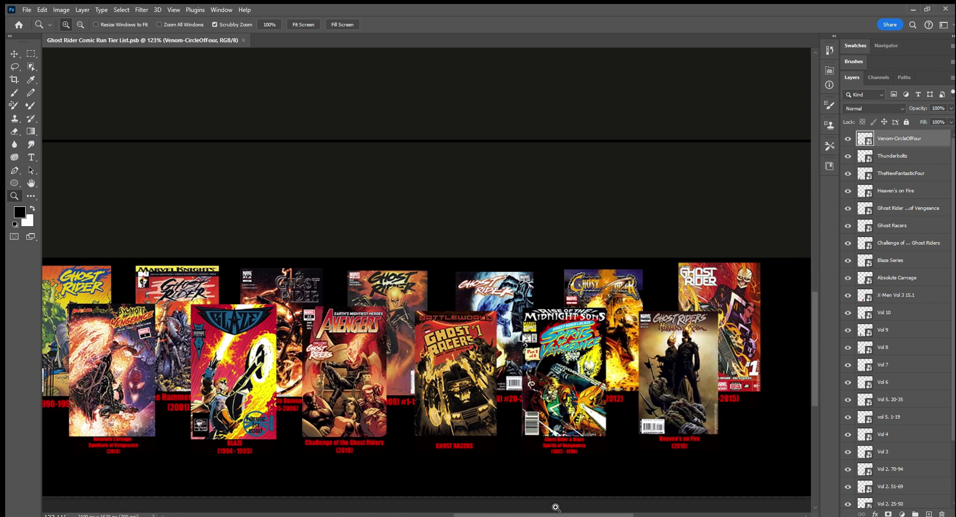
{"action": "scroll", "coordinate": [426, 374], "scroll_direction": "left", "scroll_amount": 13}
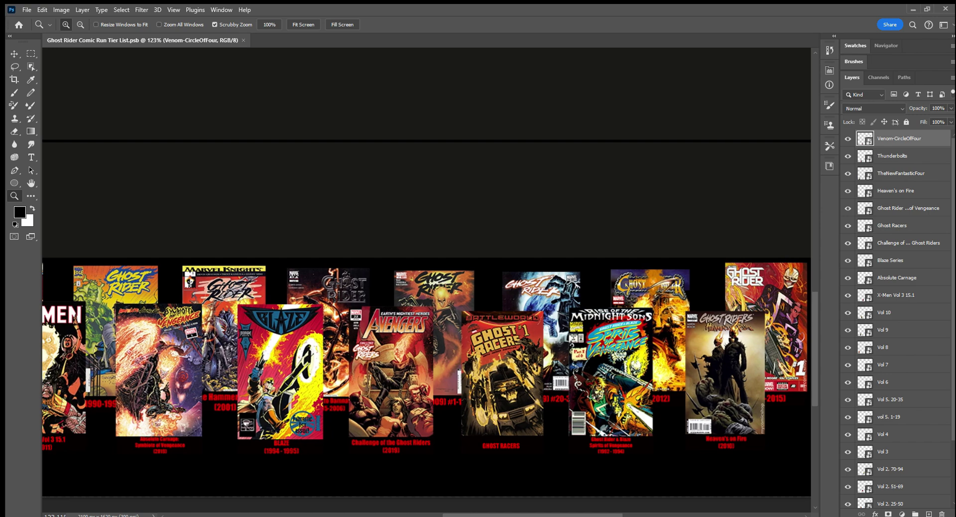
{"action": "scroll", "coordinate": [426, 374], "scroll_direction": "left", "scroll_amount": 6}
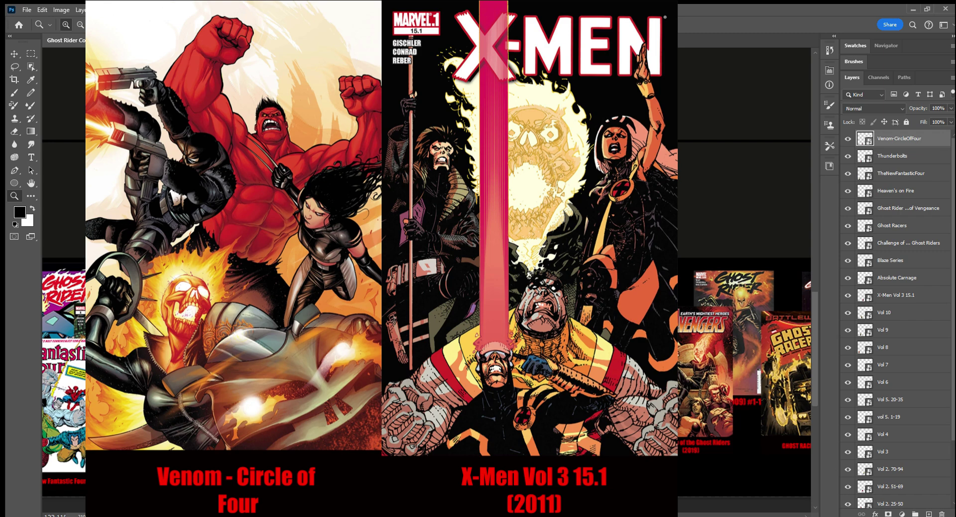
{"action": "scroll", "coordinate": [426, 373], "scroll_direction": "left", "scroll_amount": 5}
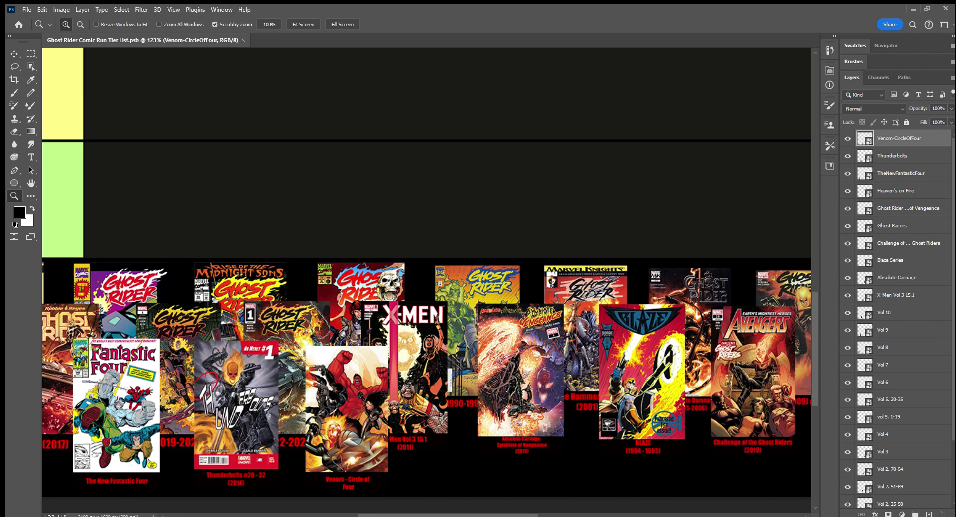
- Review the spin-off covers from Blaze to Heaven's on Fire, returning to the first covers and the whole tier list
{"action": "left_click_drag", "start_coordinate": [443, 513], "coordinate": [534, 514]}
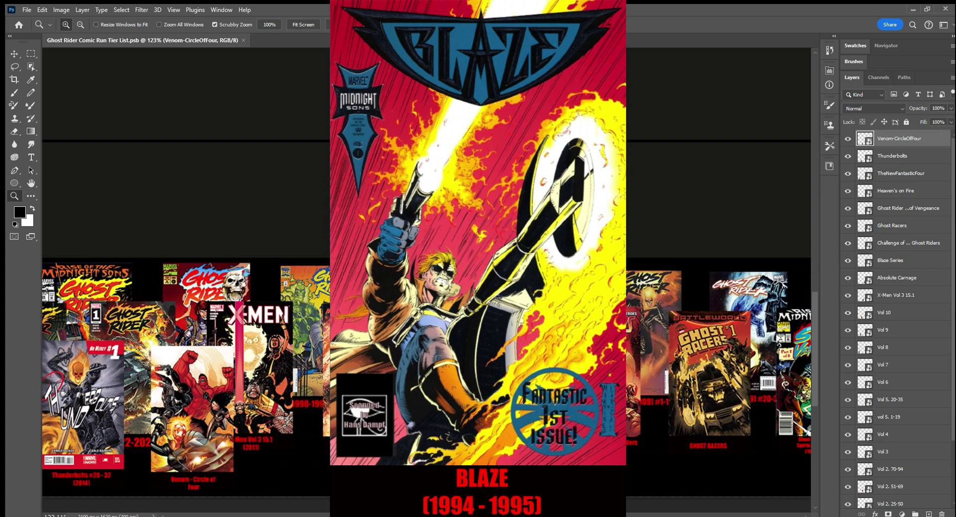
{"action": "left_click_drag", "start_coordinate": [534, 514], "coordinate": [642, 514]}
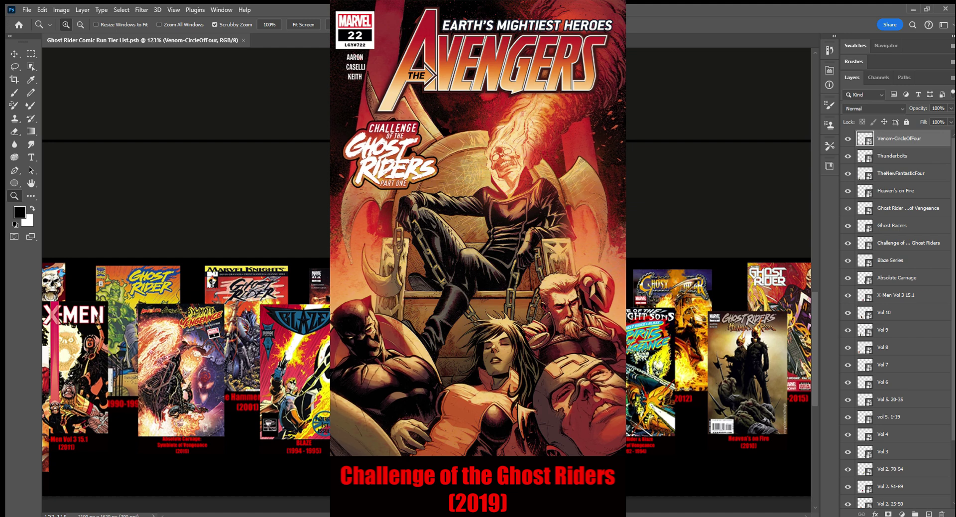
{"action": "scroll", "coordinate": [219, 454], "scroll_direction": "left", "scroll_amount": 10}
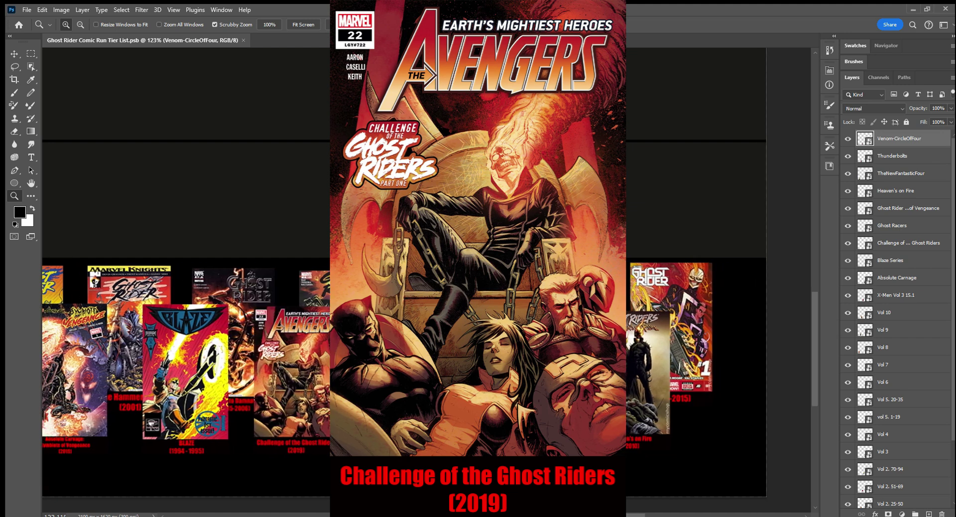
{"action": "scroll", "coordinate": [379, 482], "scroll_direction": "right", "scroll_amount": 5}
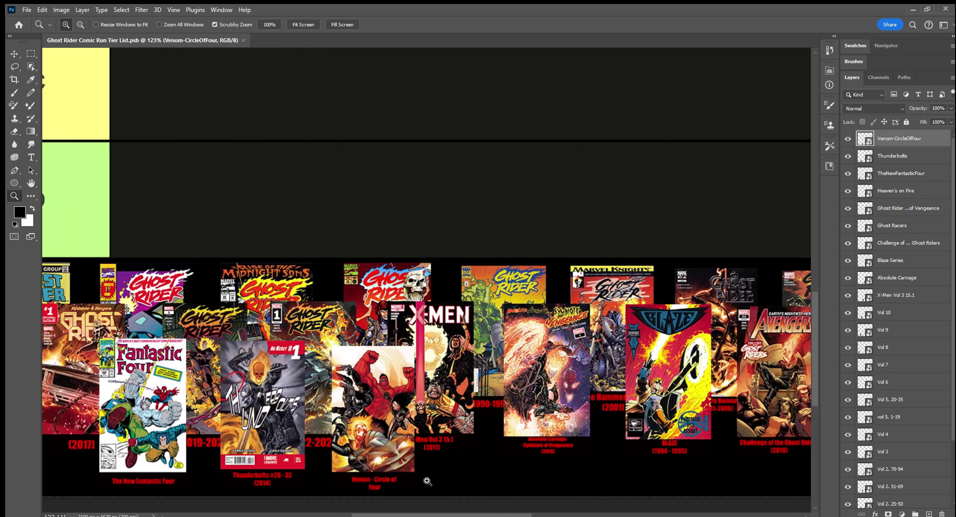
{"action": "scroll", "coordinate": [414, 487], "scroll_direction": "right", "scroll_amount": 10}
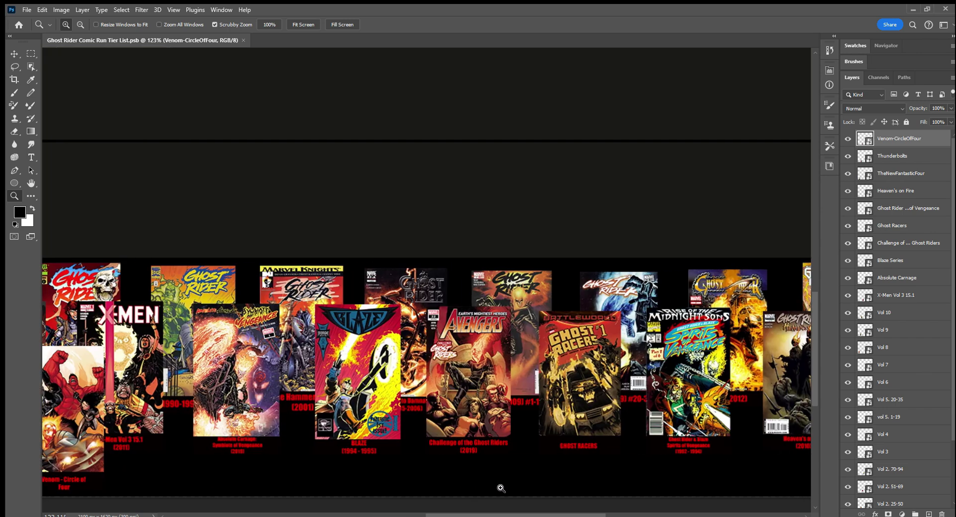
{"action": "scroll", "coordinate": [433, 488], "scroll_direction": "left", "scroll_amount": 8}
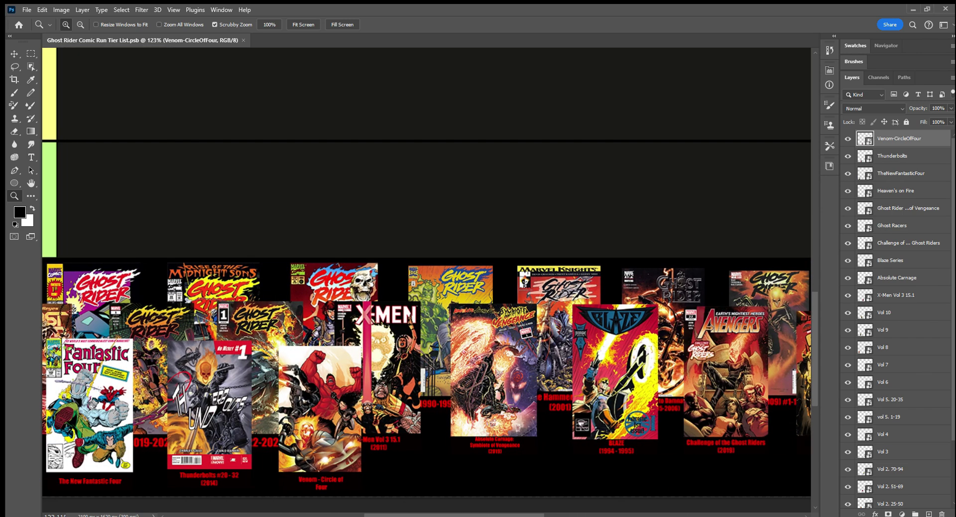
{"action": "scroll", "coordinate": [178, 289], "scroll_direction": "left", "scroll_amount": 4}
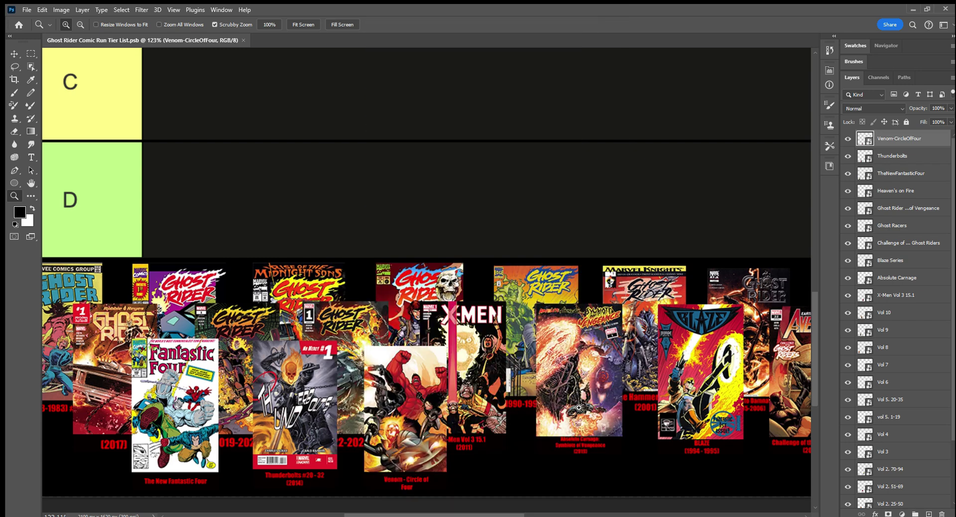
{"action": "scroll", "coordinate": [622, 479], "scroll_direction": "down", "scroll_amount": 5}
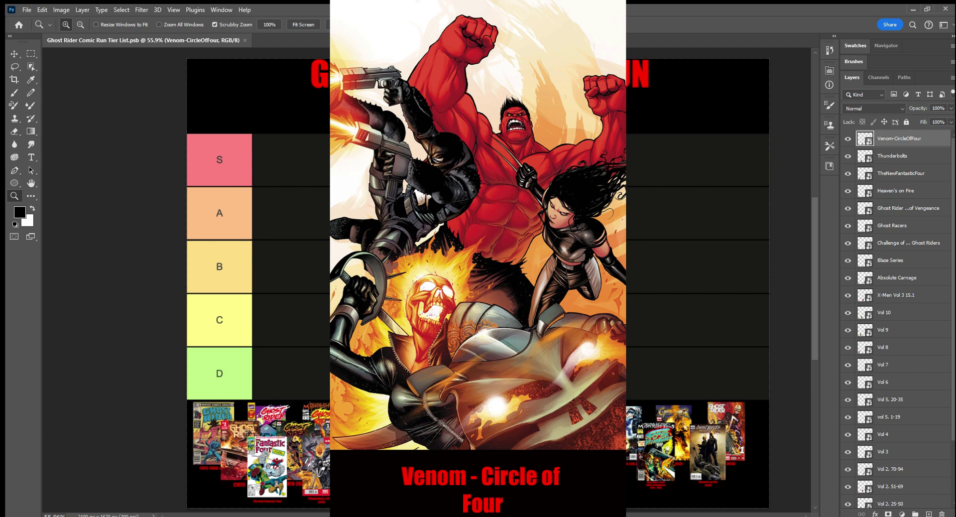
- Inspect the Venom - Circle of Four cover up close and return to the whole tier list
{"action": "key", "text": "m"}
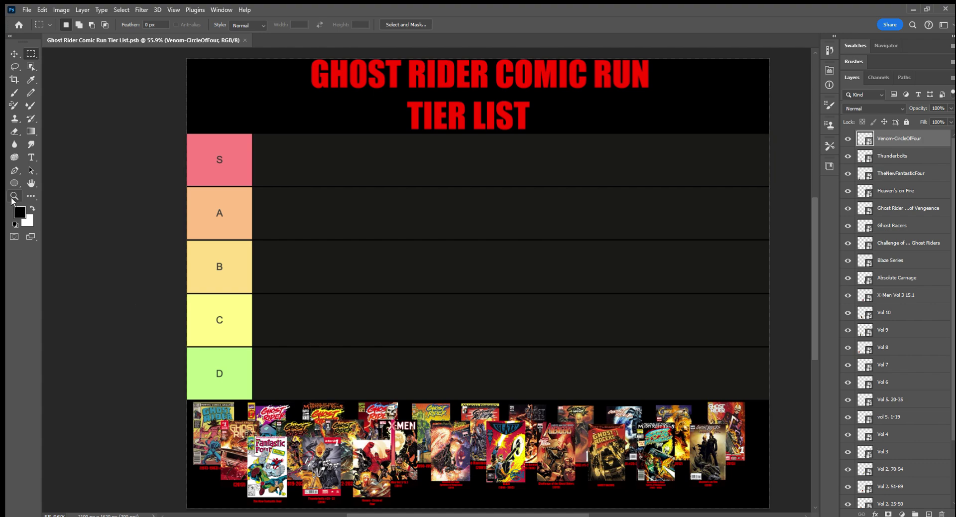
{"action": "left_click", "coordinate": [14, 195]}
{"action": "left_click_drag", "start_coordinate": [420, 459], "coordinate": [442, 462]}
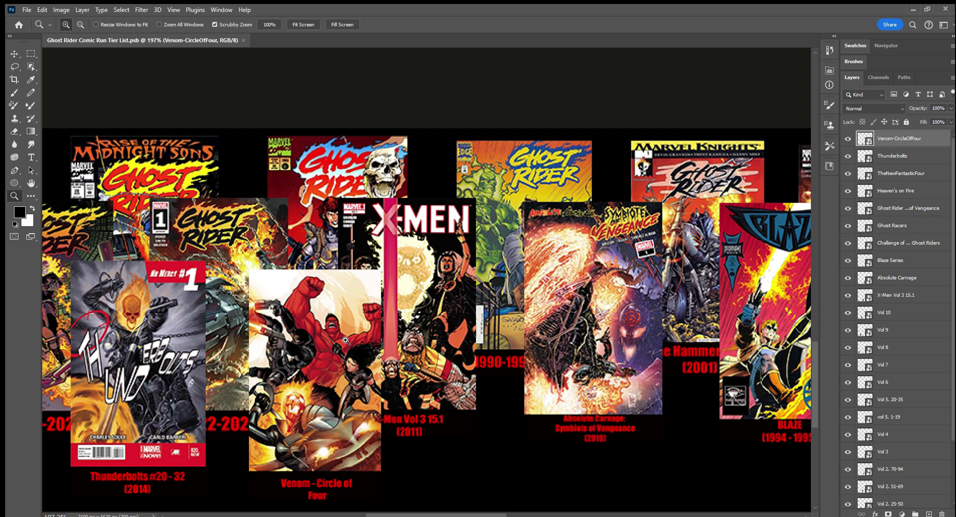
{"action": "left_click_drag", "start_coordinate": [352, 324], "coordinate": [291, 351]}
{"action": "scroll", "coordinate": [462, 326], "scroll_direction": "up", "scroll_amount": 2}
{"action": "scroll", "coordinate": [545, 249], "scroll_direction": "up", "scroll_amount": 1}
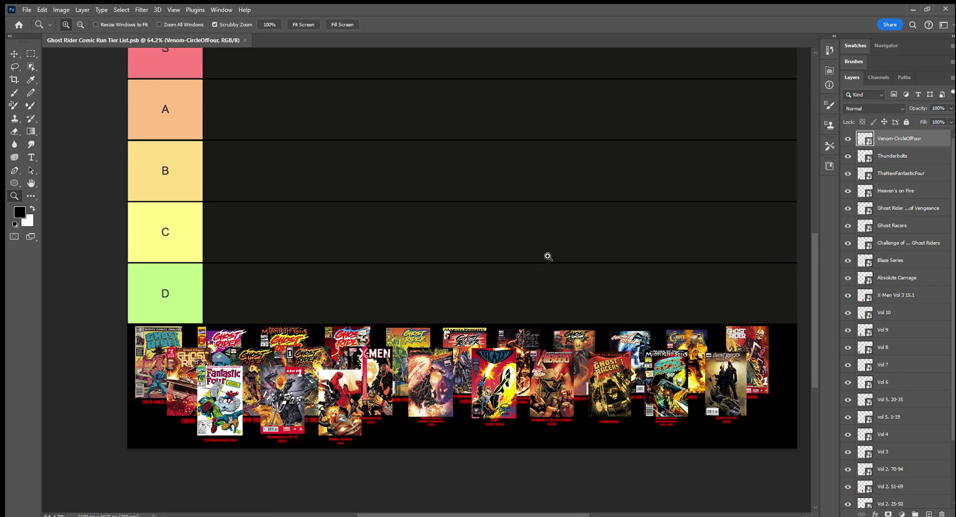
{"action": "scroll", "coordinate": [541, 278], "scroll_direction": "up", "scroll_amount": 1}
{"action": "left_click_drag", "start_coordinate": [543, 247], "coordinate": [536, 256]}
{"action": "scroll", "coordinate": [535, 257], "scroll_direction": "up", "scroll_amount": 3}
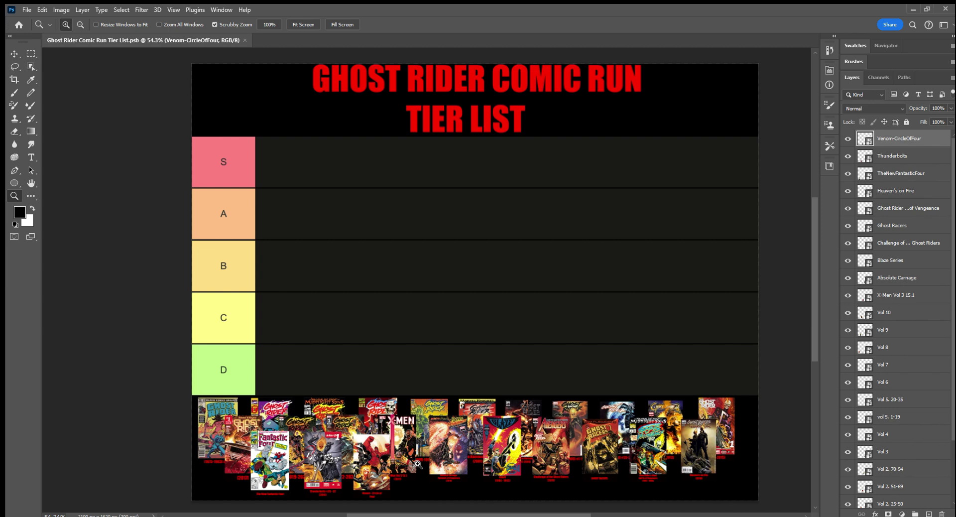
- Move the Venom - Circle of Four cover into the B tier row near its label using Free Transform
{"action": "left_click", "coordinate": [33, 55]}
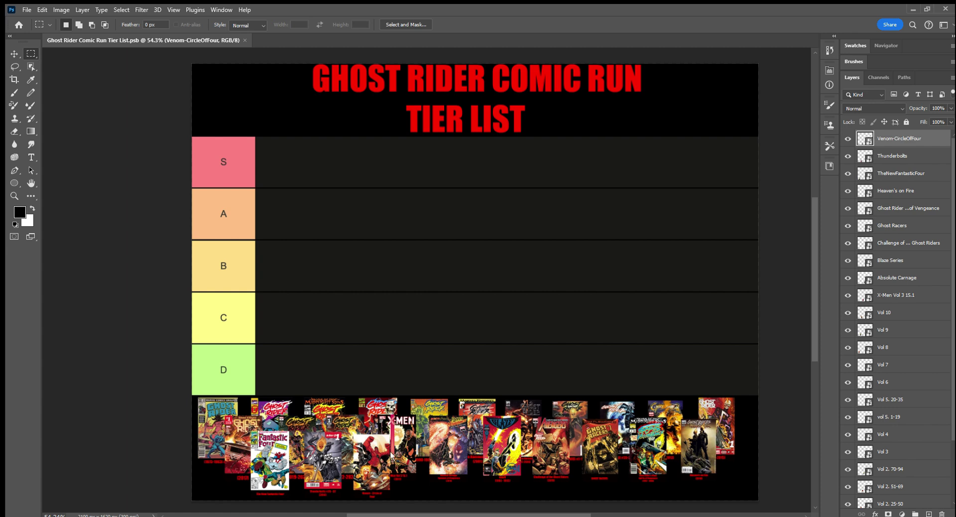
{"action": "key", "text": "ctrl+t"}
{"action": "left_click_drag", "start_coordinate": [368, 451], "coordinate": [275, 256]}
{"action": "mouse_move", "coordinate": [294, 253]}
{"action": "left_mouse_down"}
{"action": "mouse_move", "coordinate": [319, 448]}
{"action": "mouse_move", "coordinate": [786, 450]}
{"action": "mouse_move", "coordinate": [225, 214]}
{"action": "mouse_move", "coordinate": [281, 257]}
{"action": "left_mouse_up"}
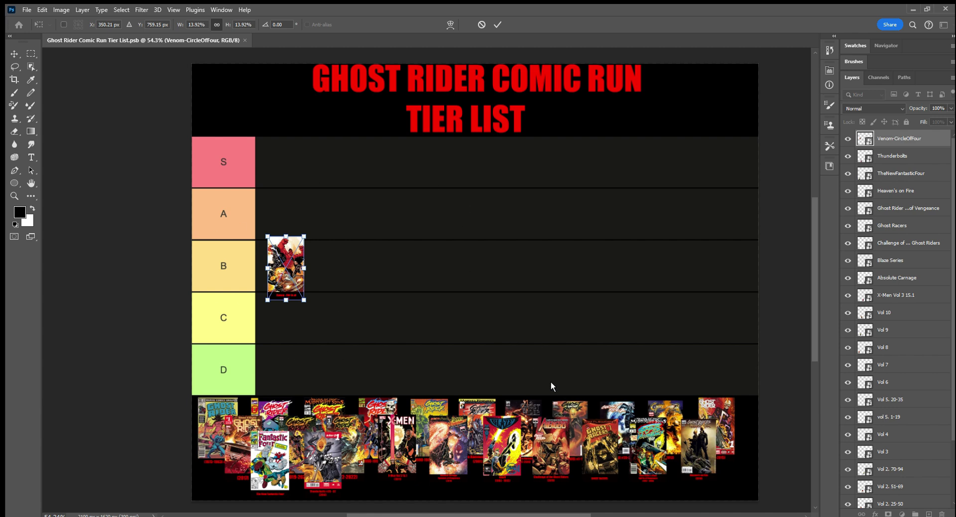
- Make Thunderbolts the active layer and inspect the Thunderbolts #20 - 32 cover up close
{"action": "left_click", "coordinate": [905, 154]}
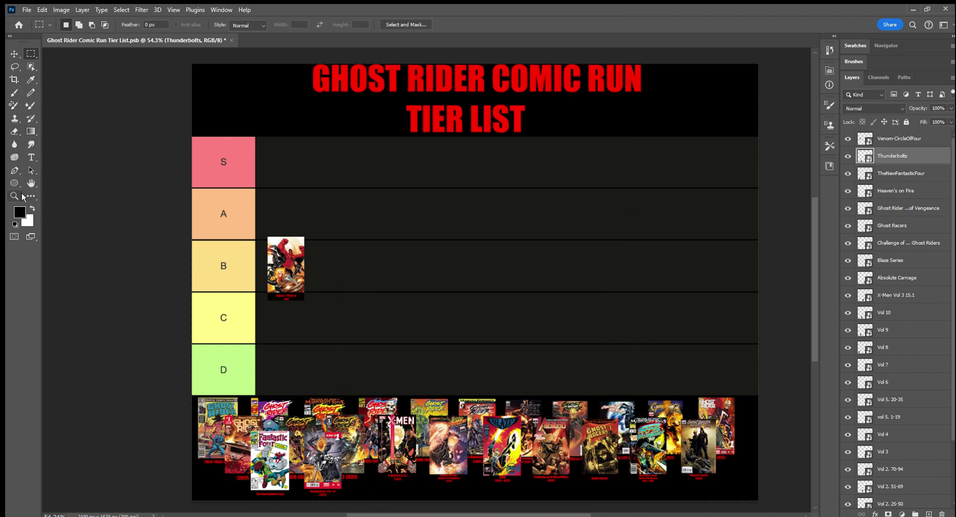
{"action": "left_click", "coordinate": [15, 196]}
{"action": "left_click_drag", "start_coordinate": [313, 493], "coordinate": [317, 492]}
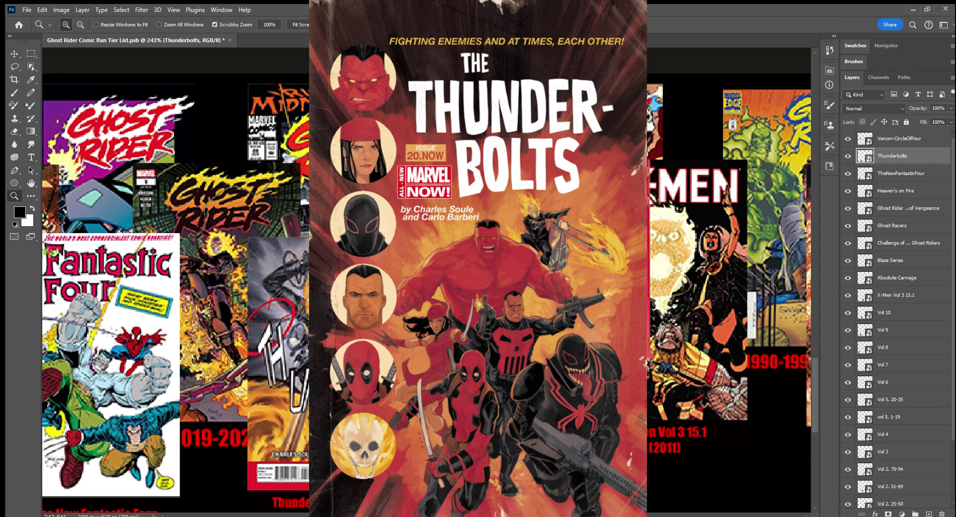
{"action": "scroll", "coordinate": [428, 279], "scroll_direction": "down", "scroll_amount": 2}
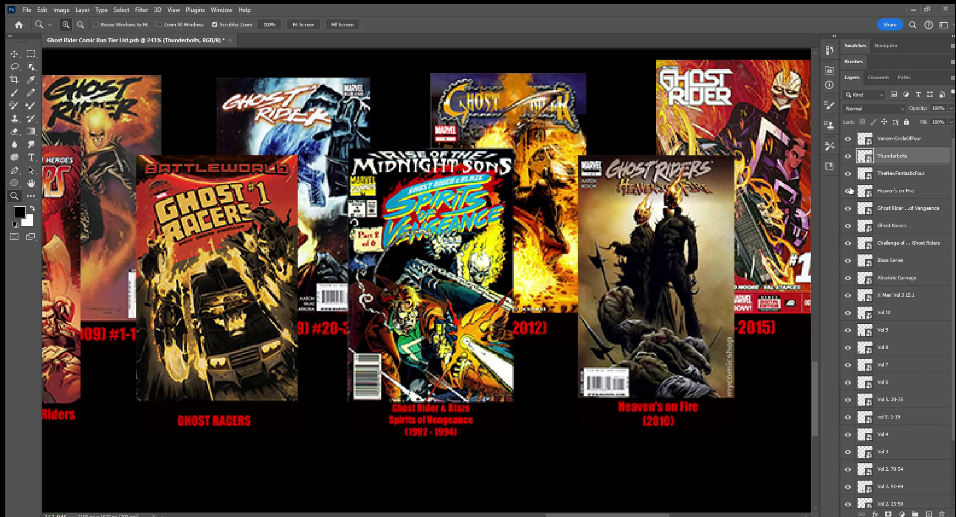
- Toggle the Heaven's on Fire layer's visibility off and on to check its cover, and return to the whole tier list
{"action": "left_click", "coordinate": [848, 190]}
{"action": "left_click", "coordinate": [848, 190]}
{"action": "left_click_drag", "start_coordinate": [587, 515], "coordinate": [379, 514]}
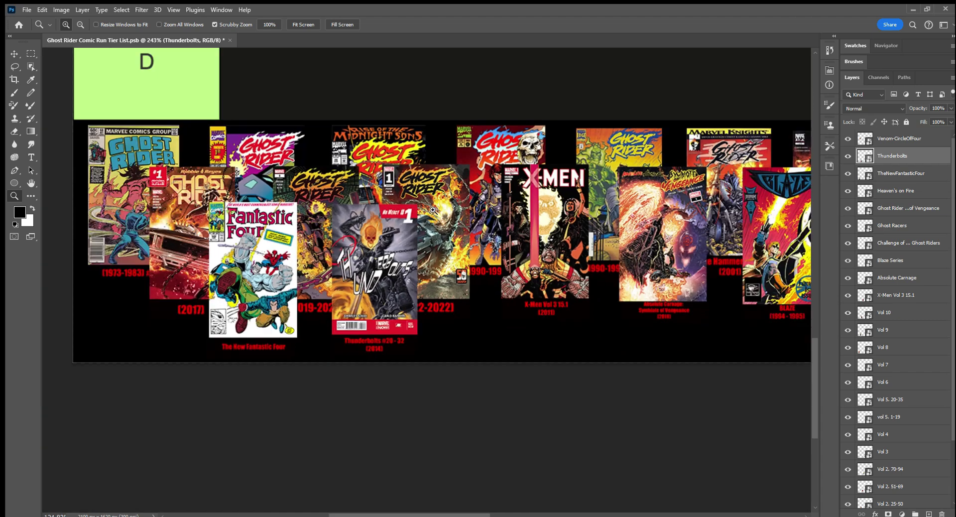
{"action": "left_click_drag", "start_coordinate": [470, 195], "coordinate": [432, 210]}
{"action": "left_click_drag", "start_coordinate": [784, 163], "coordinate": [747, 189]}
{"action": "scroll", "coordinate": [715, 213], "scroll_direction": "up", "scroll_amount": 5}
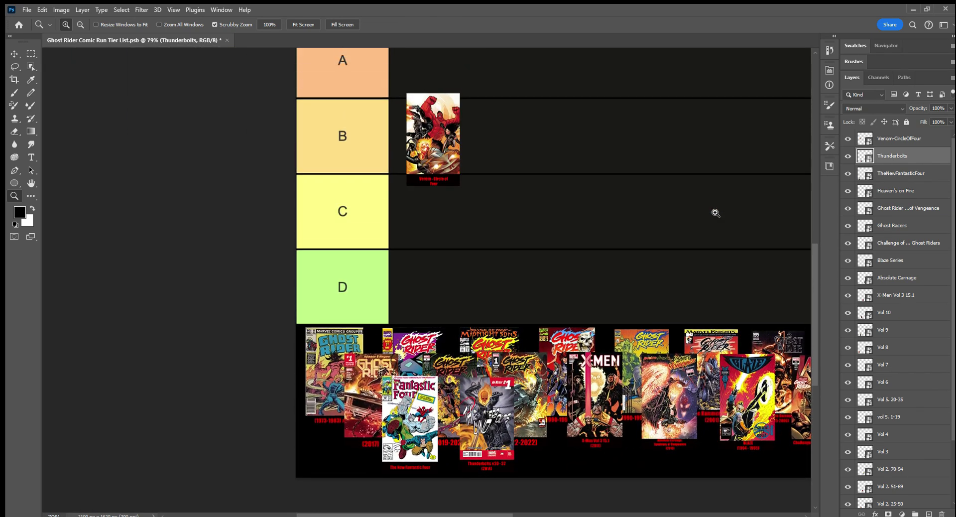
{"action": "left_click_drag", "start_coordinate": [553, 159], "coordinate": [495, 163]}
{"action": "scroll", "coordinate": [495, 163], "scroll_direction": "up", "scroll_amount": 3}
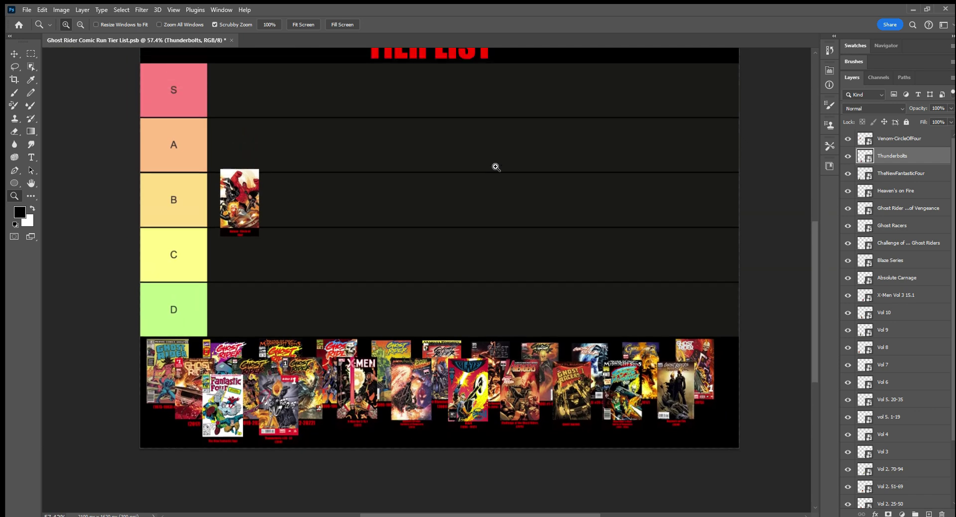
{"action": "scroll", "coordinate": [494, 168], "scroll_direction": "up", "scroll_amount": 1}
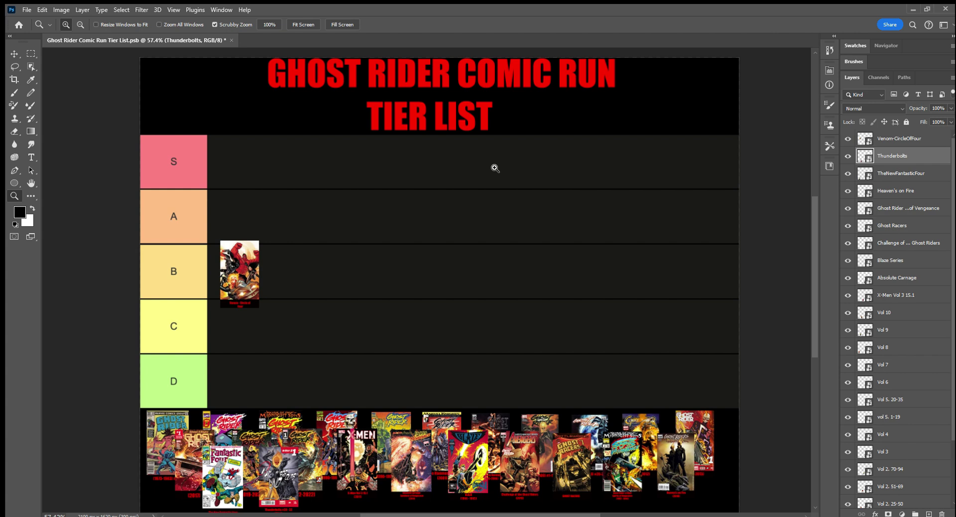
- Move the Thunderbolts #20 - 32 cover into the B tier row beside the Venom - Circle of Four cover
{"action": "left_click", "coordinate": [31, 53]}
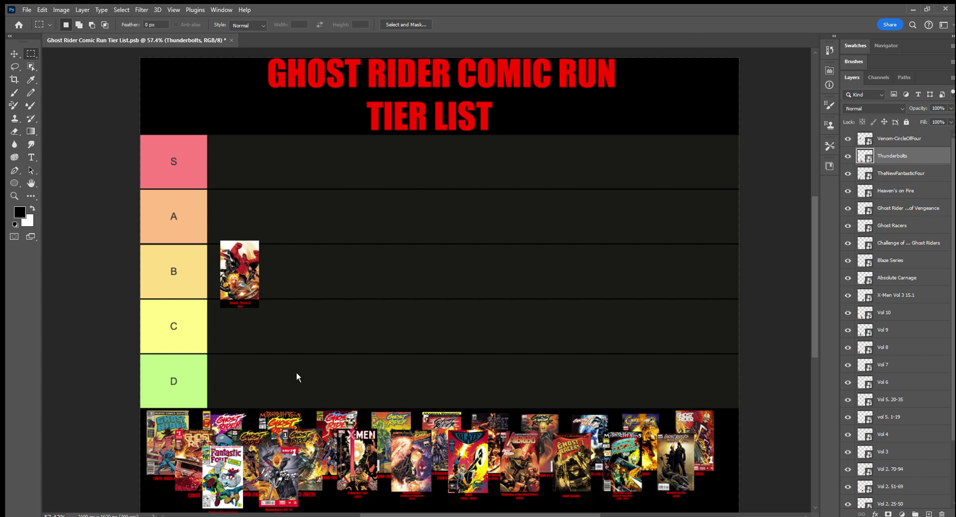
{"action": "key", "text": "ctrl+t"}
{"action": "left_click_drag", "start_coordinate": [279, 464], "coordinate": [292, 260]}
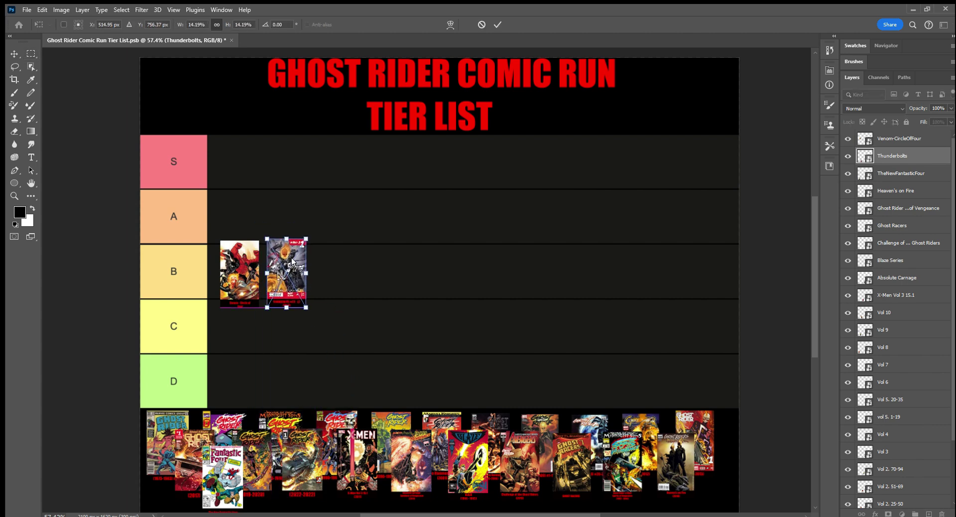
- Shift the Venom - Circle of Four cover slightly closer to the B tier label, keeping it in that row
{"action": "left_click", "coordinate": [907, 136]}
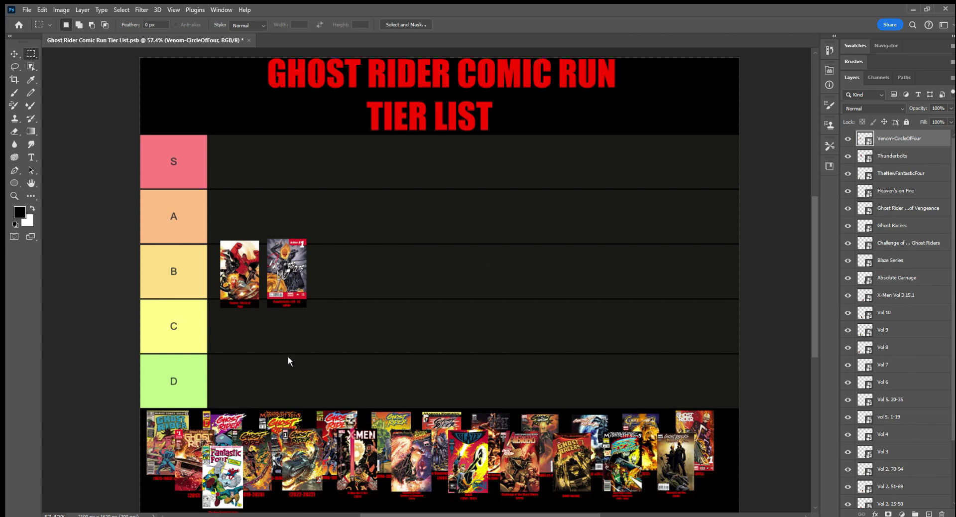
{"action": "key", "text": "ctrl+t"}
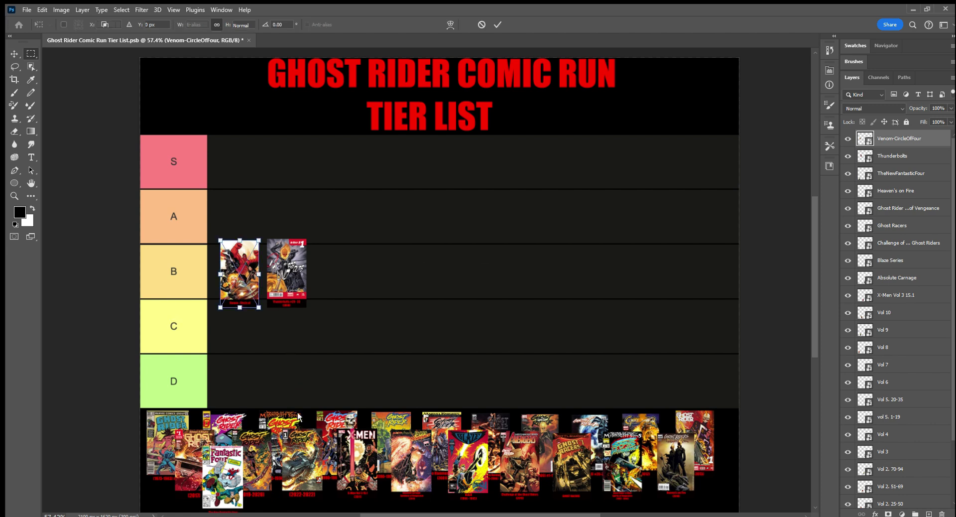
{"action": "left_click_drag", "start_coordinate": [232, 259], "coordinate": [225, 258]}
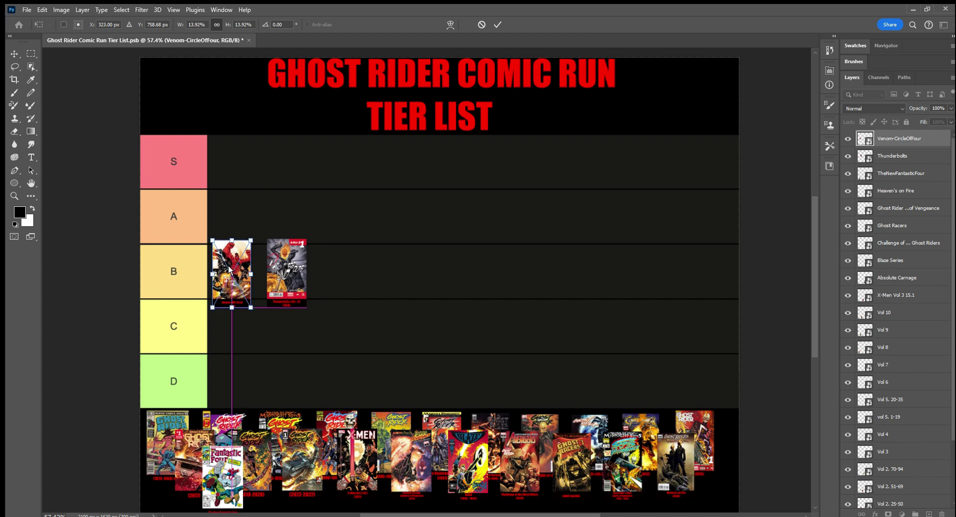
- Shift the Thunderbolts #20 - 32 cover slightly closer to the Venom - Circle of Four cover, keeping it in the B tier row
{"action": "key", "text": "Return"}
{"action": "key", "text": "alt+bracketleft"}
{"action": "key", "text": "ctrl+t"}
{"action": "left_click_drag", "start_coordinate": [287, 271], "coordinate": [279, 271]}
- Make TheNewFantasticFour the active layer and inspect The New Fantastic Four cover up close
{"action": "scroll", "coordinate": [888, 309], "scroll_direction": "down", "scroll_amount": 2}
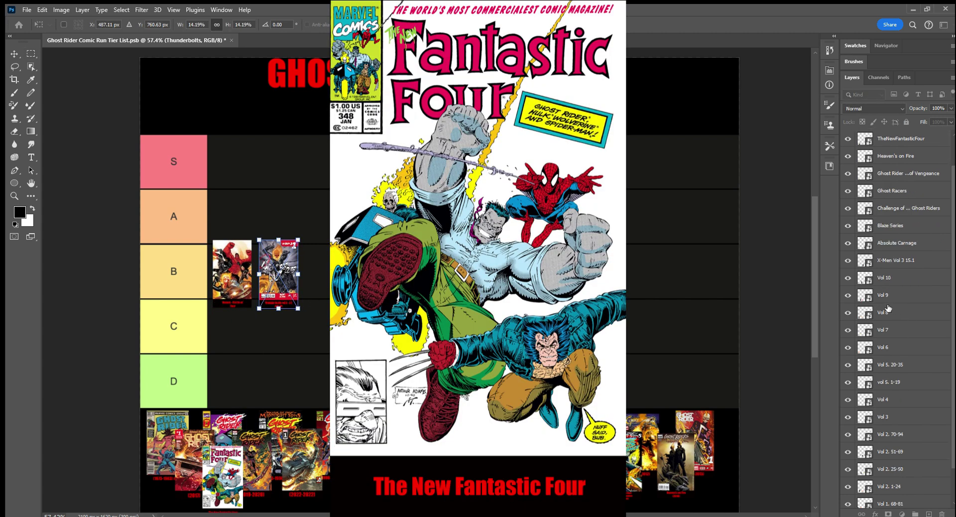
{"action": "scroll", "coordinate": [667, 348], "scroll_direction": "down", "scroll_amount": 3}
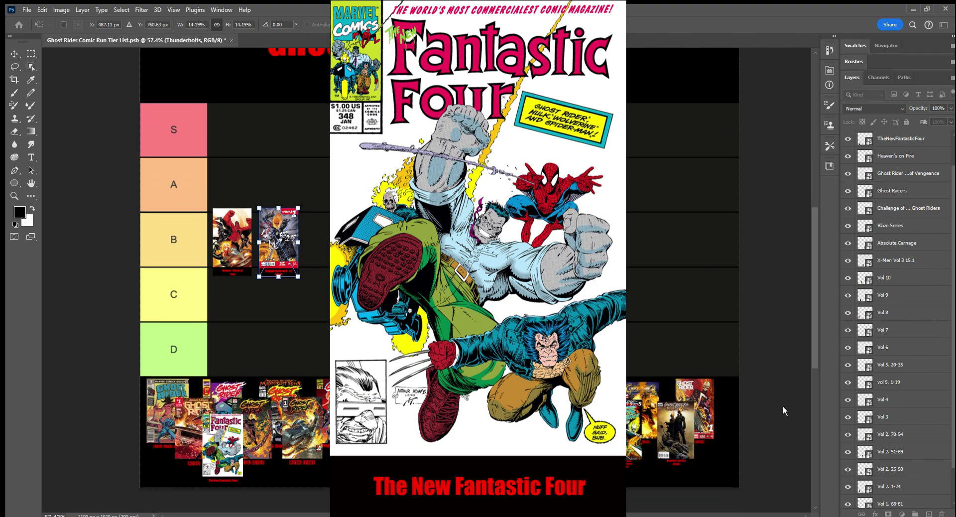
{"action": "scroll", "coordinate": [936, 271], "scroll_direction": "up", "scroll_amount": 2}
{"action": "left_click", "coordinate": [891, 174]}
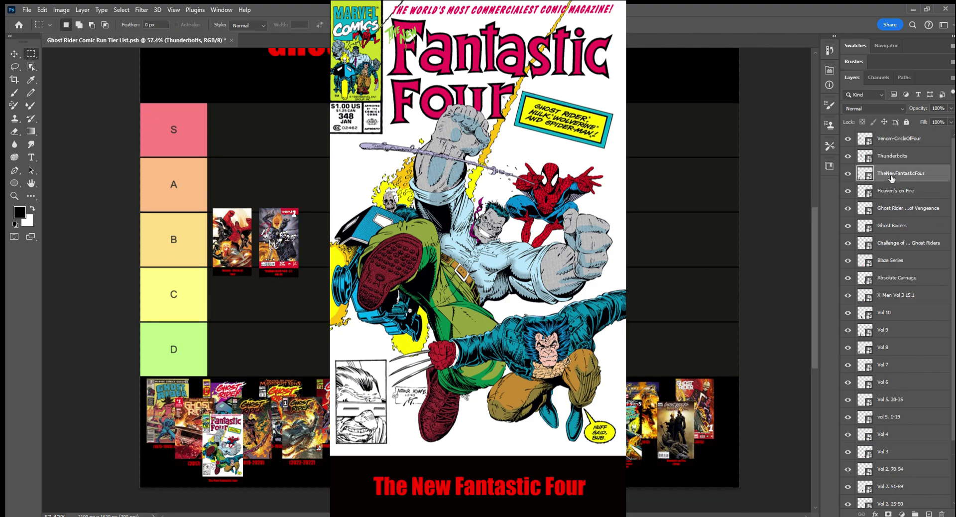
{"action": "left_click", "coordinate": [15, 195]}
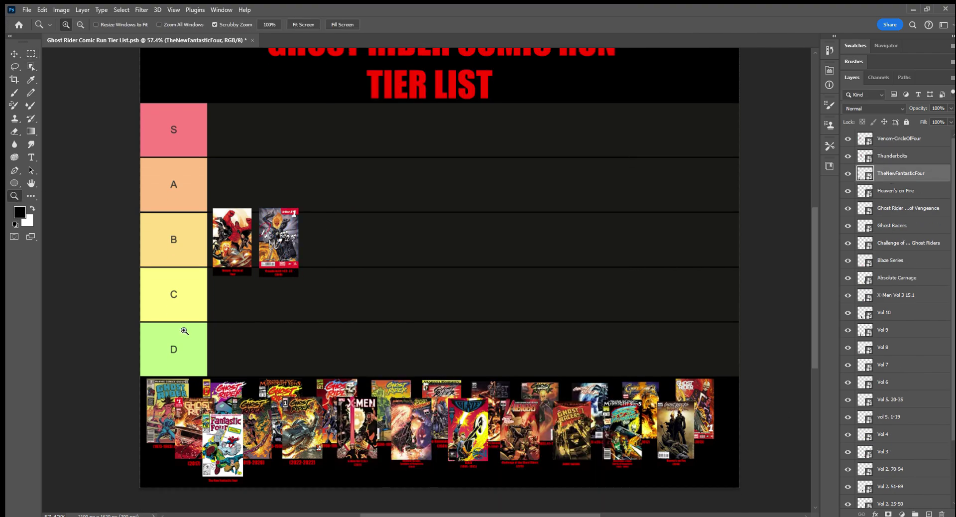
{"action": "left_click_drag", "start_coordinate": [229, 458], "coordinate": [213, 404]}
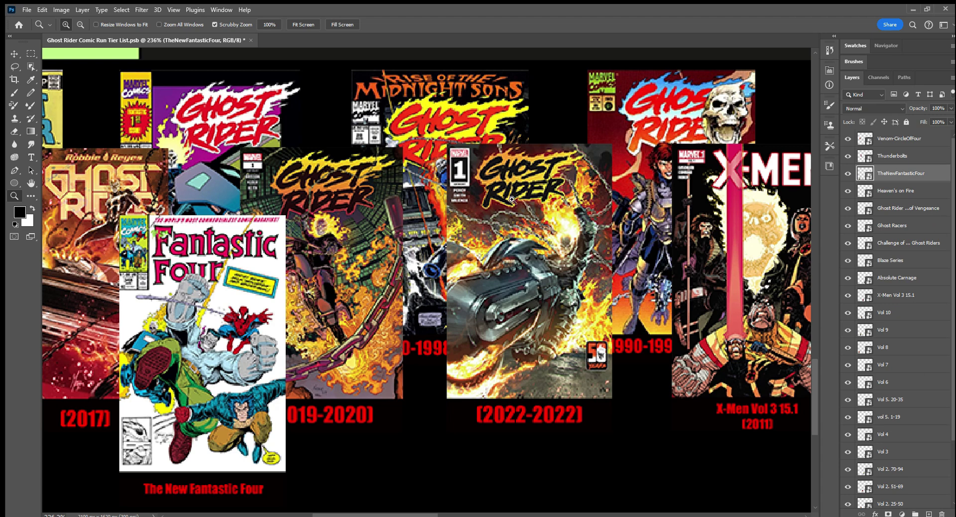
{"action": "scroll", "coordinate": [511, 199], "scroll_direction": "down", "scroll_amount": 3}
{"action": "scroll", "coordinate": [548, 249], "scroll_direction": "up", "scroll_amount": 1}
{"action": "scroll", "coordinate": [597, 289], "scroll_direction": "up", "scroll_amount": 5}
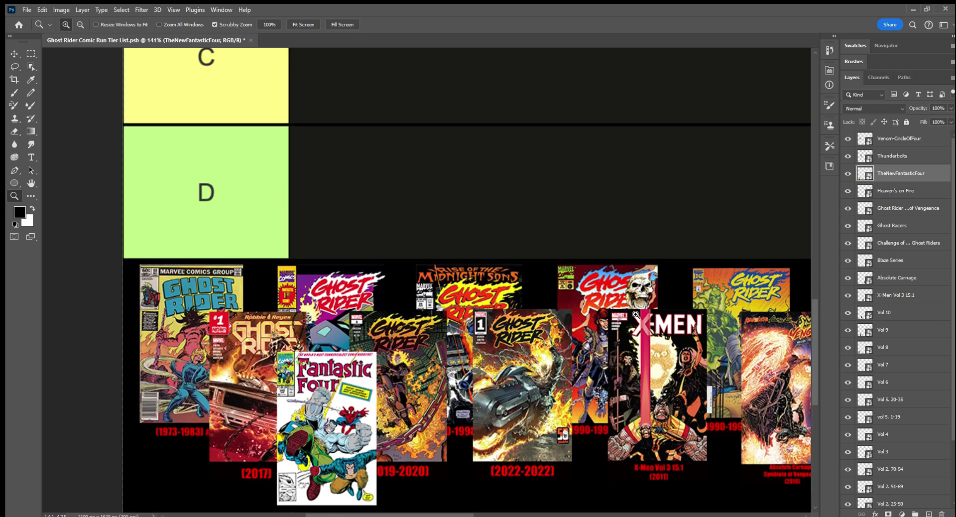
- Move The New Fantastic Four cover into the A tier row, directly beside the A label
{"action": "scroll", "coordinate": [599, 278], "scroll_direction": "down", "scroll_amount": 3}
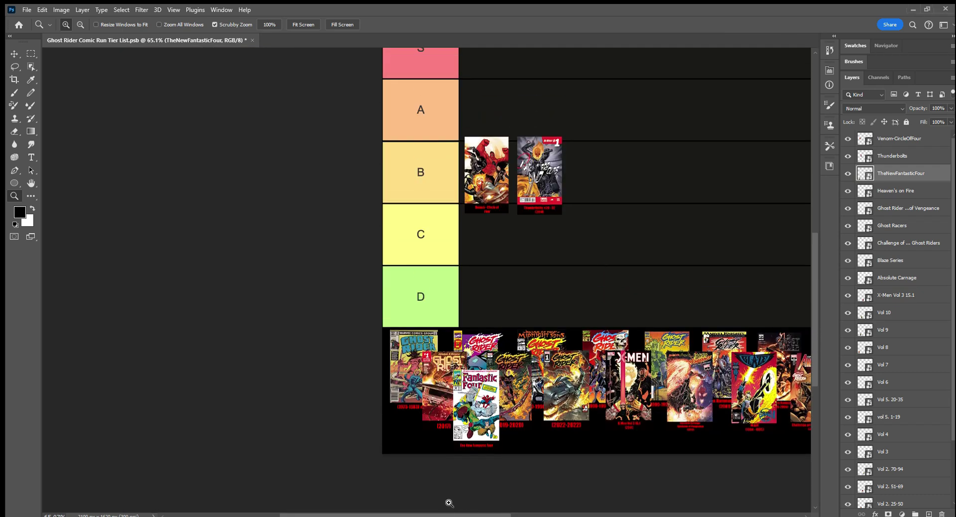
{"action": "scroll", "coordinate": [450, 503], "scroll_direction": "right", "scroll_amount": 6}
{"action": "scroll", "coordinate": [449, 504], "scroll_direction": "left", "scroll_amount": 2}
{"action": "scroll", "coordinate": [472, 457], "scroll_direction": "up", "scroll_amount": 1}
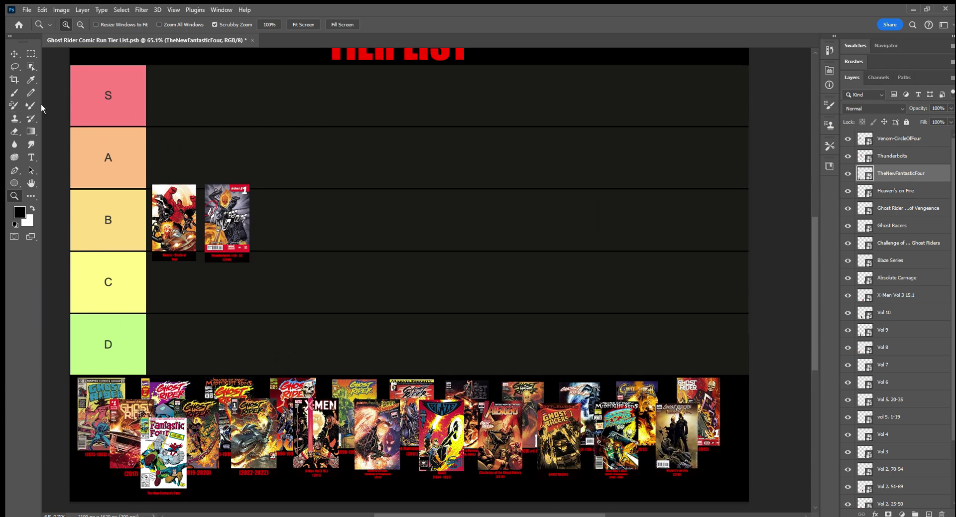
{"action": "left_click", "coordinate": [31, 53]}
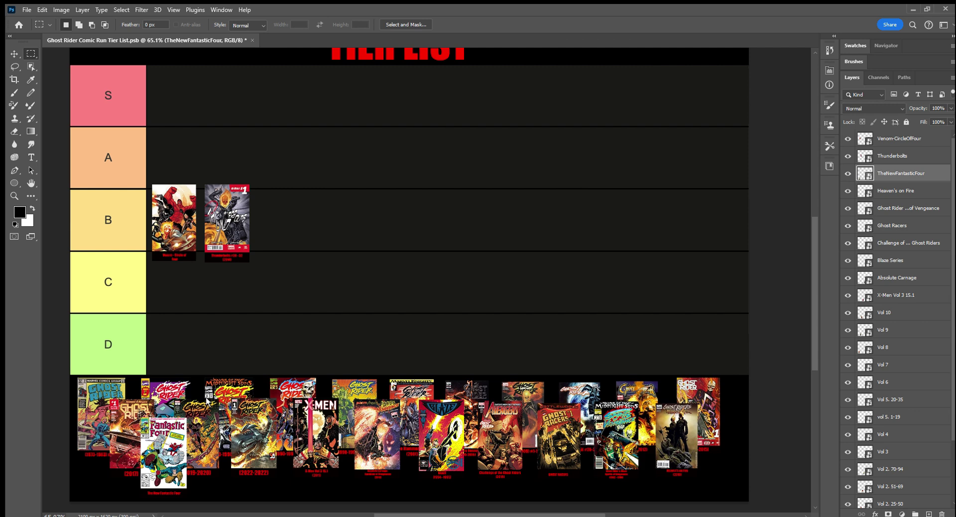
{"action": "key", "text": "ctrl+t"}
{"action": "left_click_drag", "start_coordinate": [172, 444], "coordinate": [180, 148]}
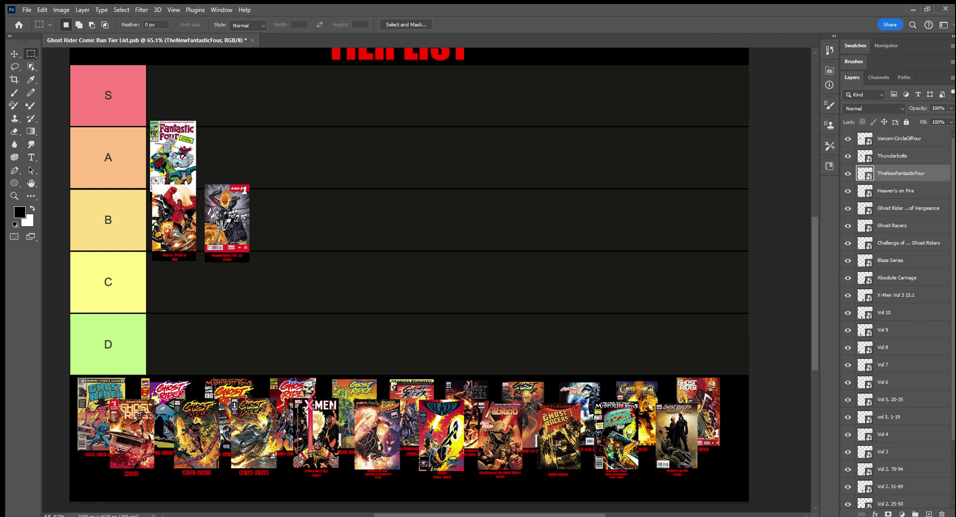
- Make Ghost Racers the active layer and inspect the Ghost Racers cover up close
{"action": "left_click", "coordinate": [920, 223]}
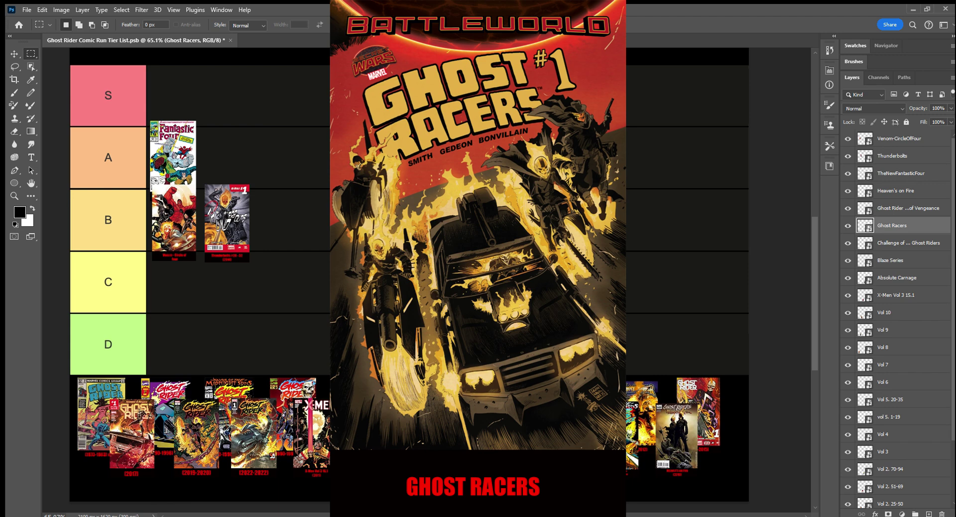
{"action": "left_click", "coordinate": [14, 196]}
{"action": "left_click_drag", "start_coordinate": [703, 431], "coordinate": [753, 396]}
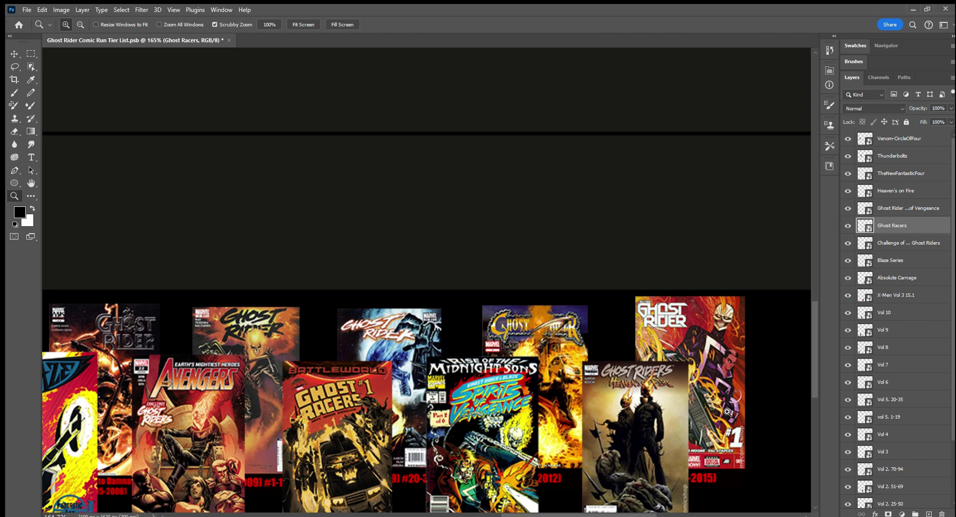
{"action": "scroll", "coordinate": [727, 411], "scroll_direction": "down", "scroll_amount": 1}
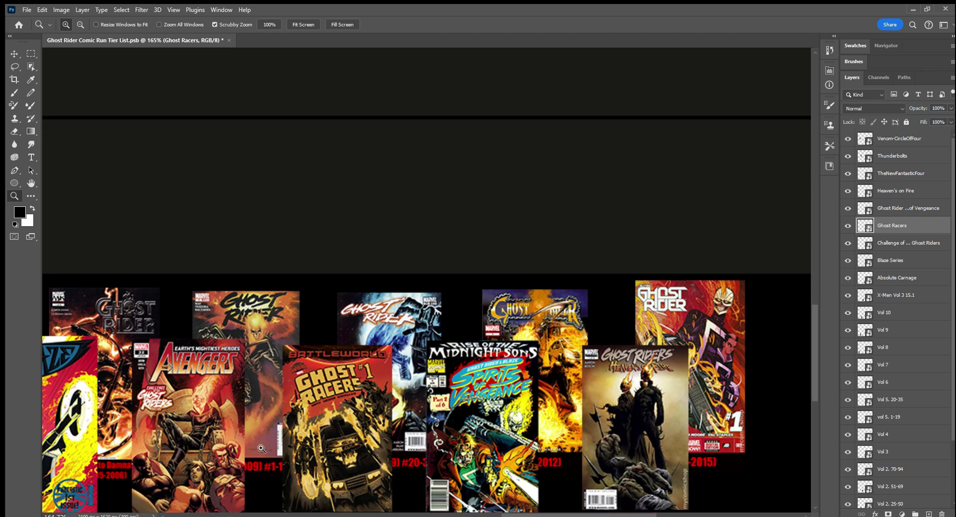
{"action": "scroll", "coordinate": [279, 436], "scroll_direction": "down", "scroll_amount": 3}
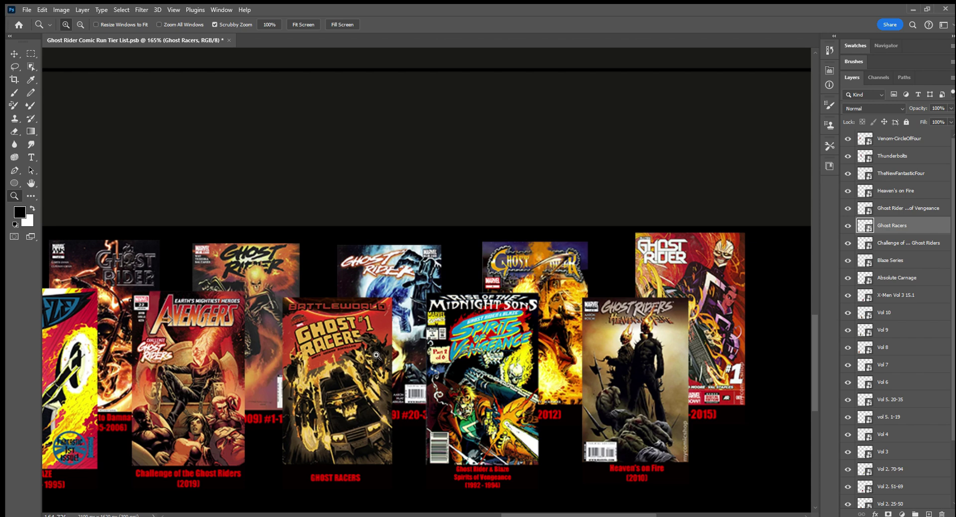
{"action": "left_click_drag", "start_coordinate": [333, 402], "coordinate": [356, 408]}
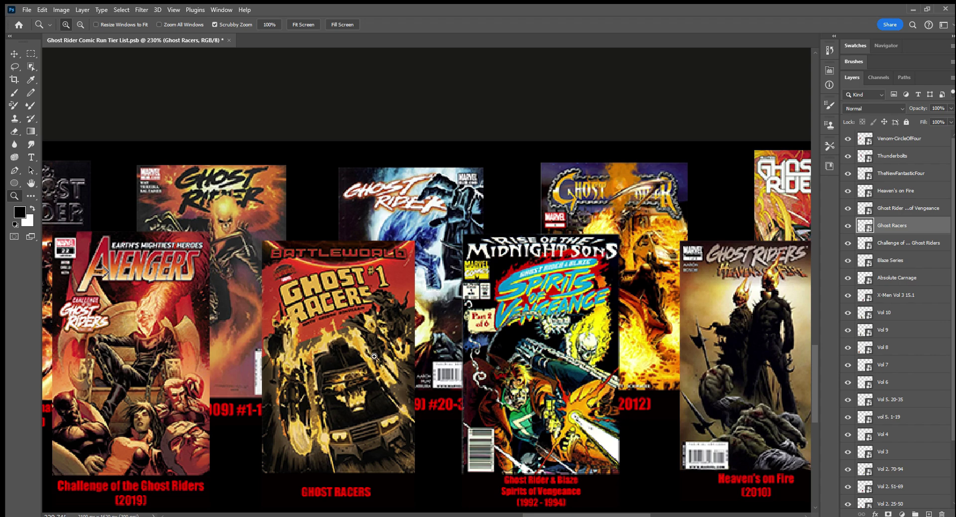
{"action": "left_click_drag", "start_coordinate": [374, 357], "coordinate": [303, 359]}
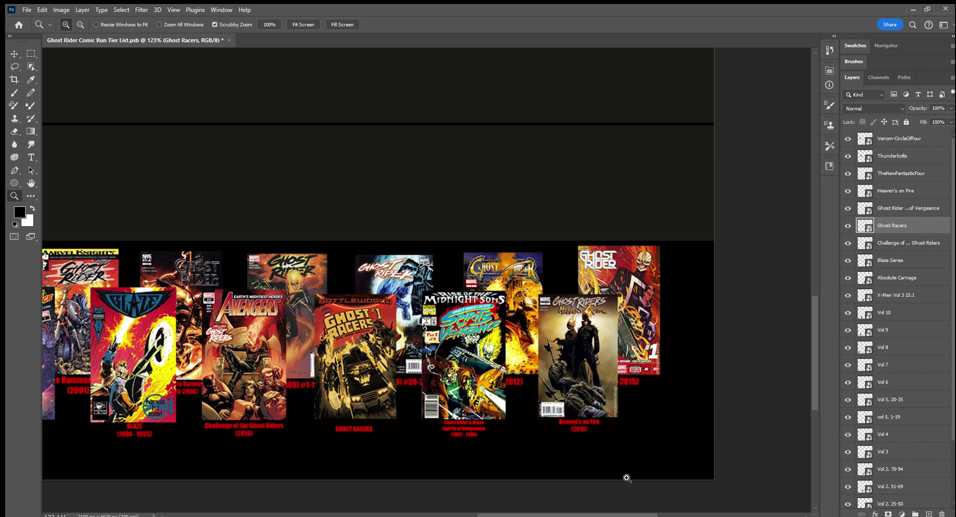
- Move the Ghost Racers cover into the B tier row, just after the Thunderbolts #20 - 32 cover
{"action": "scroll", "coordinate": [319, 288], "scroll_direction": "up", "scroll_amount": 2}
{"action": "scroll", "coordinate": [329, 302], "scroll_direction": "up", "scroll_amount": 2}
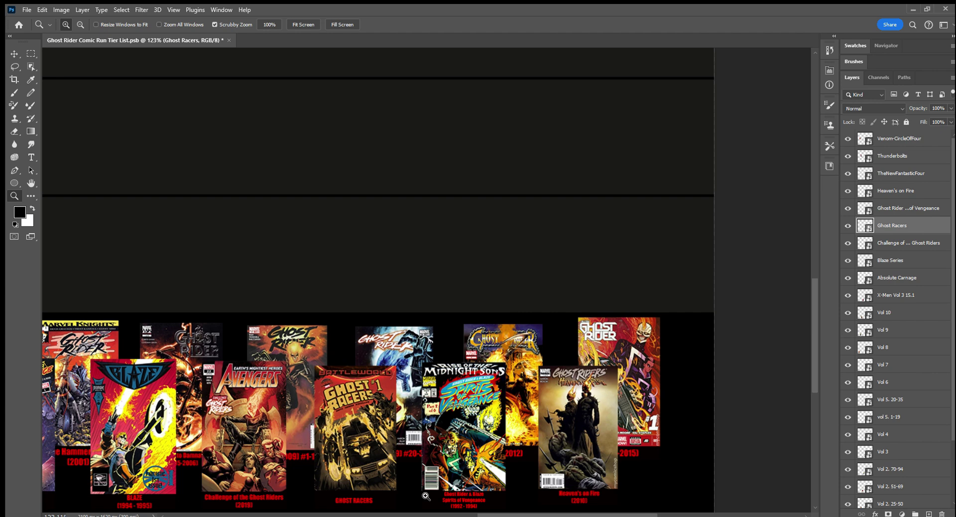
{"action": "left_click_drag", "start_coordinate": [418, 264], "coordinate": [379, 270]}
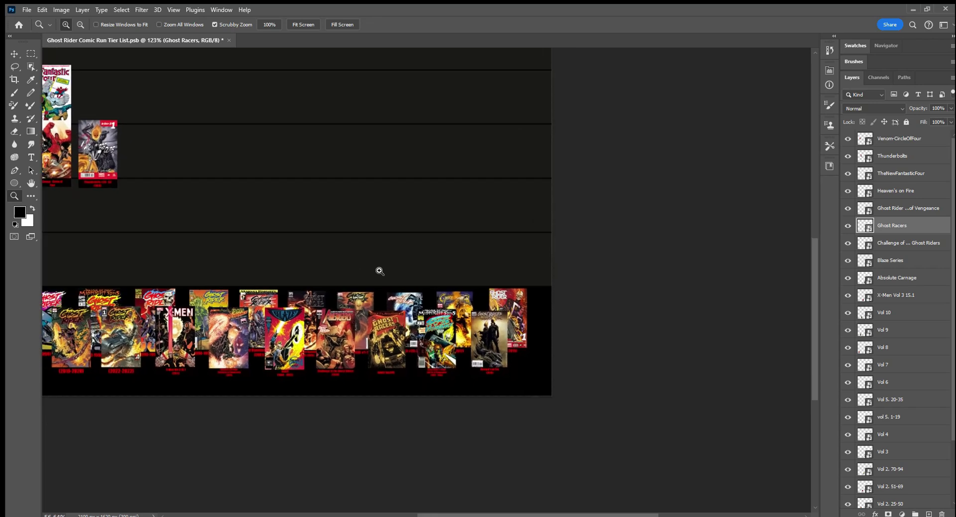
{"action": "scroll", "coordinate": [480, 424], "scroll_direction": "left", "scroll_amount": 5}
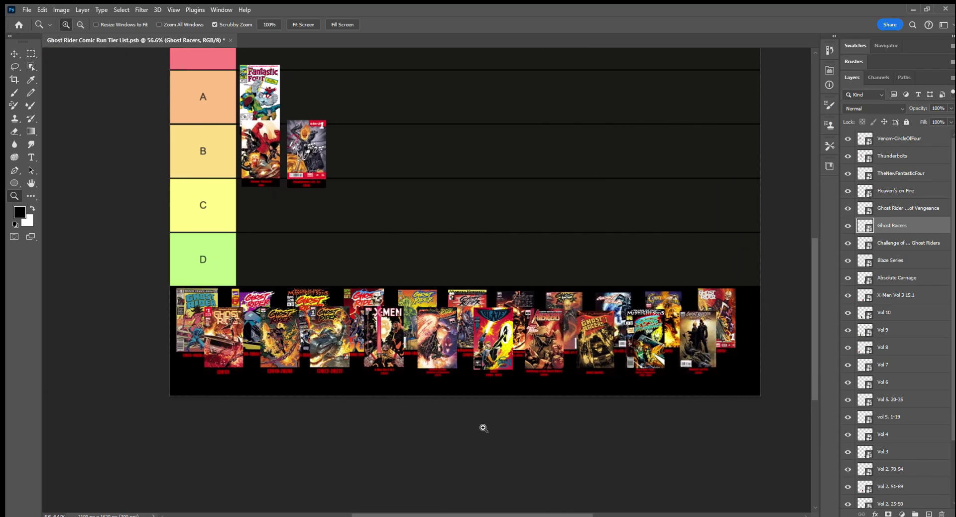
{"action": "scroll", "coordinate": [481, 423], "scroll_direction": "up", "scroll_amount": 3}
{"action": "scroll", "coordinate": [478, 414], "scroll_direction": "up", "scroll_amount": 2}
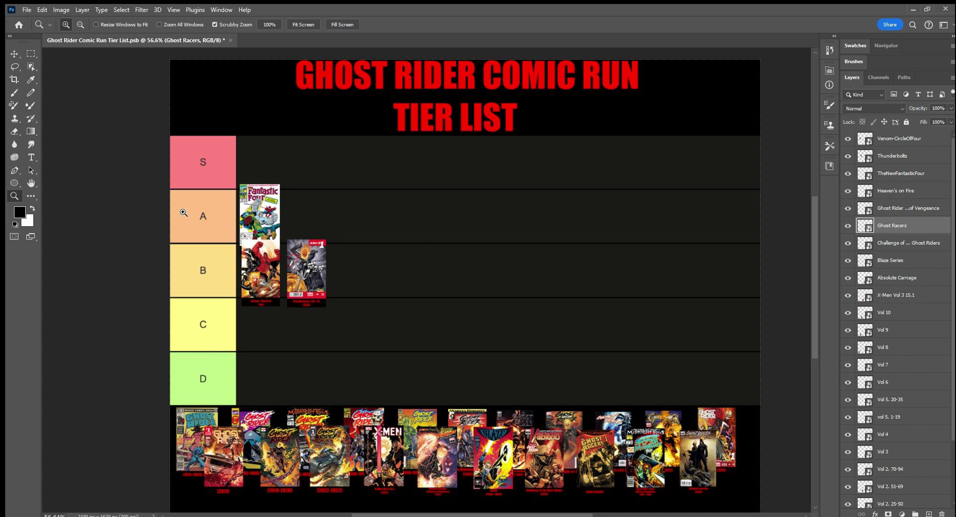
{"action": "left_click", "coordinate": [31, 55]}
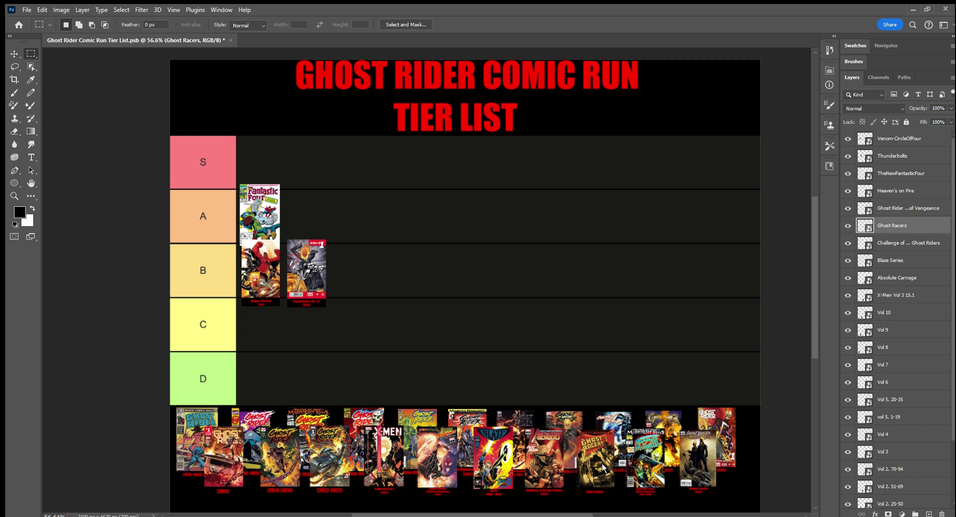
{"action": "key", "text": "ctrl+t"}
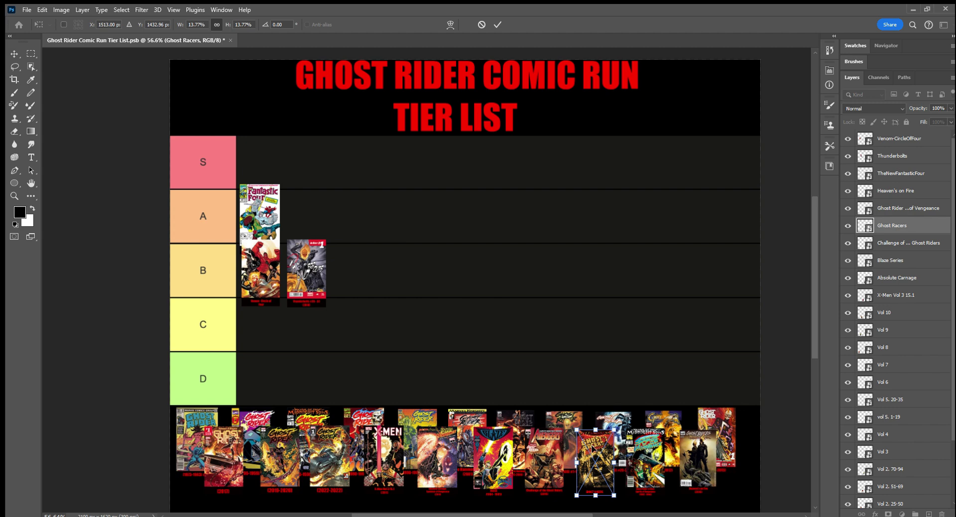
{"action": "left_click_drag", "start_coordinate": [593, 448], "coordinate": [353, 263]}
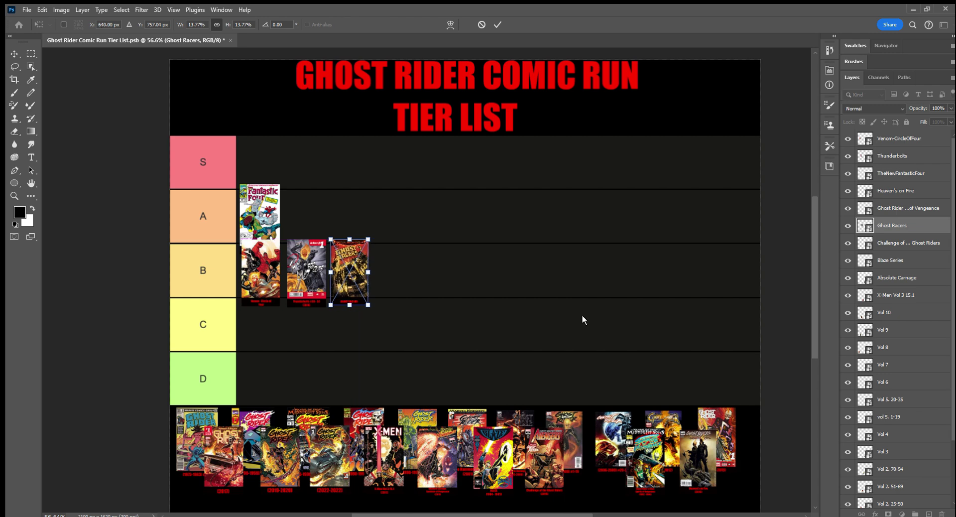
{"action": "key", "text": "m"}
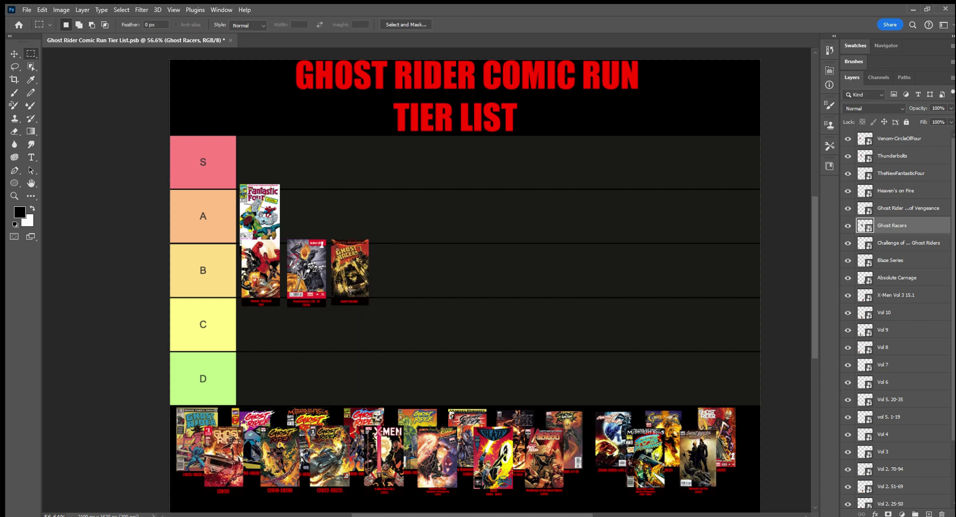
- Make Challenge of the Ghost Riders the active layer and inspect its 2019 Avengers cover up close
{"action": "left_click", "coordinate": [926, 244]}
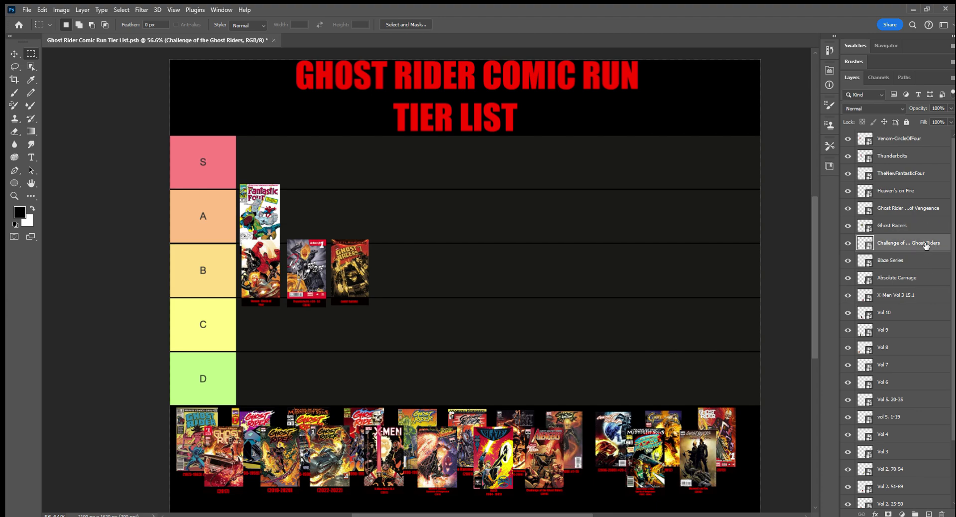
{"action": "scroll", "coordinate": [536, 441], "scroll_direction": "down", "scroll_amount": 1}
{"action": "scroll", "coordinate": [82, 313], "scroll_direction": "down", "scroll_amount": 3}
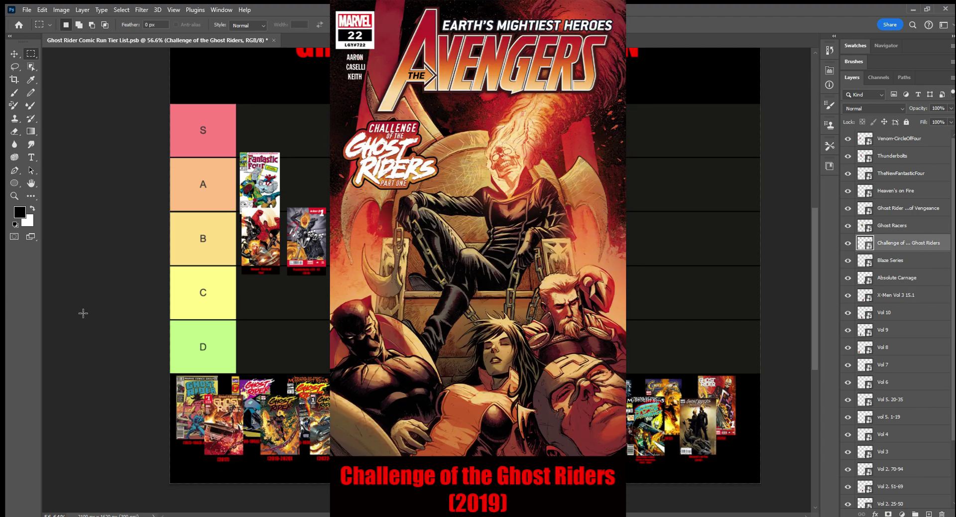
{"action": "left_click", "coordinate": [15, 196]}
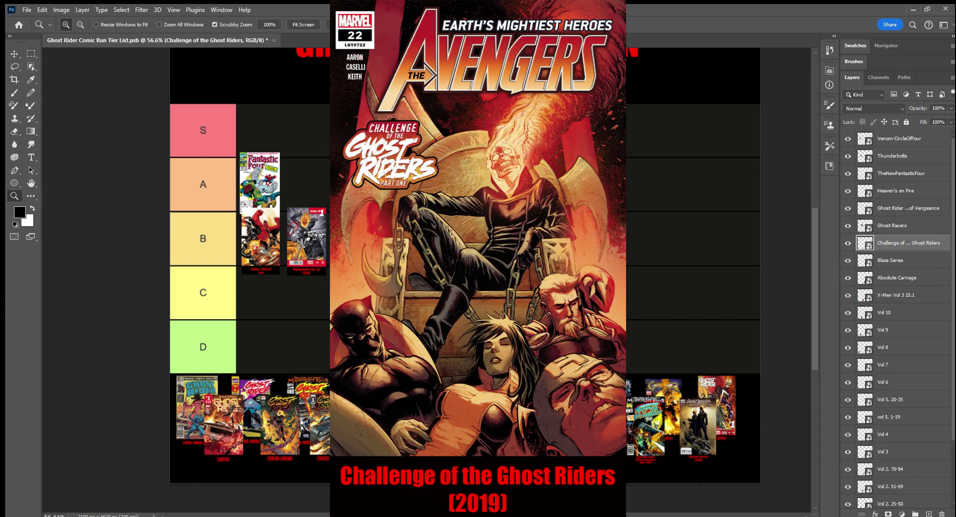
{"action": "left_click_drag", "start_coordinate": [552, 443], "coordinate": [577, 443]}
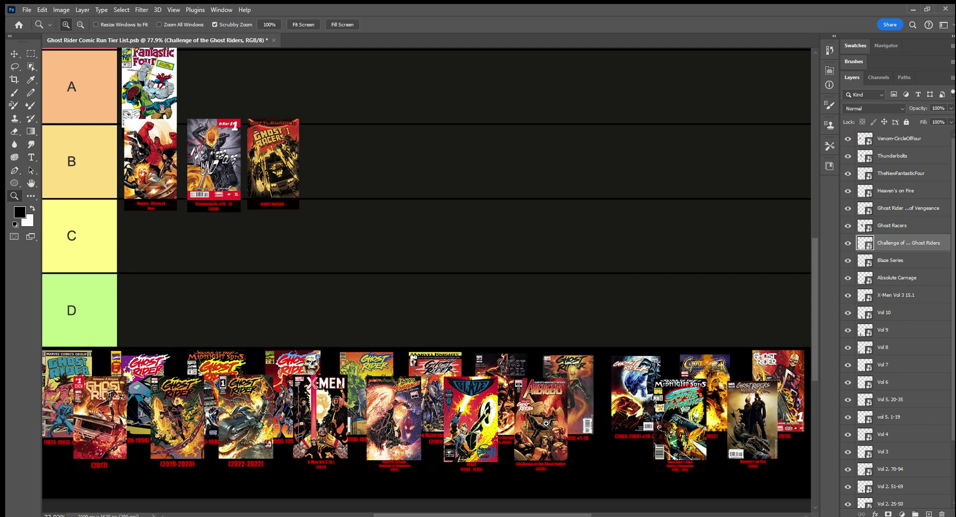
{"action": "left_click", "coordinate": [547, 425]}
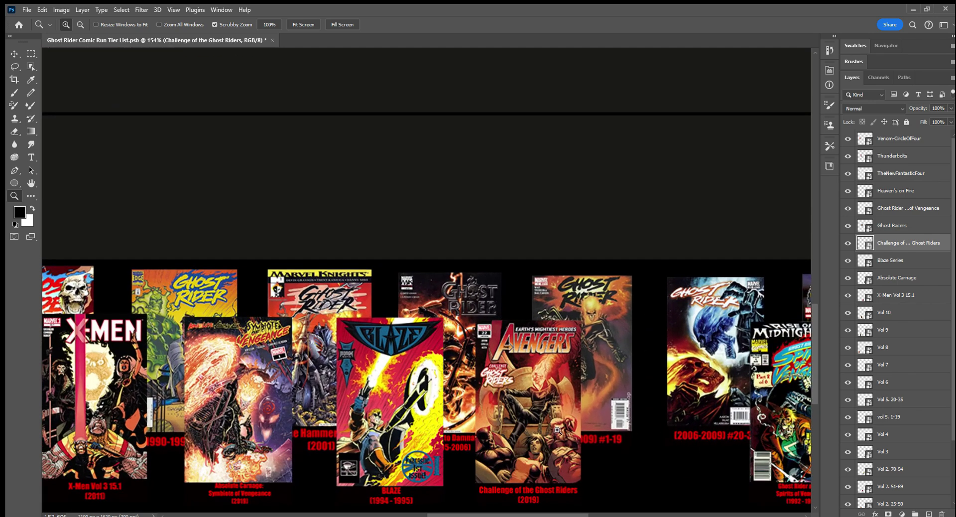
{"action": "mouse_move", "coordinate": [538, 398]}
{"action": "left_mouse_down"}
{"action": "mouse_move", "coordinate": [527, 413]}
{"action": "mouse_move", "coordinate": [538, 415]}
{"action": "left_mouse_up"}
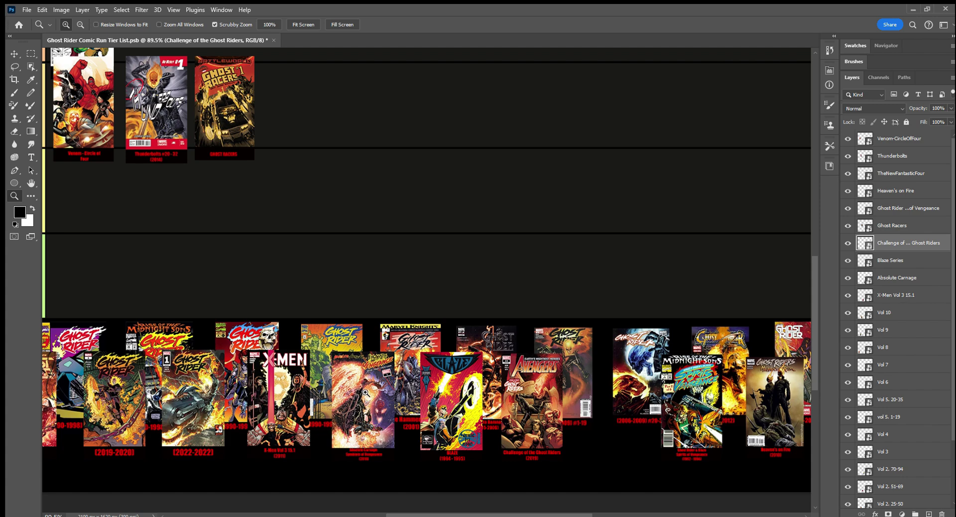
{"action": "mouse_move", "coordinate": [366, 392]}
{"action": "left_mouse_down"}
{"action": "mouse_move", "coordinate": [404, 388]}
{"action": "mouse_move", "coordinate": [374, 405]}
{"action": "left_mouse_up"}
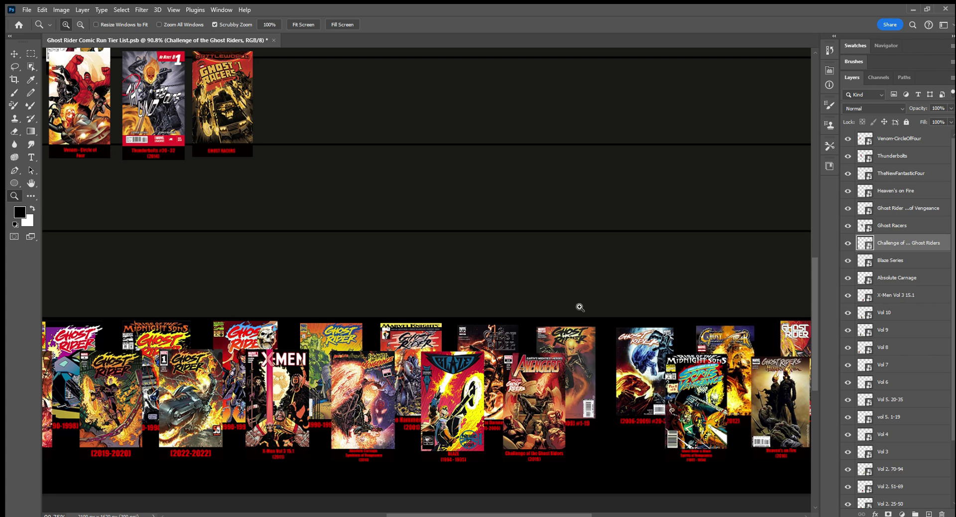
- Move the Challenge of the Ghost Riders cover into the B tier row, just after the Ghost Racers cover
{"action": "left_click_drag", "start_coordinate": [553, 124], "coordinate": [464, 302]}
{"action": "scroll", "coordinate": [464, 302], "scroll_direction": "up", "scroll_amount": 5}
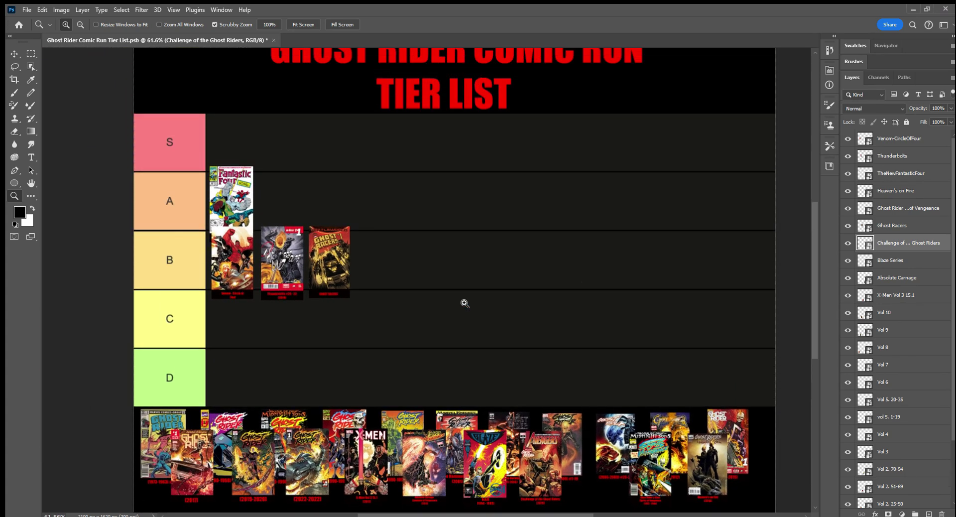
{"action": "left_click_drag", "start_coordinate": [497, 208], "coordinate": [485, 210]}
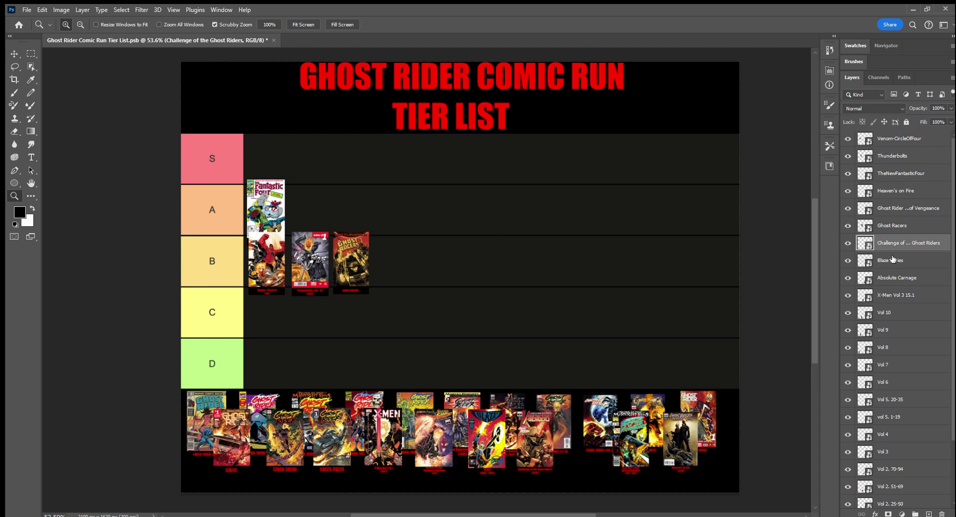
{"action": "left_click", "coordinate": [30, 53]}
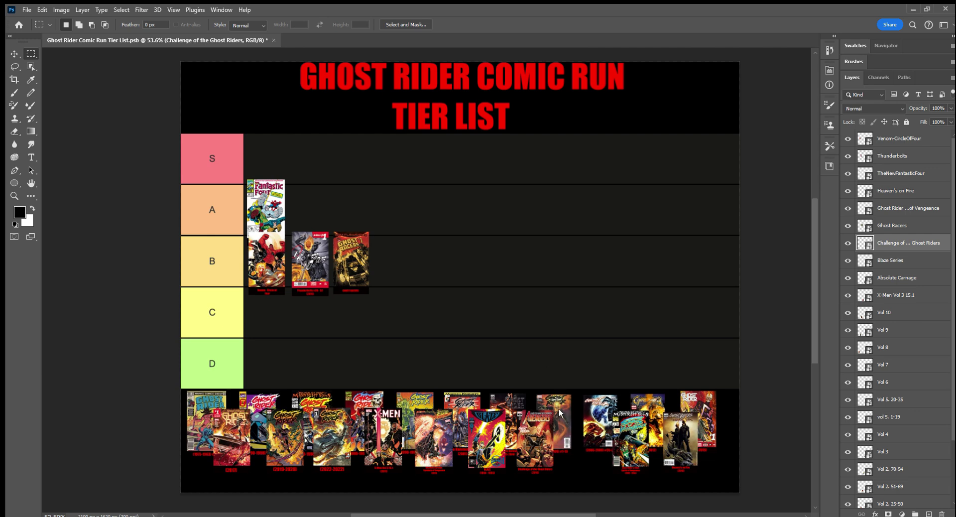
{"action": "key", "text": "ctrl+t"}
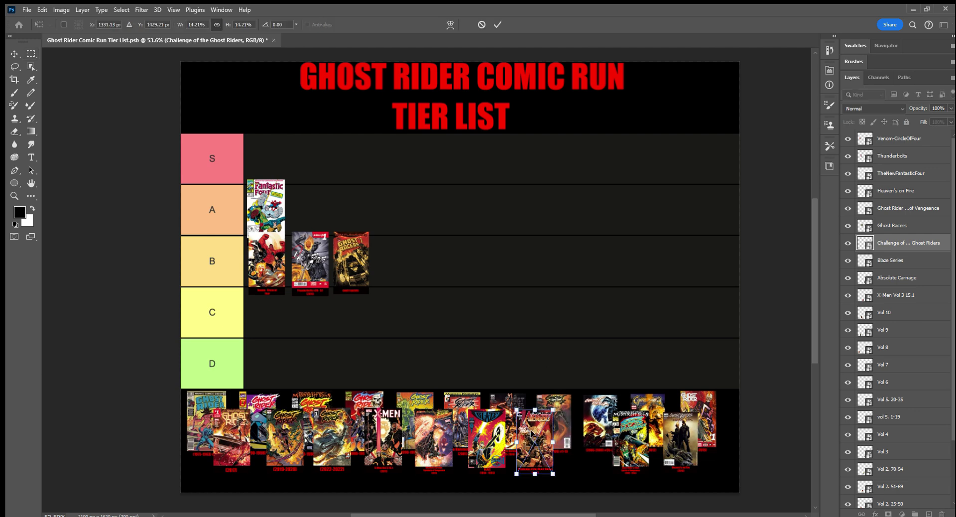
{"action": "left_click_drag", "start_coordinate": [539, 446], "coordinate": [410, 257]}
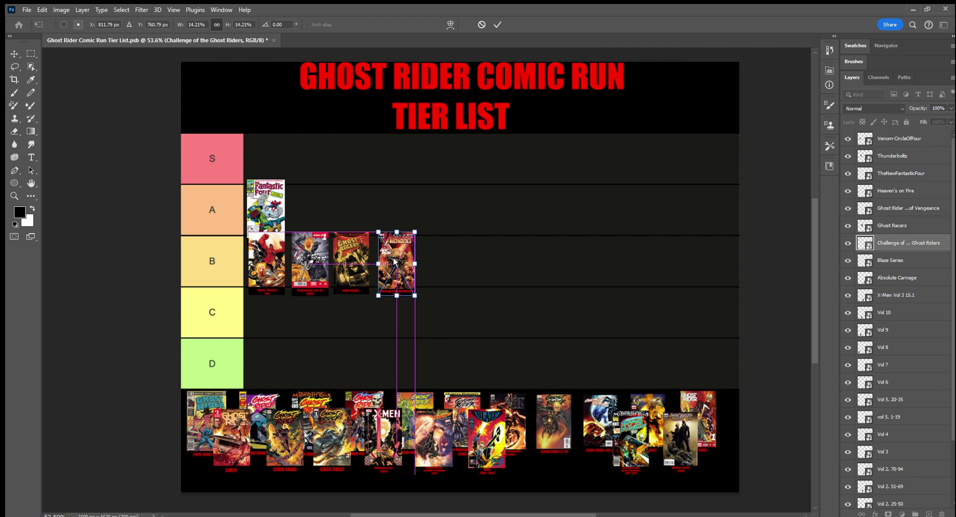
{"action": "left_click_drag", "start_coordinate": [396, 260], "coordinate": [393, 261]}
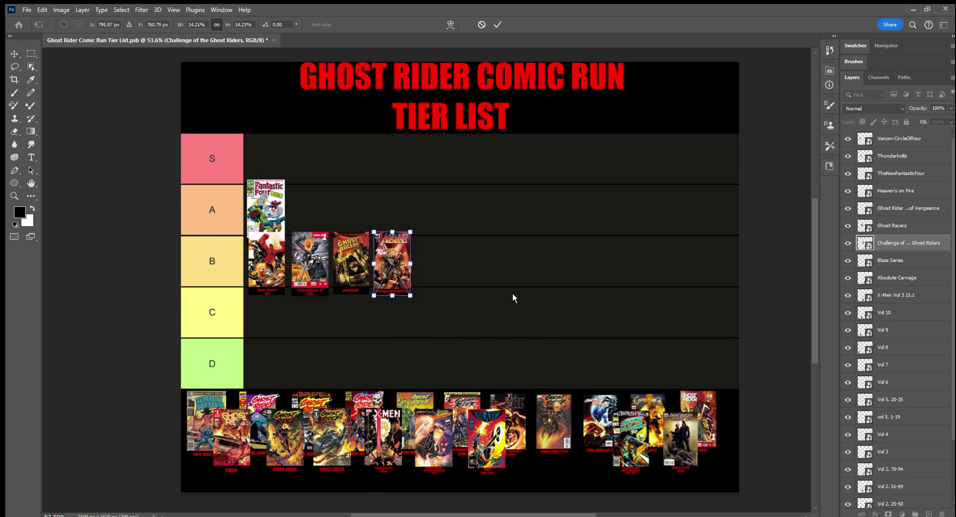
{"action": "key", "text": "Return"}
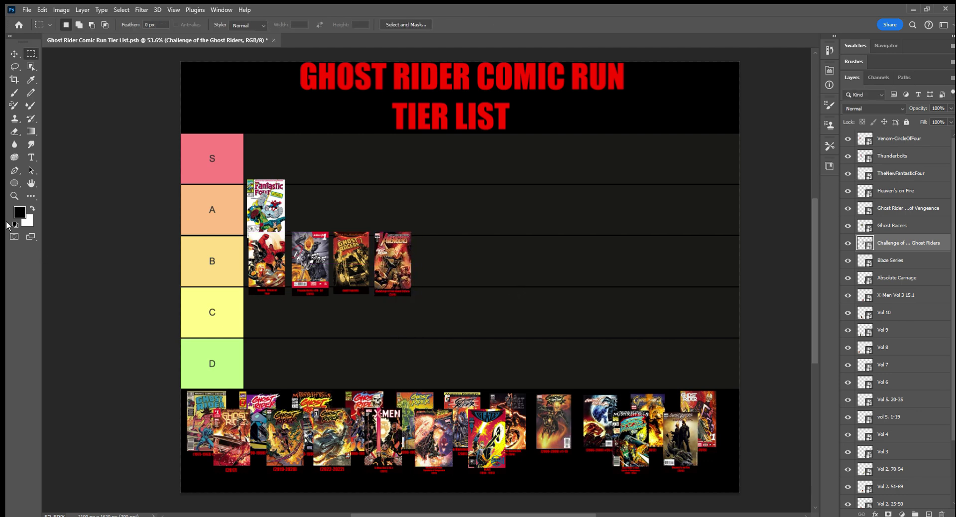
- Make Vol 10 the active layer, inspect the 2022-2022 Ghost Rider cover up close, and toggle its visibility off and back on
{"action": "left_click", "coordinate": [15, 196]}
{"action": "mouse_move", "coordinate": [445, 252]}
{"action": "left_mouse_down"}
{"action": "mouse_move", "coordinate": [491, 258]}
{"action": "mouse_move", "coordinate": [451, 266]}
{"action": "mouse_move", "coordinate": [459, 263]}
{"action": "left_mouse_up"}
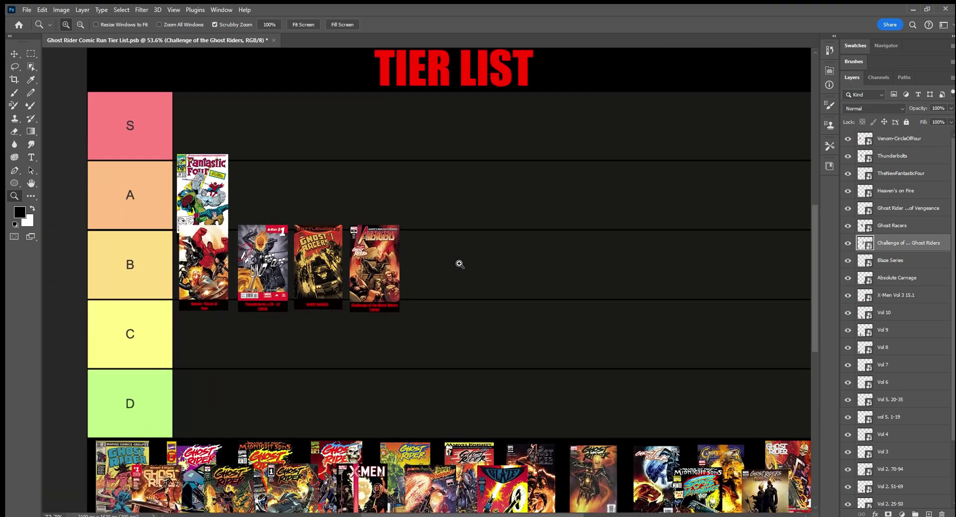
{"action": "scroll", "coordinate": [553, 339], "scroll_direction": "down", "scroll_amount": 3}
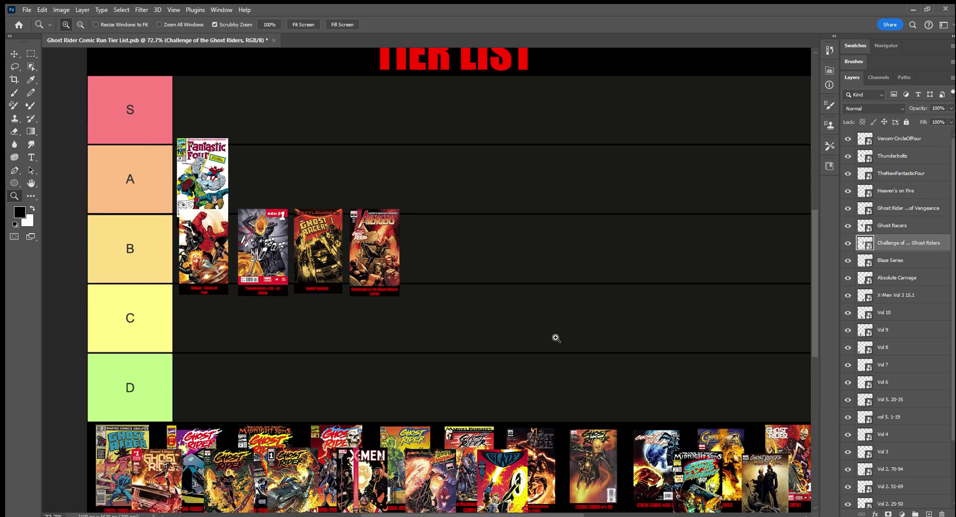
{"action": "scroll", "coordinate": [552, 340], "scroll_direction": "down", "scroll_amount": 1}
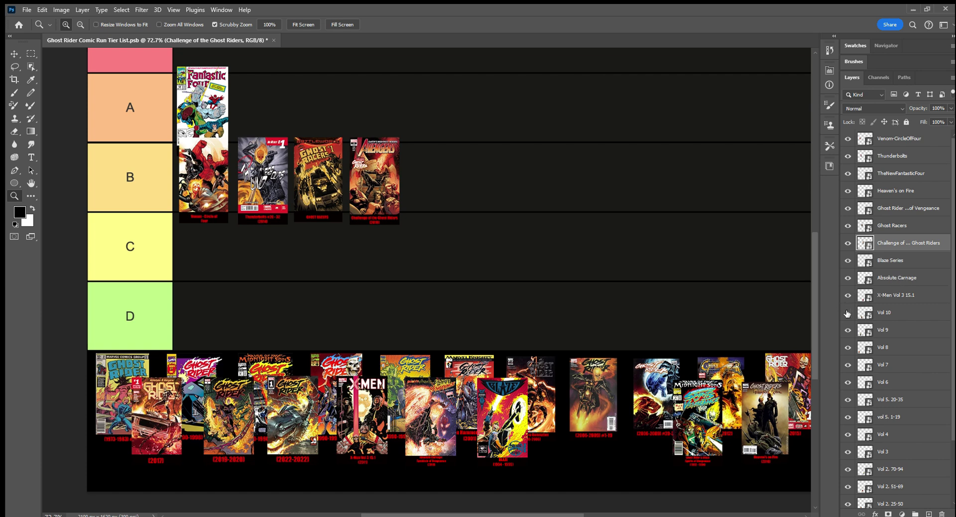
{"action": "left_click", "coordinate": [917, 316]}
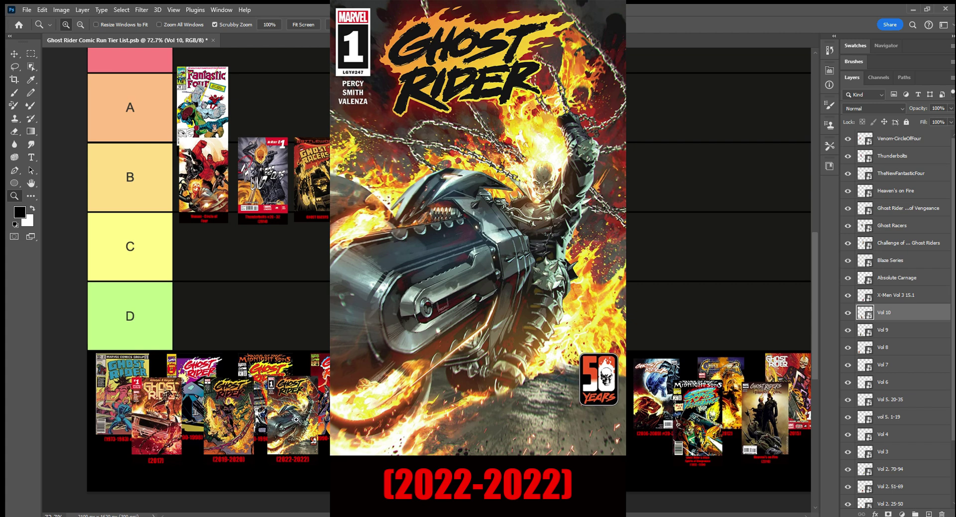
{"action": "left_click_drag", "start_coordinate": [295, 419], "coordinate": [322, 507]}
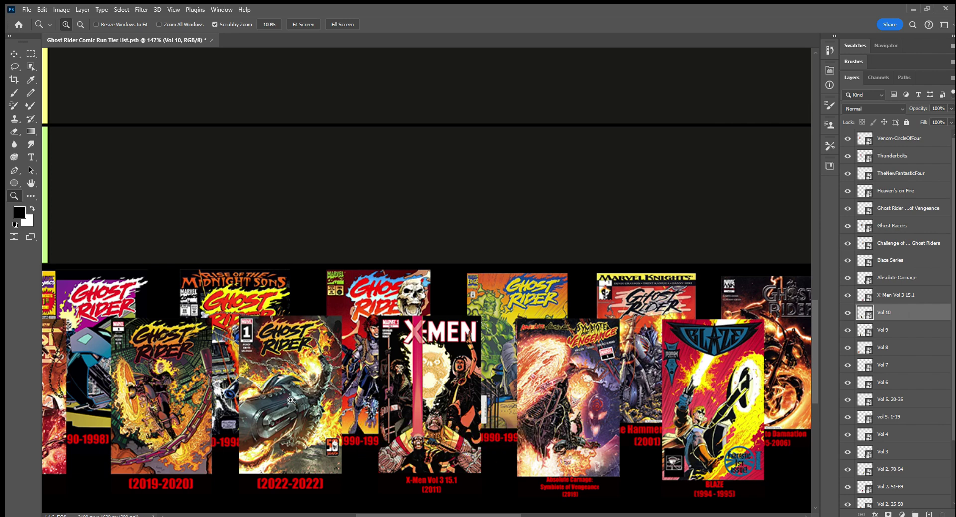
{"action": "left_click", "coordinate": [846, 312]}
{"action": "left_click", "coordinate": [847, 311]}
{"action": "left_click_drag", "start_coordinate": [302, 178], "coordinate": [285, 440]}
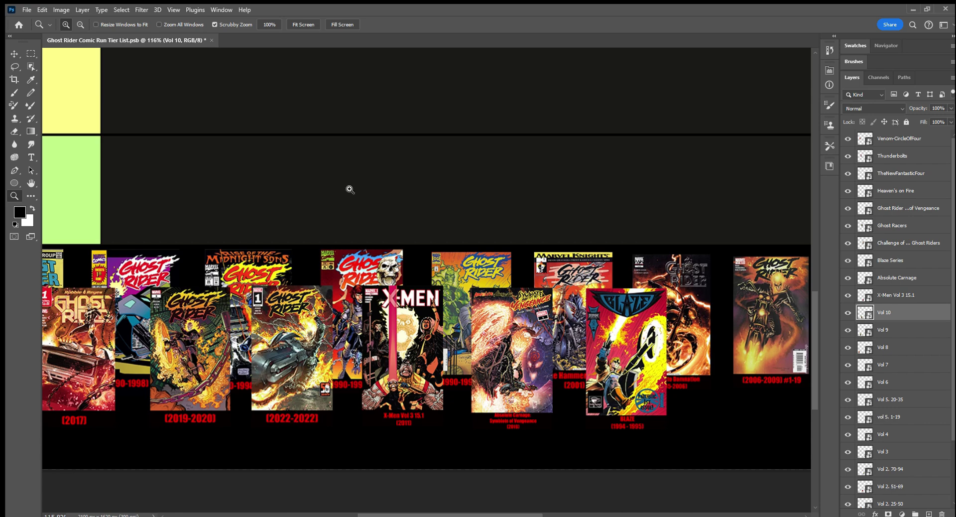
- Review the tier rows and the unranked covers, examining the 2022-2022 Ghost Rider cover again up close
{"action": "scroll", "coordinate": [416, 284], "scroll_direction": "up", "scroll_amount": 5}
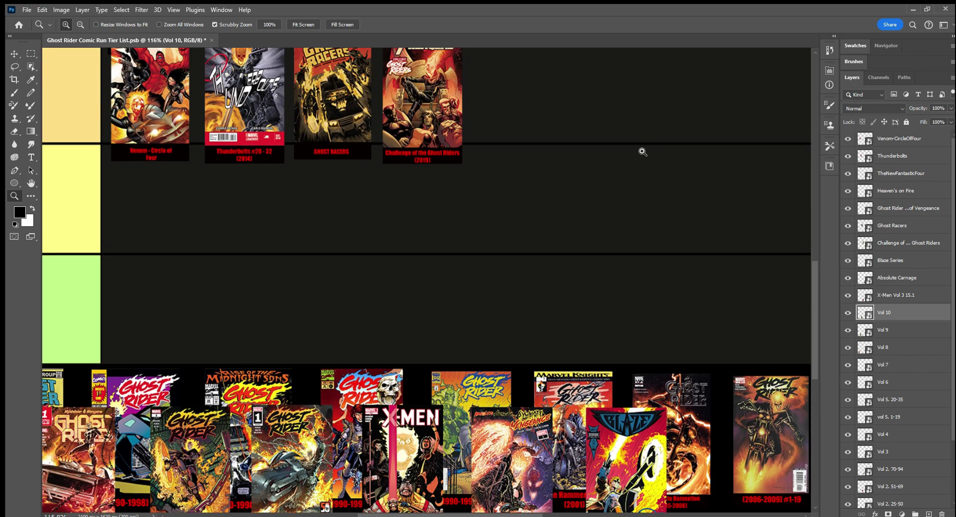
{"action": "left_click_drag", "start_coordinate": [643, 152], "coordinate": [618, 154]}
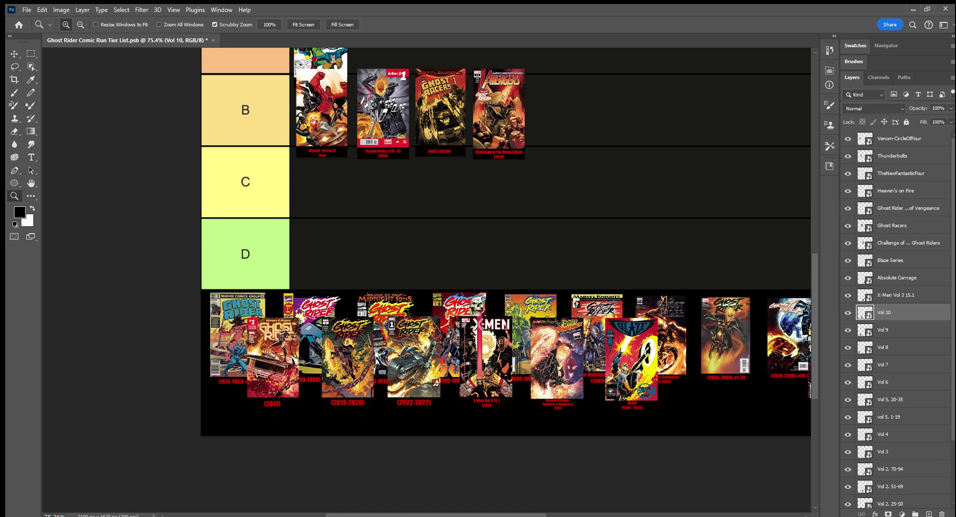
{"action": "scroll", "coordinate": [489, 105], "scroll_direction": "right", "scroll_amount": 8}
{"action": "left_click_drag", "start_coordinate": [507, 156], "coordinate": [491, 159]}
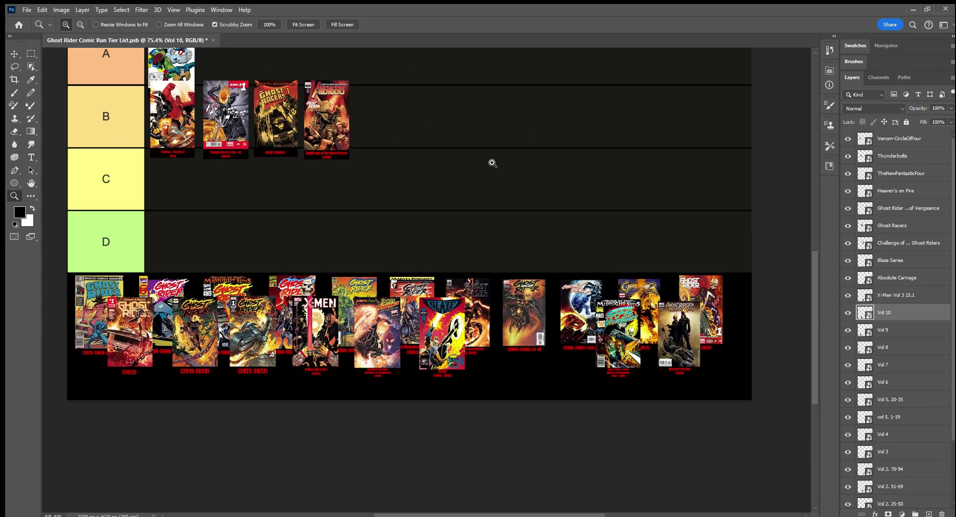
{"action": "scroll", "coordinate": [529, 229], "scroll_direction": "up", "scroll_amount": 4}
{"action": "scroll", "coordinate": [375, 330], "scroll_direction": "up", "scroll_amount": 1}
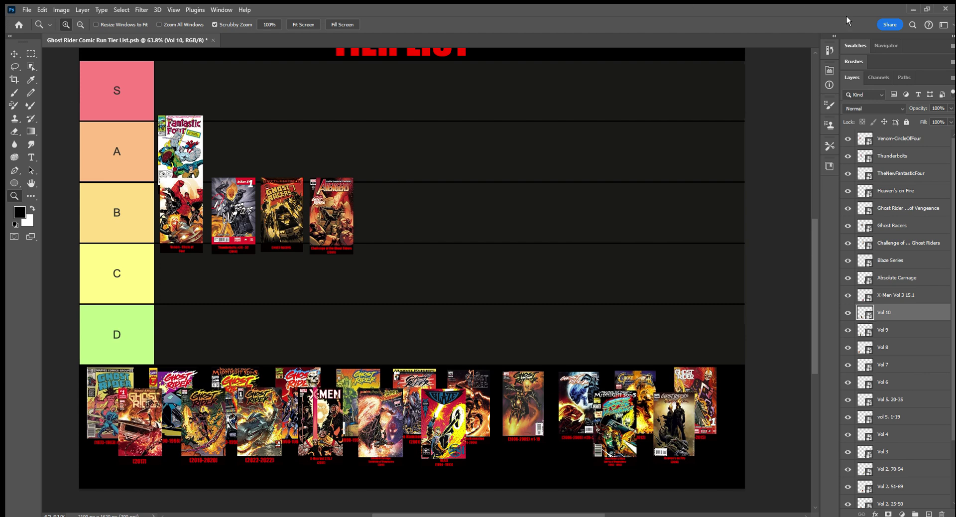
{"action": "scroll", "coordinate": [561, 298], "scroll_direction": "up", "scroll_amount": 1}
{"action": "left_click_drag", "start_coordinate": [551, 280], "coordinate": [530, 289]}
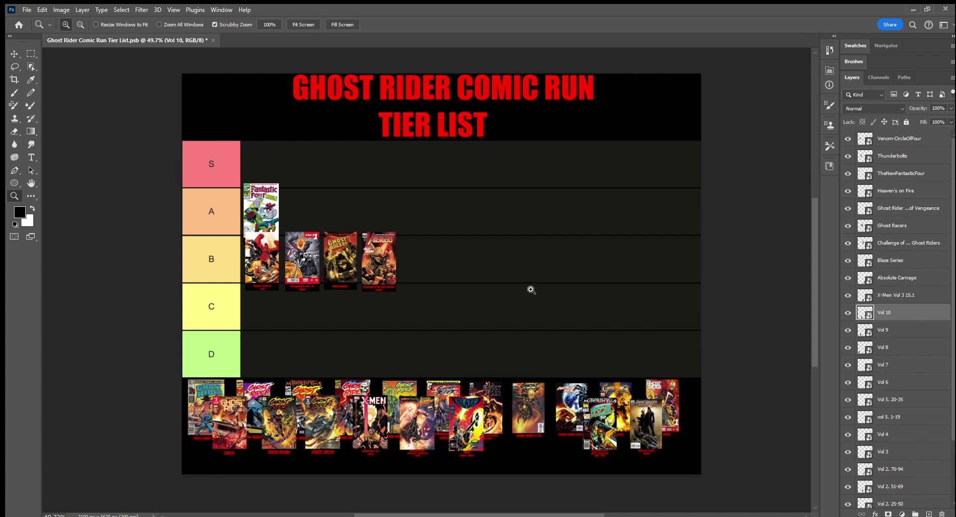
{"action": "left_click_drag", "start_coordinate": [347, 428], "coordinate": [288, 409]}
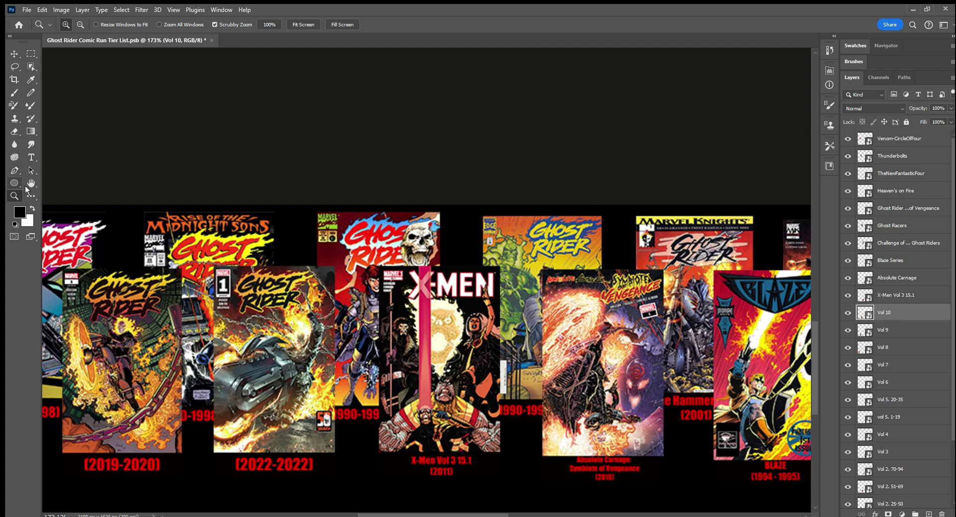
{"action": "scroll", "coordinate": [326, 155], "scroll_direction": "down", "scroll_amount": 10}
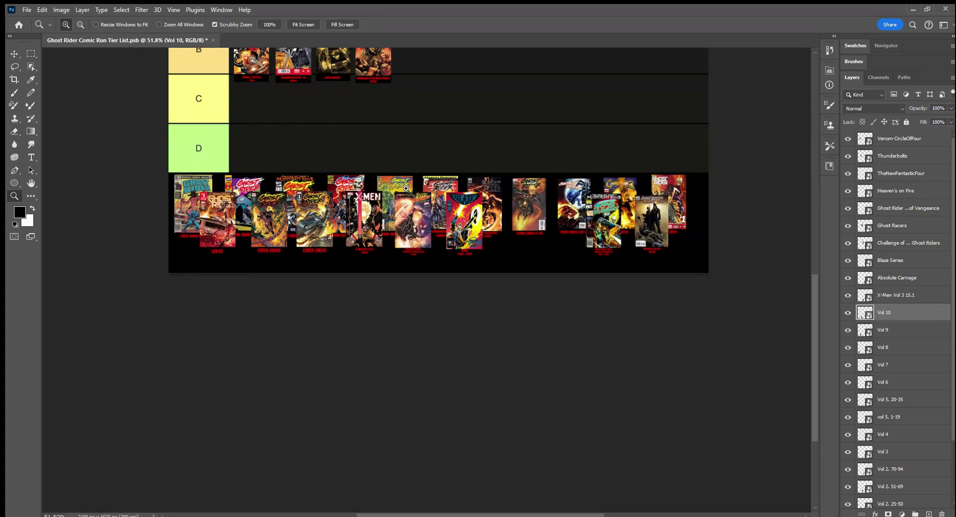
{"action": "scroll", "coordinate": [408, 189], "scroll_direction": "up", "scroll_amount": 5}
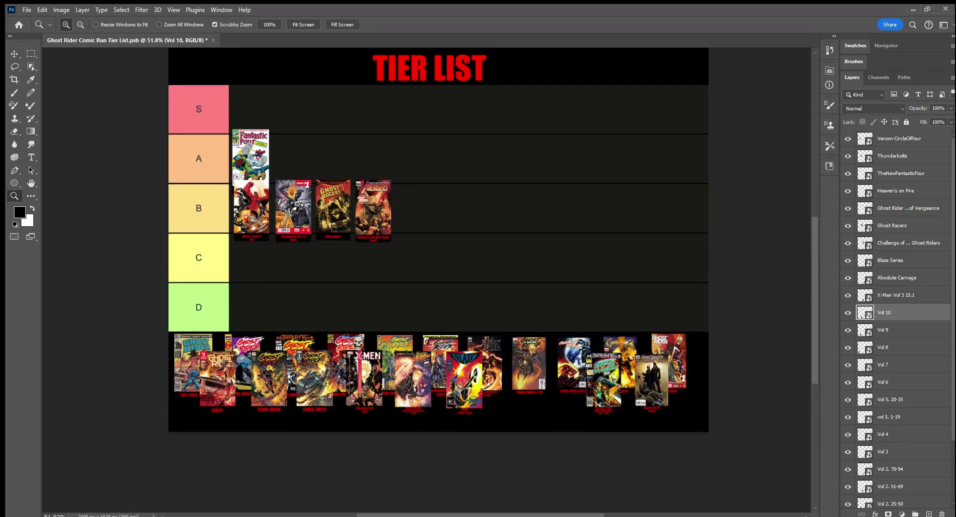
{"action": "scroll", "coordinate": [481, 236], "scroll_direction": "up", "scroll_amount": 3}
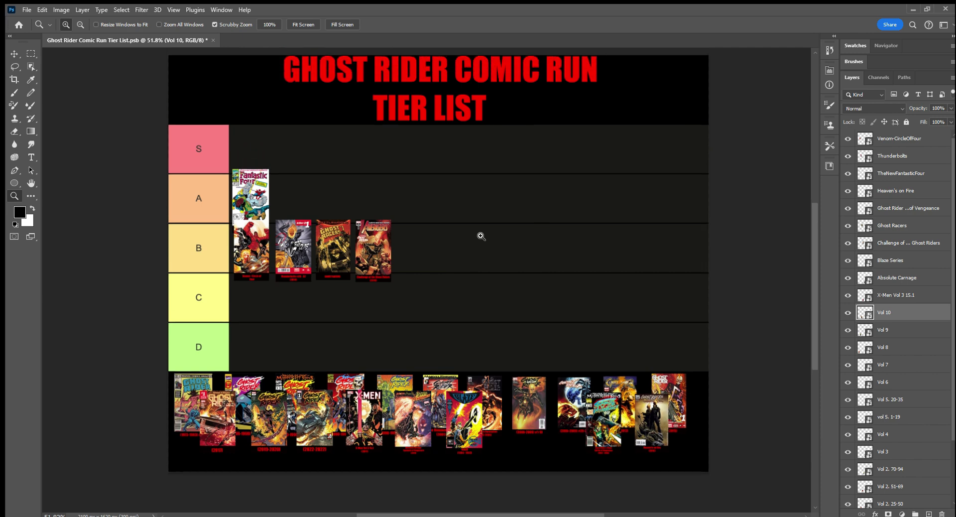
{"action": "left_click", "coordinate": [31, 53]}
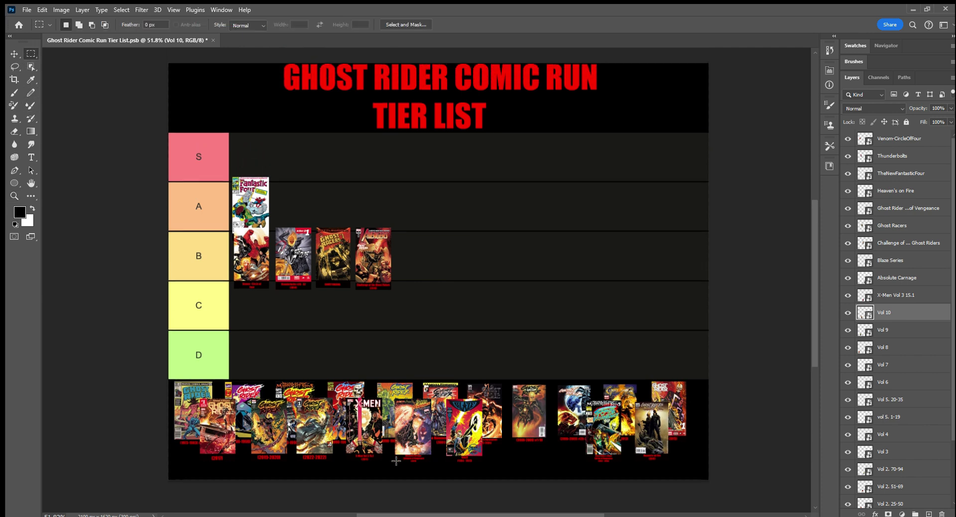
{"action": "key", "text": "ctrl+t"}
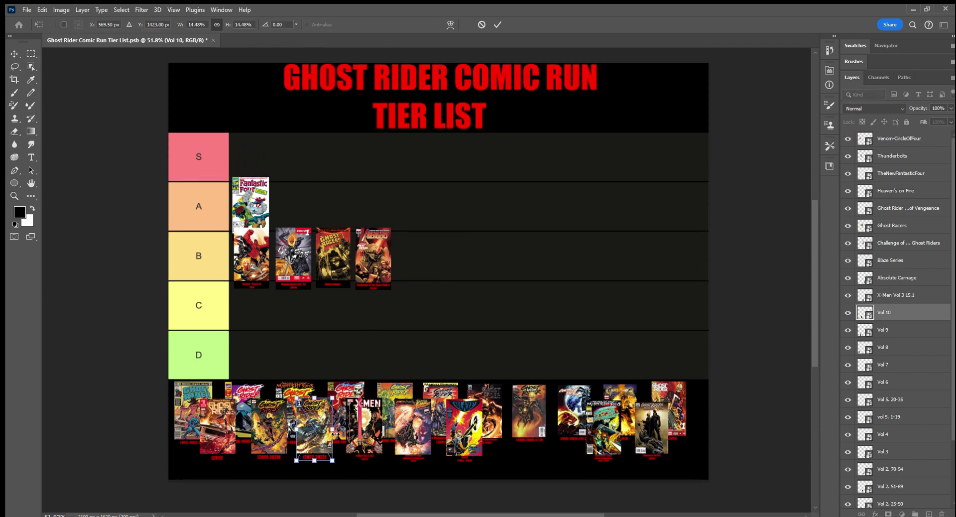
{"action": "left_click_drag", "start_coordinate": [314, 416], "coordinate": [293, 203]}
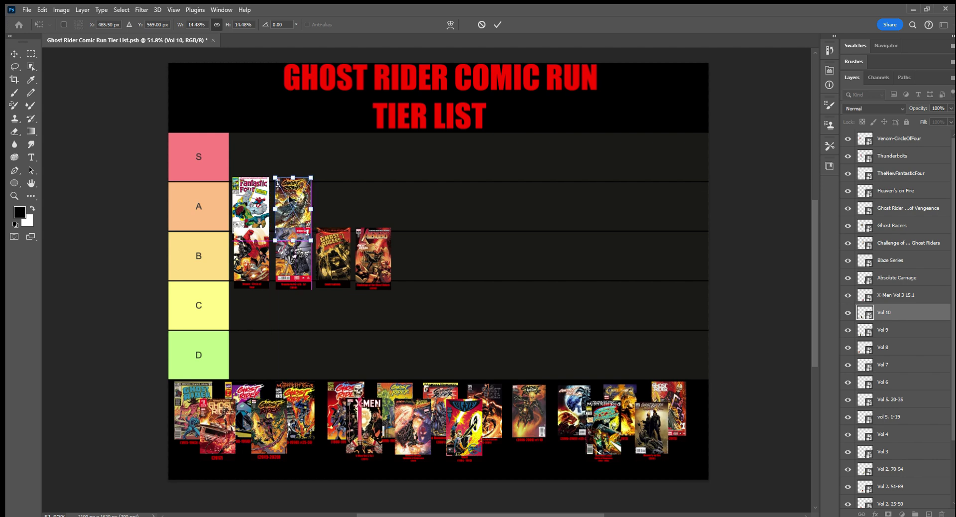
{"action": "key", "text": "Return"}
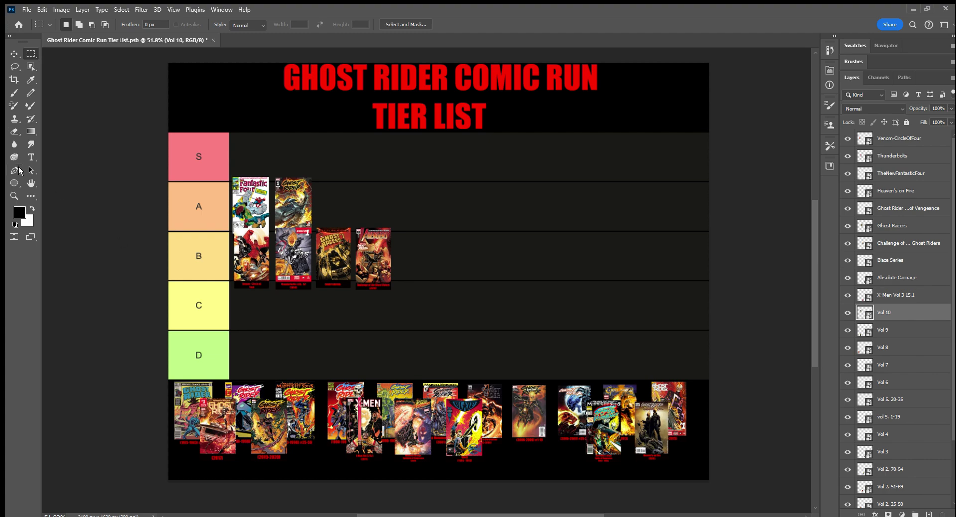
- Inspect the 2019-2020 Ghost Rider cover up close, make Vol 9 the active layer, and compare it with the ranked covers
{"action": "left_click", "coordinate": [14, 196]}
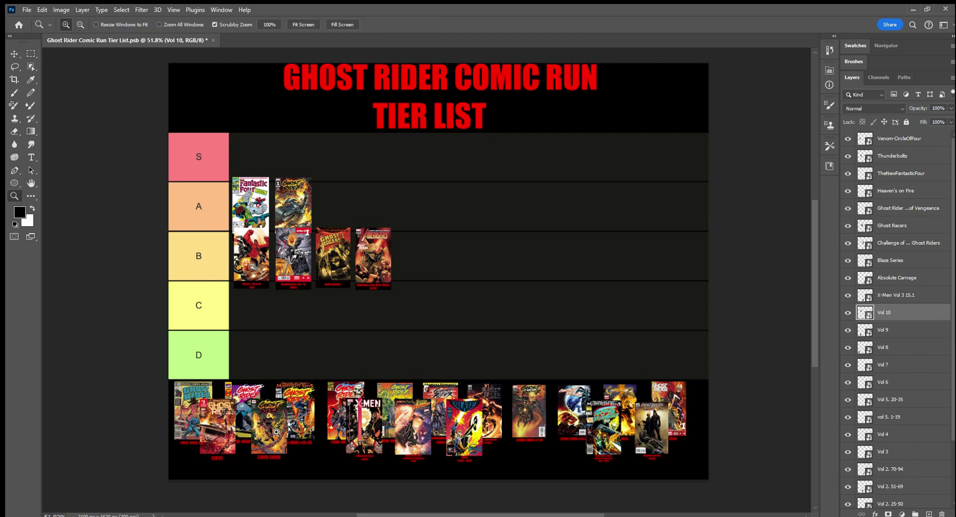
{"action": "left_click_drag", "start_coordinate": [276, 431], "coordinate": [298, 394]}
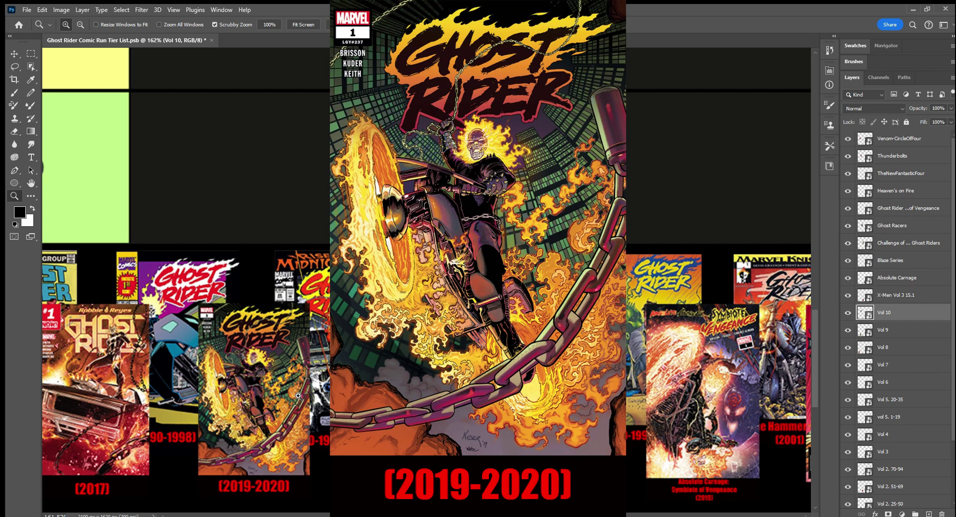
{"action": "left_click", "coordinate": [886, 333]}
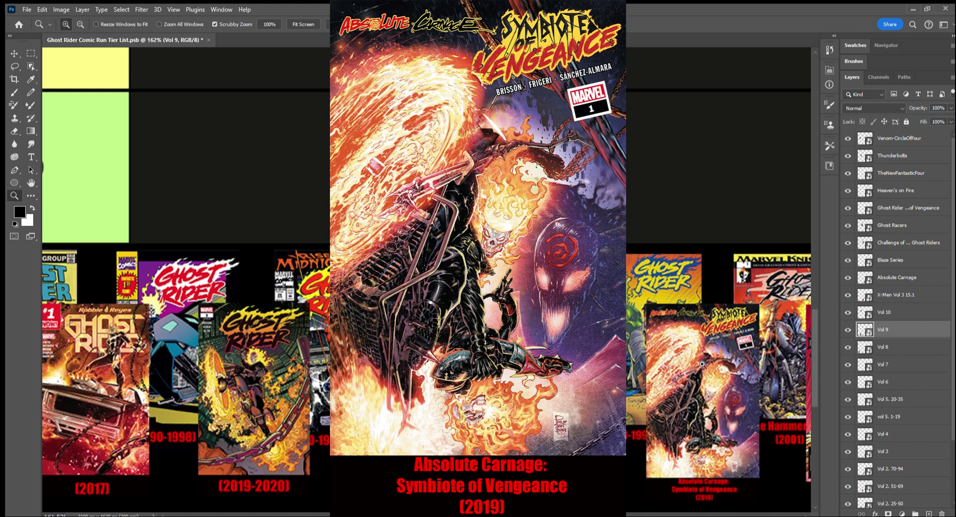
{"action": "left_click_drag", "start_coordinate": [693, 369], "coordinate": [661, 374]}
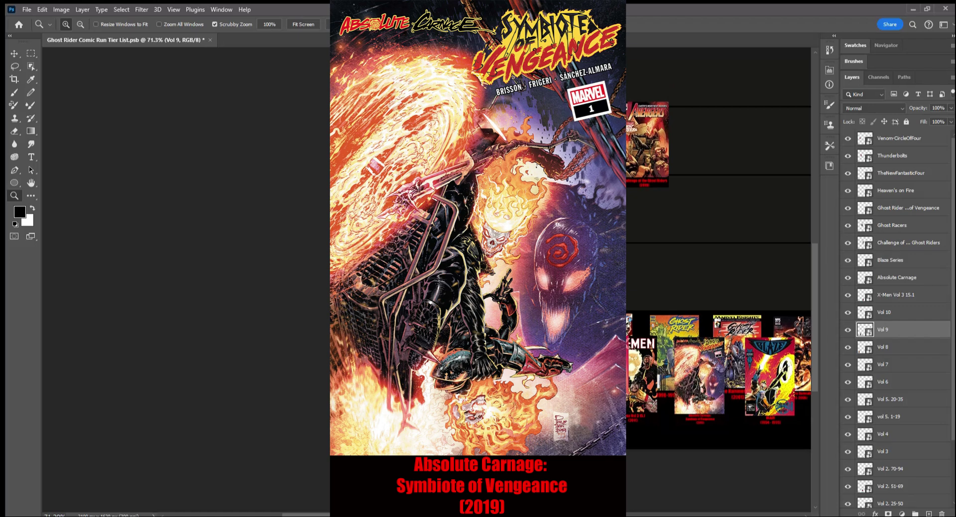
{"action": "scroll", "coordinate": [661, 374], "scroll_direction": "right", "scroll_amount": 3}
{"action": "scroll", "coordinate": [474, 410], "scroll_direction": "right", "scroll_amount": 6}
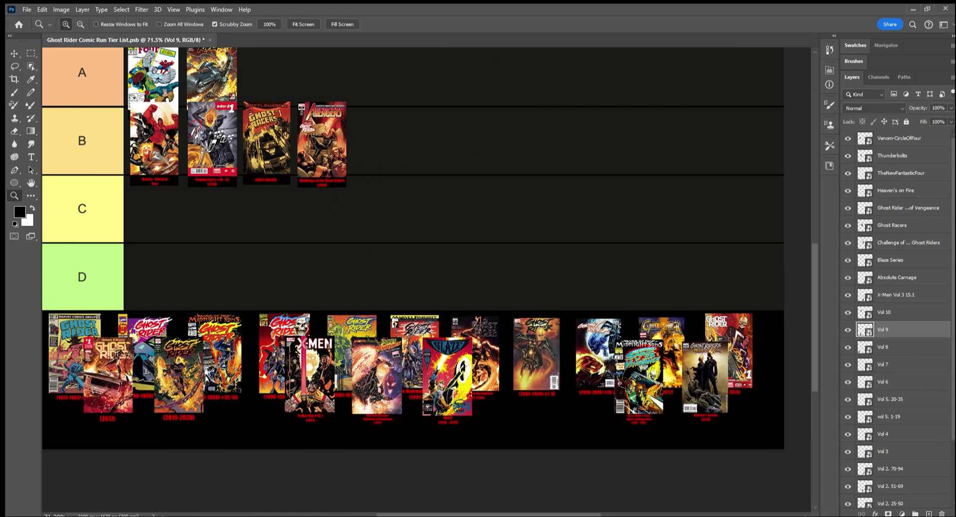
{"action": "scroll", "coordinate": [422, 247], "scroll_direction": "left", "scroll_amount": 1}
{"action": "scroll", "coordinate": [496, 368], "scroll_direction": "up", "scroll_amount": 2}
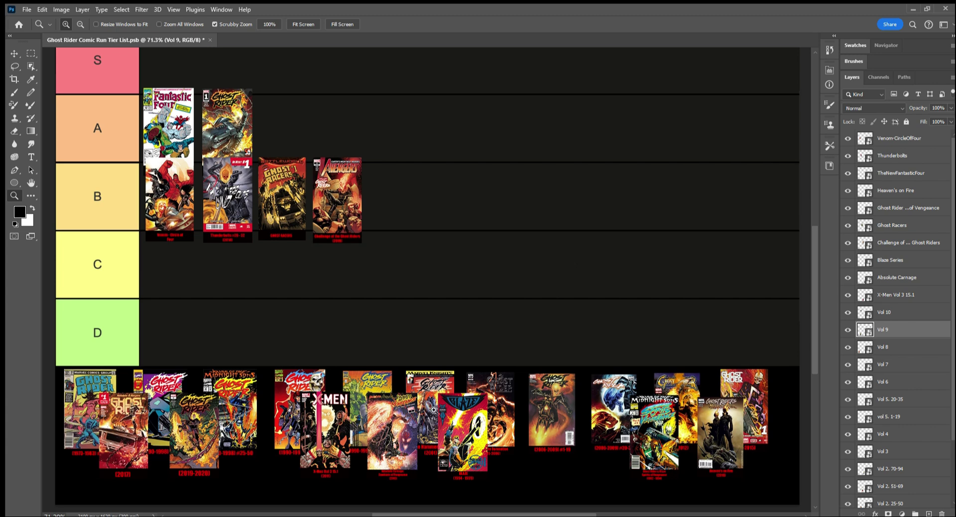
- Move the Absolute Carnage: Symbiote of Vengeance (2019) cover into the A tier row, just after the 2022 Ghost Rider cover
{"action": "left_click", "coordinate": [31, 53]}
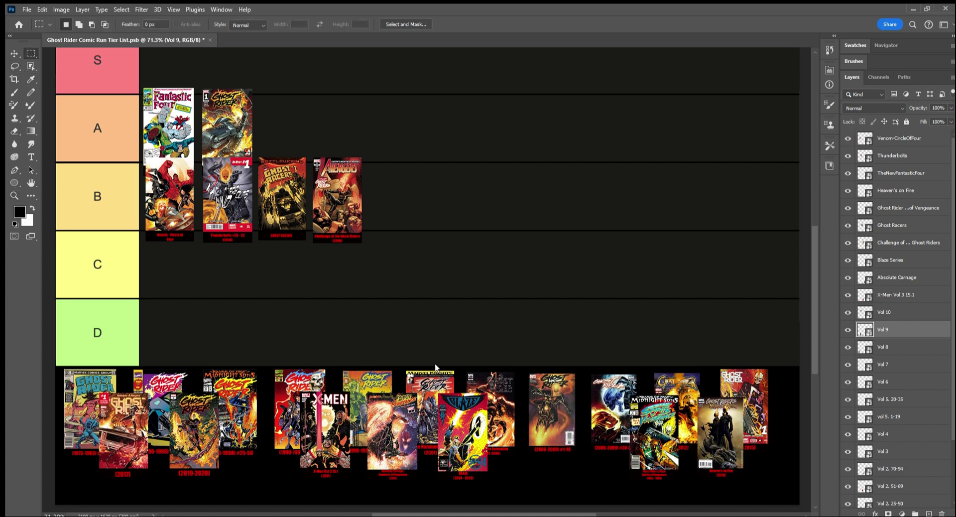
{"action": "key", "text": "ctrl+t"}
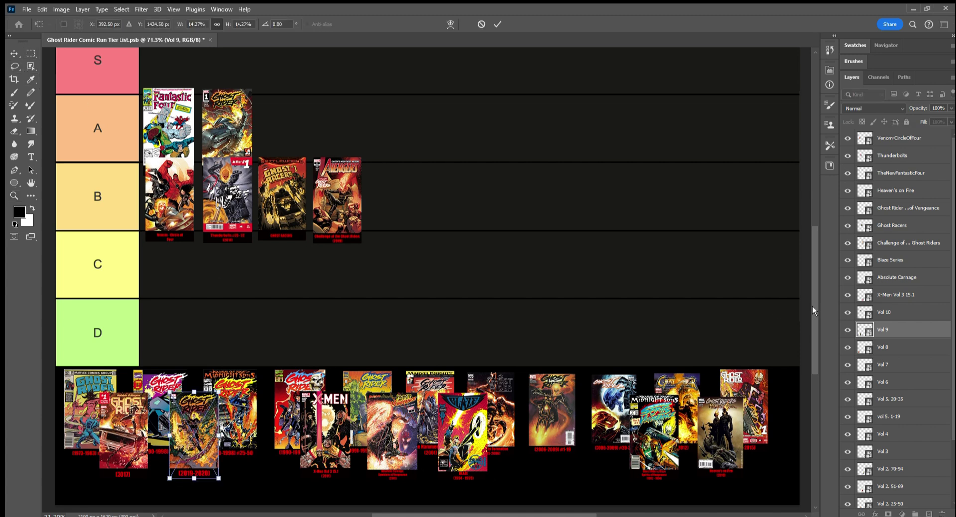
{"action": "left_click", "coordinate": [909, 277]}
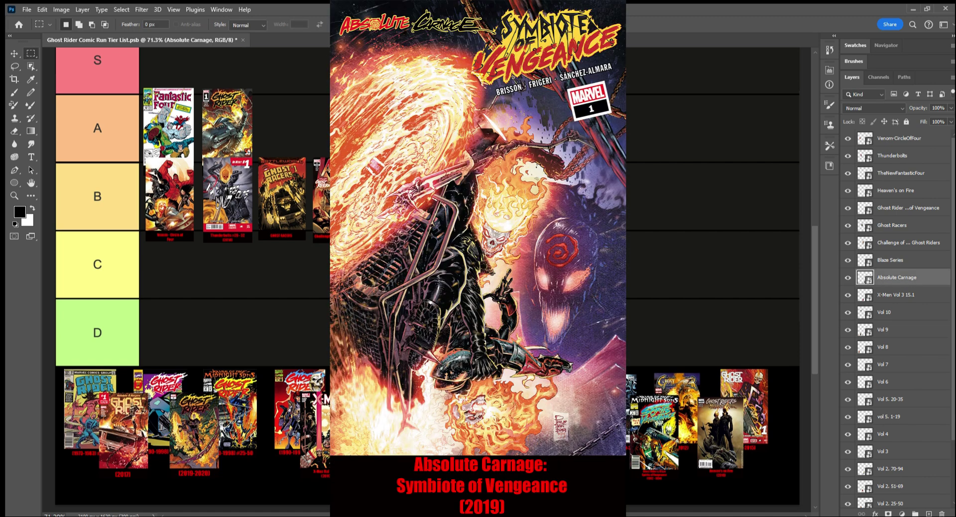
{"action": "key", "text": "ctrl+t"}
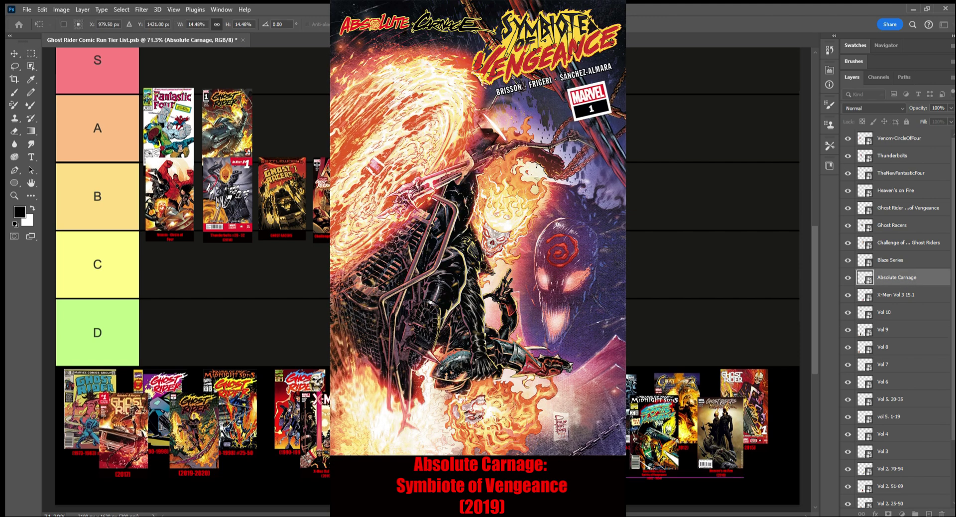
{"action": "left_click_drag", "start_coordinate": [413, 448], "coordinate": [423, 50]}
{"action": "left_click_drag", "start_coordinate": [433, 119], "coordinate": [303, 211]}
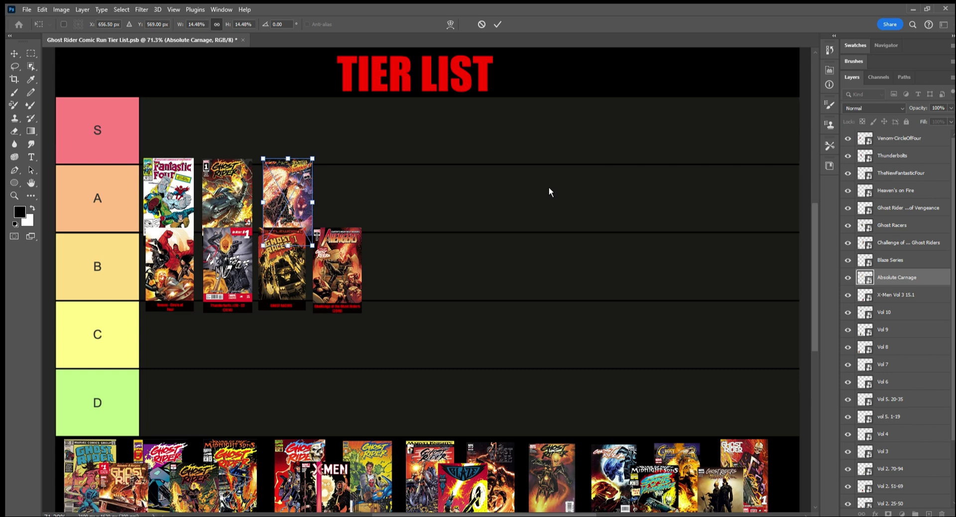
{"action": "key", "text": "m"}
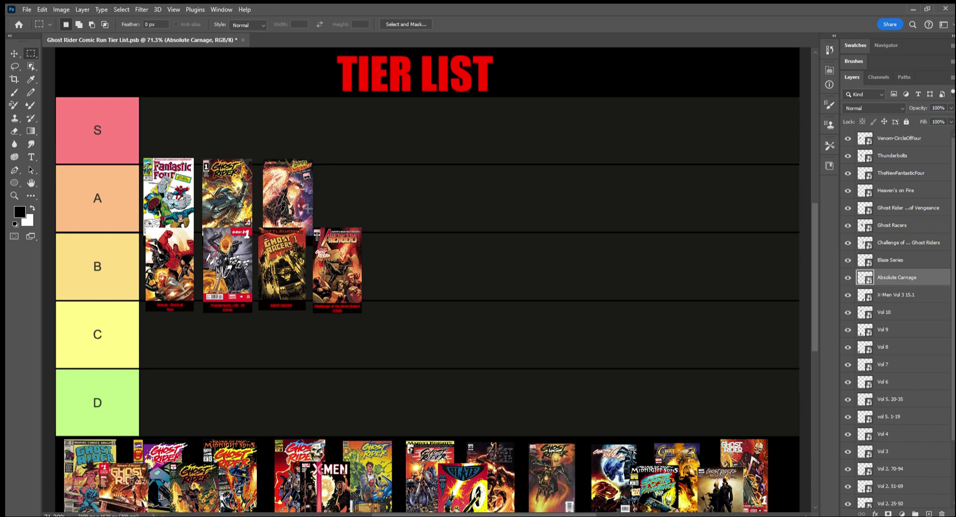
- Move the Vol 9 (2019-2020) cover into the first slot of the C tier row
{"action": "scroll", "coordinate": [712, 317], "scroll_direction": "down", "scroll_amount": 1}
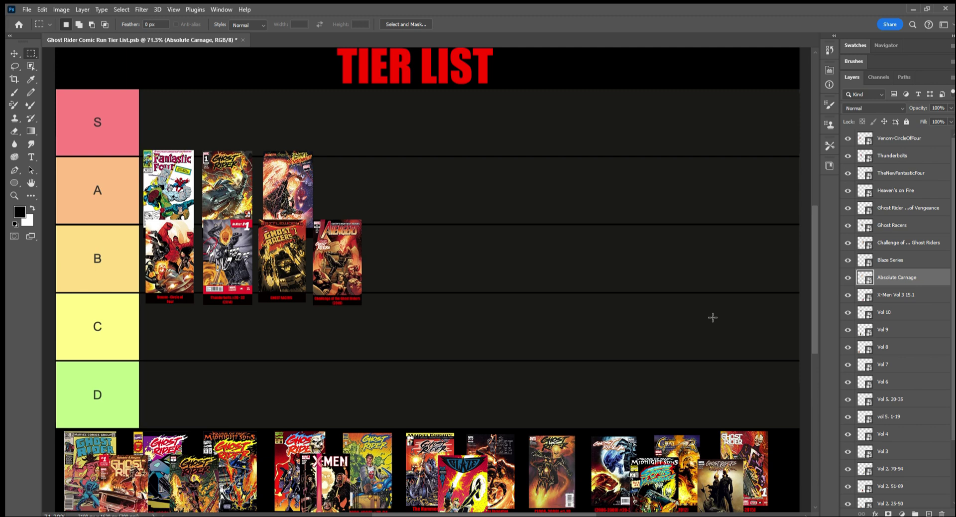
{"action": "scroll", "coordinate": [697, 325], "scroll_direction": "down", "scroll_amount": 3}
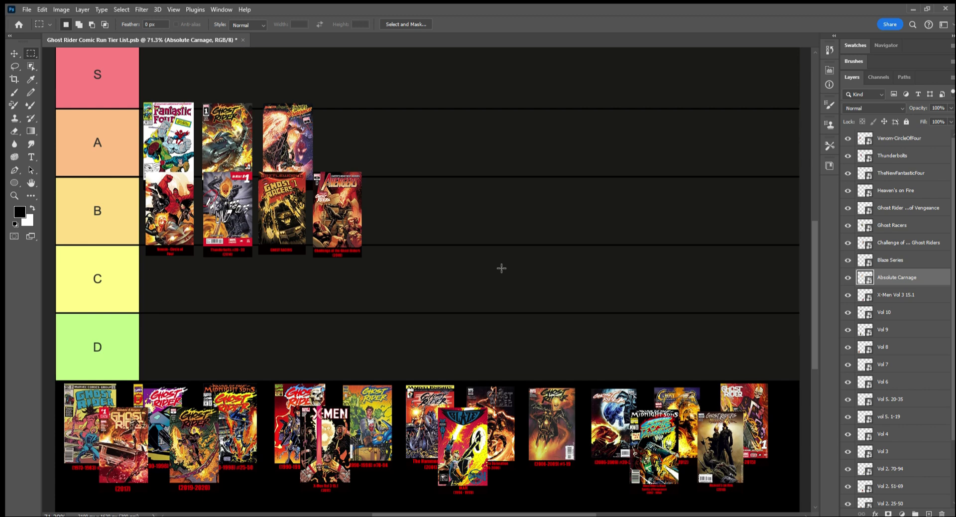
{"action": "left_click", "coordinate": [888, 333]}
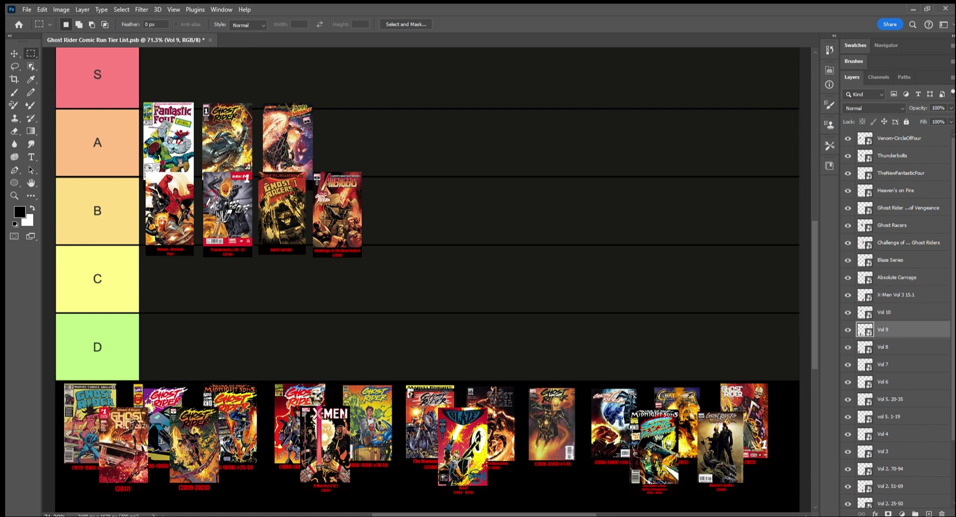
{"action": "key", "text": "ctrl+t"}
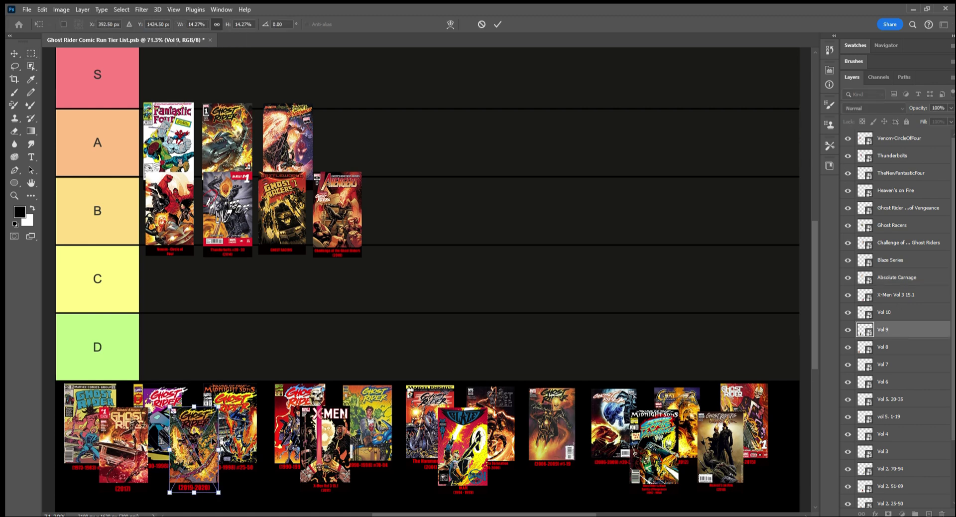
{"action": "left_click_drag", "start_coordinate": [193, 430], "coordinate": [172, 270]}
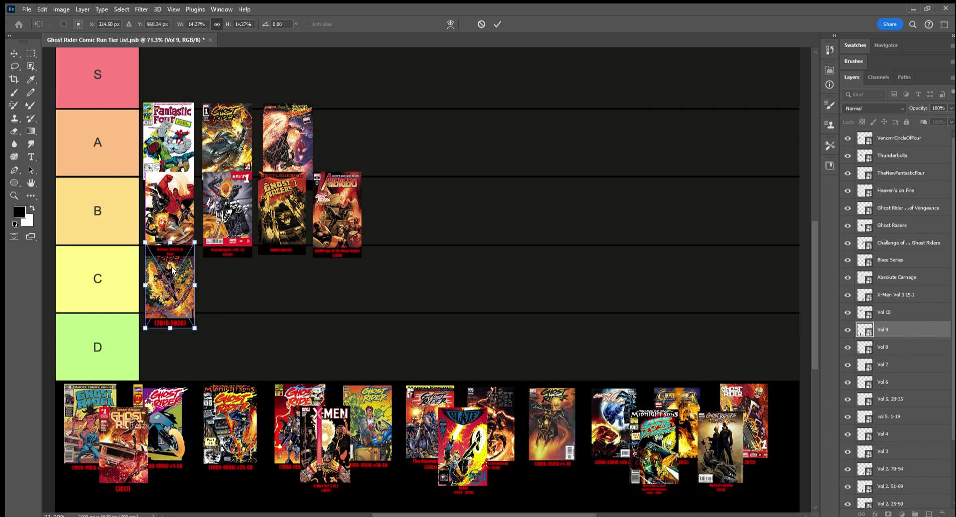
{"action": "key", "text": "m"}
- Move the Vol 8 (2017) cover into the second slot of the D tier row
{"action": "left_click", "coordinate": [907, 345]}
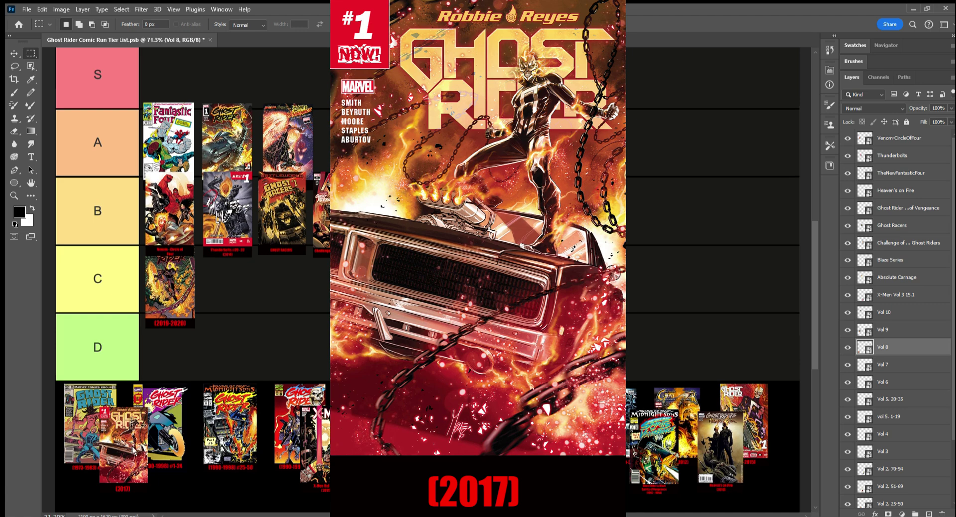
{"action": "key", "text": "ctrl+t"}
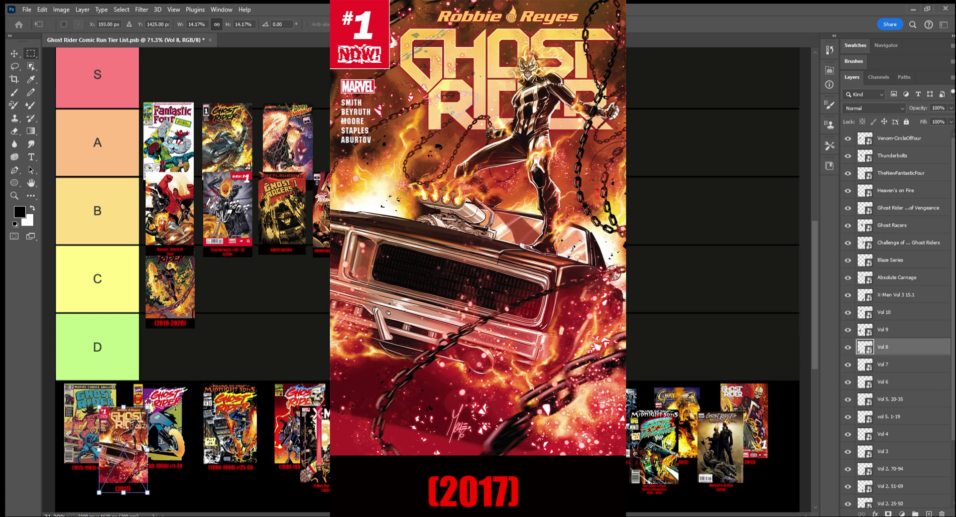
{"action": "left_click_drag", "start_coordinate": [124, 435], "coordinate": [173, 335]}
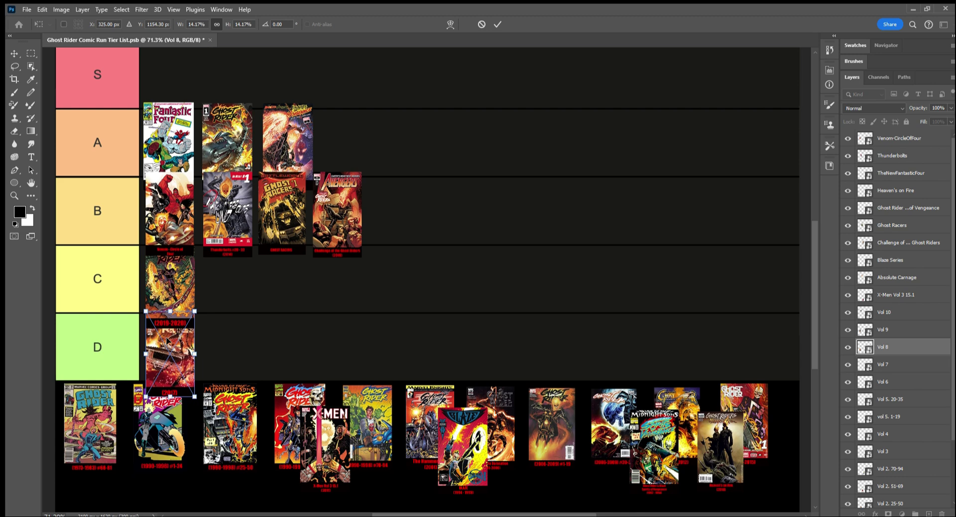
{"action": "left_click_drag", "start_coordinate": [167, 341], "coordinate": [225, 347]}
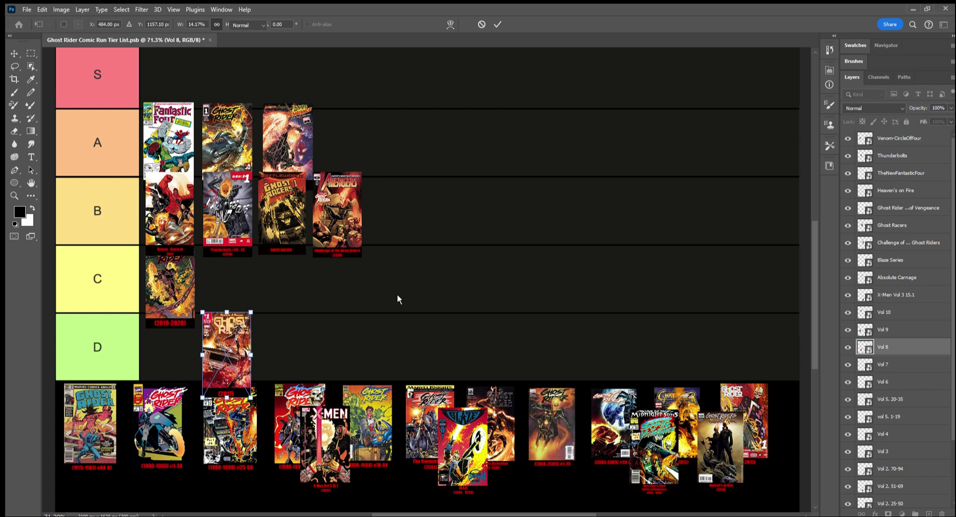
{"action": "key", "text": "Return"}
{"action": "key", "text": "m"}
- Inspect the 2017 cover up close and shift it to the start of the D tier row, below the 2019-2020 cover
{"action": "left_click", "coordinate": [16, 196]}
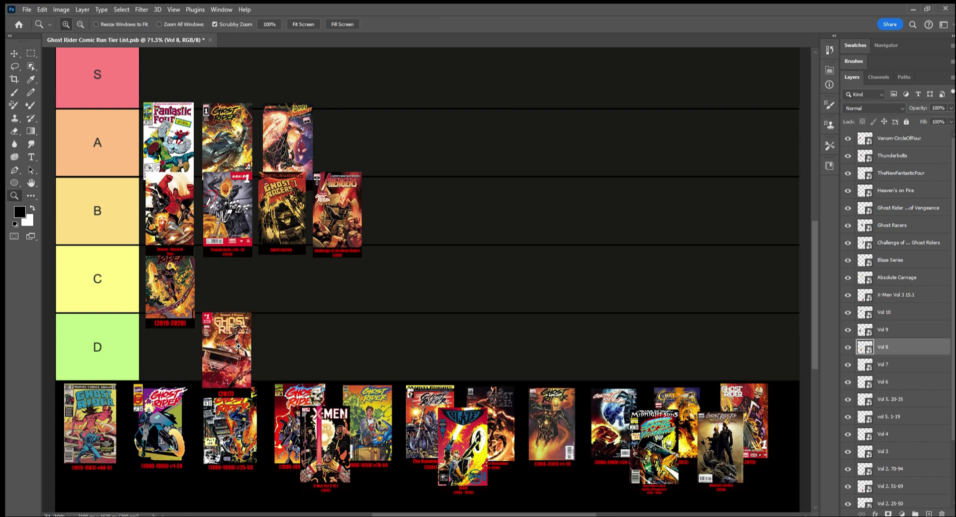
{"action": "left_click_drag", "start_coordinate": [239, 347], "coordinate": [277, 358]}
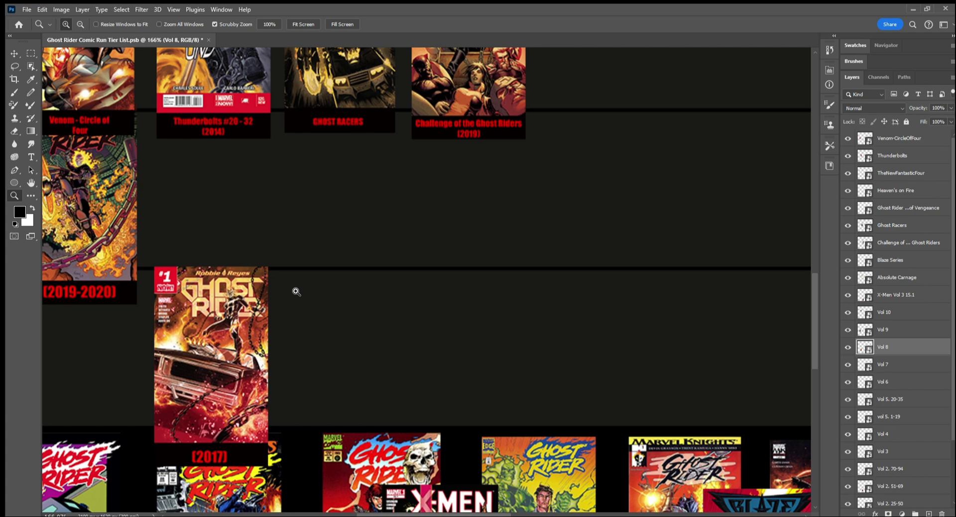
{"action": "left_click_drag", "start_coordinate": [359, 262], "coordinate": [345, 268]}
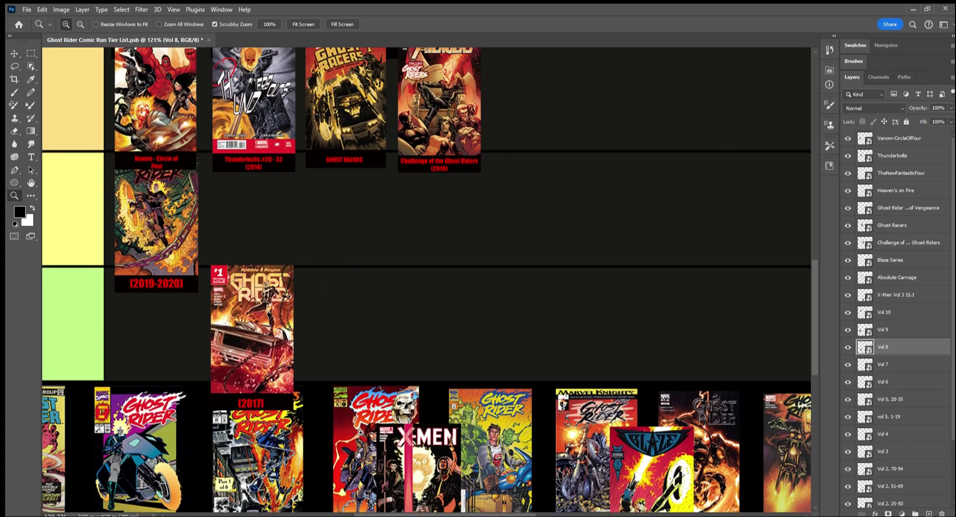
{"action": "left_click_drag", "start_coordinate": [580, 410], "coordinate": [623, 406]}
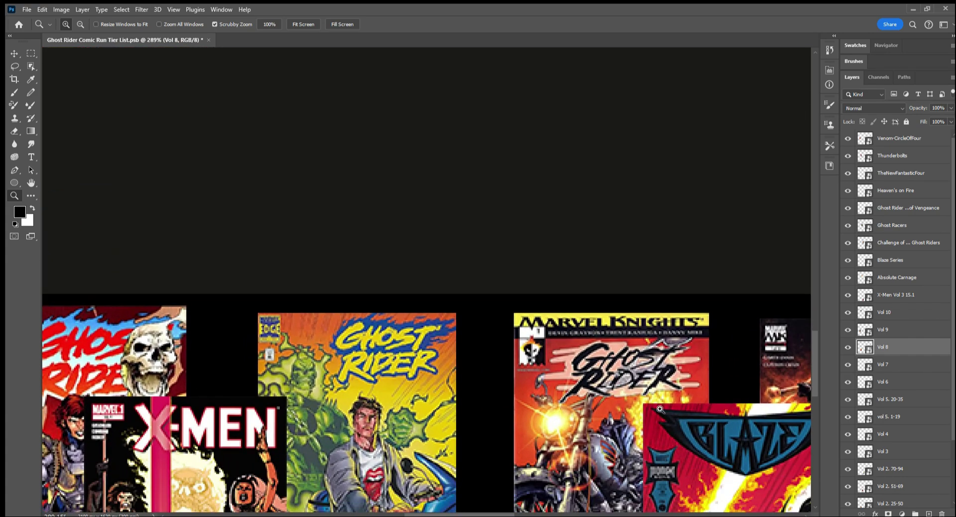
{"action": "left_click_drag", "start_coordinate": [368, 162], "coordinate": [269, 226]}
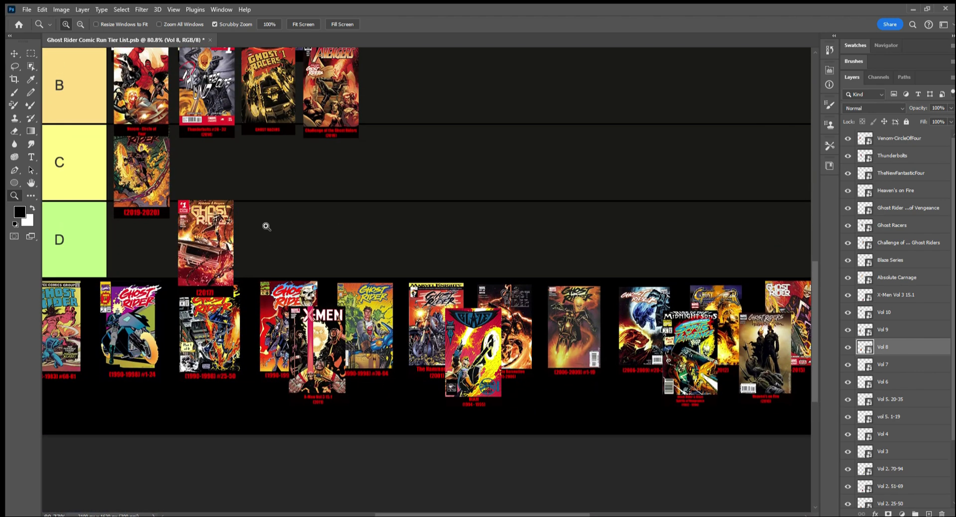
{"action": "scroll", "coordinate": [261, 230], "scroll_direction": "up", "scroll_amount": 2}
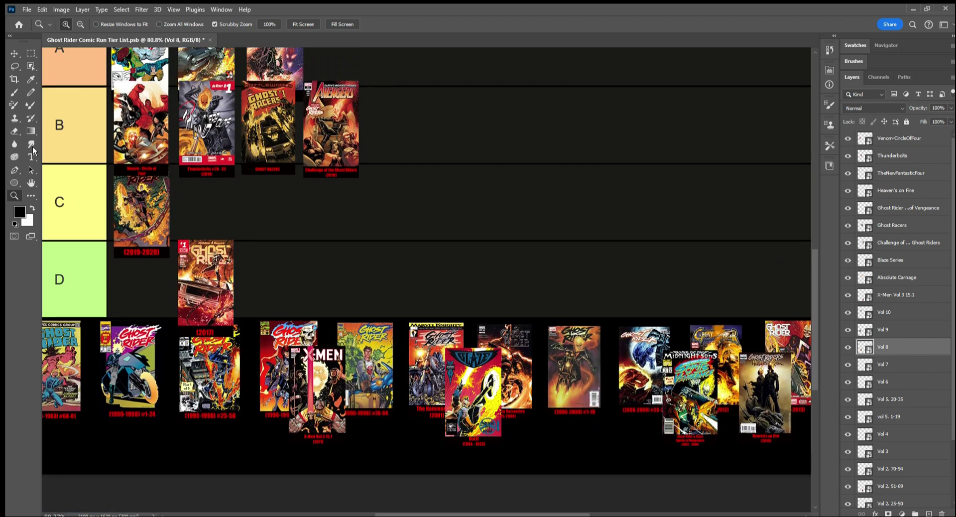
{"action": "left_click", "coordinate": [33, 55]}
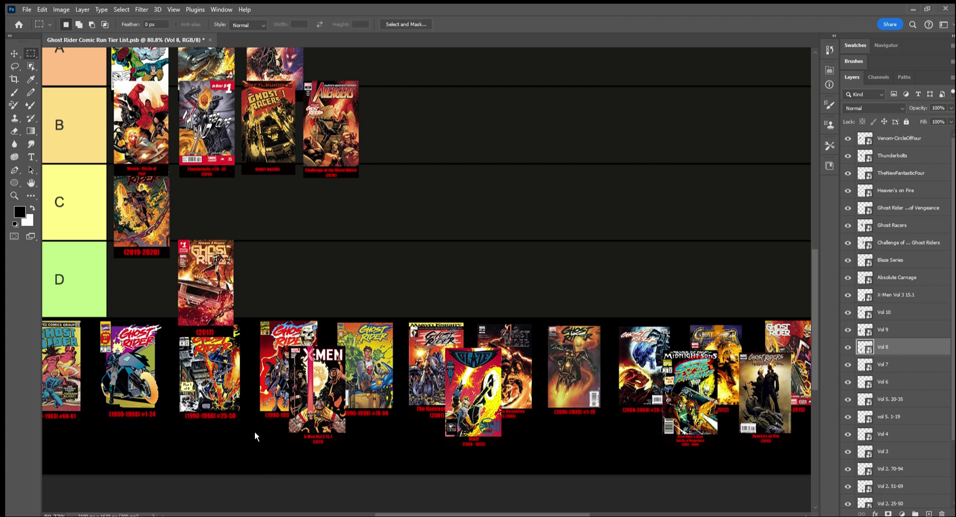
{"action": "key", "text": "ctrl+t"}
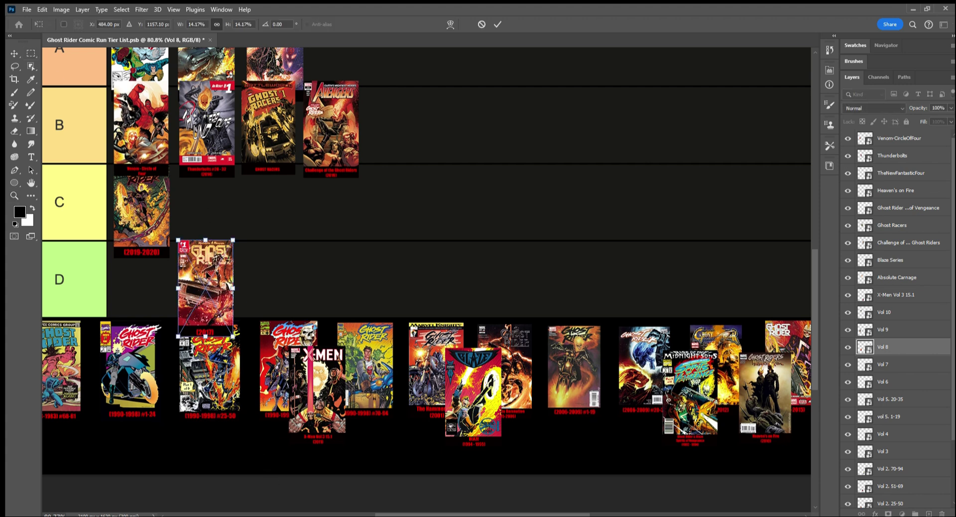
{"action": "left_click_drag", "start_coordinate": [209, 276], "coordinate": [147, 274]}
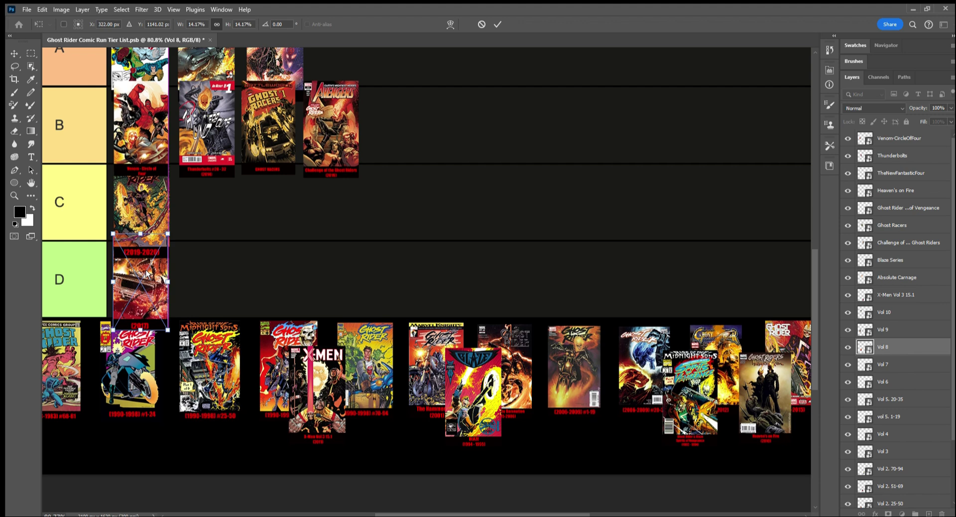
{"action": "key", "text": "Return"}
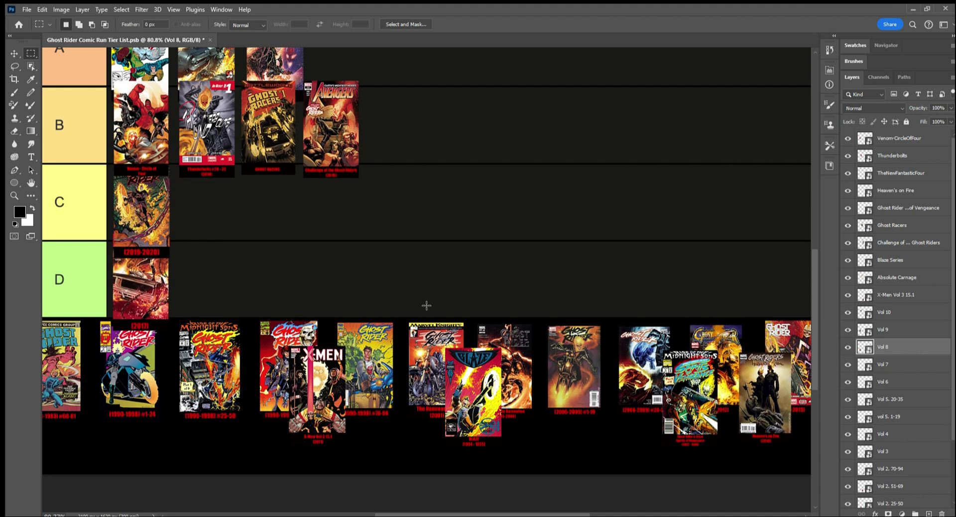
- Make Vol 7 the active layer and toggle its visibility off and back on to locate its cover
{"action": "left_click", "coordinate": [14, 195]}
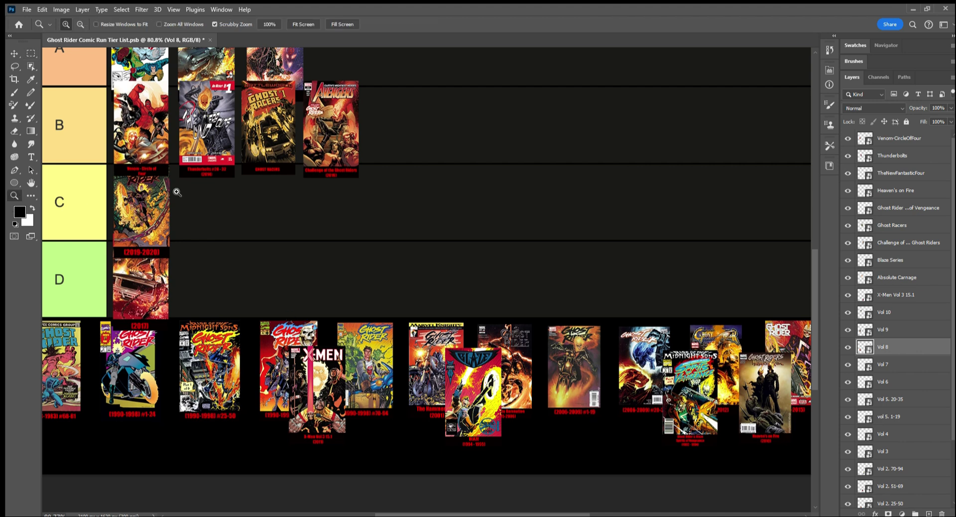
{"action": "left_click", "coordinate": [551, 239], "text": "alt"}
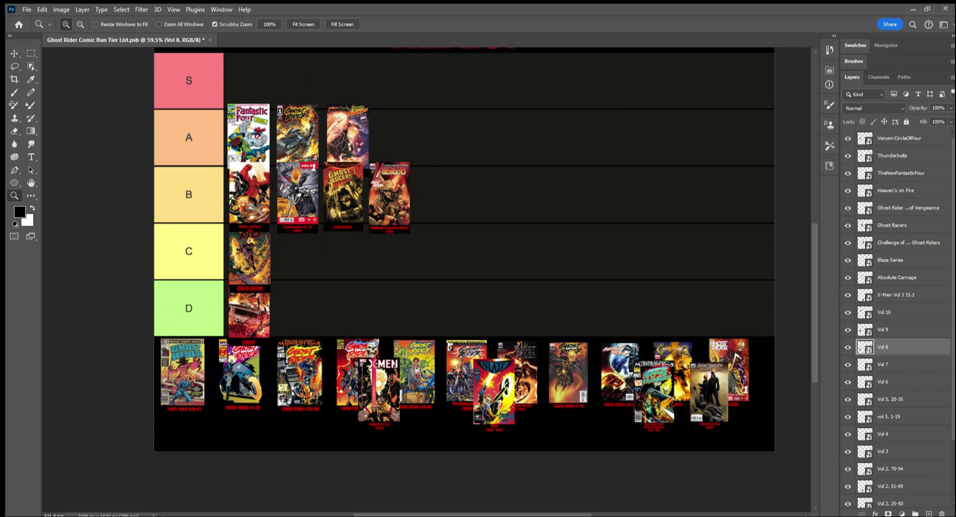
{"action": "left_click", "coordinate": [882, 367]}
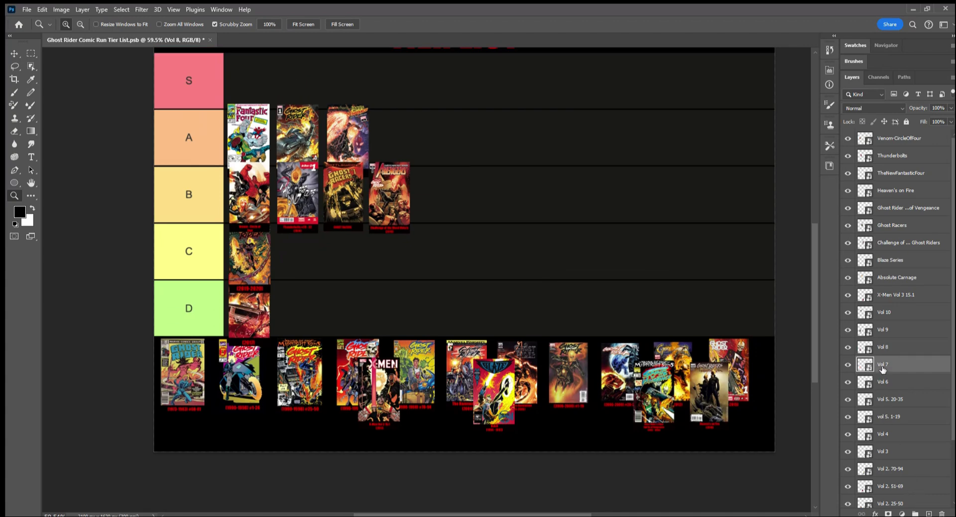
{"action": "left_click", "coordinate": [848, 364]}
{"action": "left_click", "coordinate": [848, 364]}
- Move the Vol 7 (2014-2015) cover into the A tier row, just after the Absolute Carnage cover
{"action": "left_click", "coordinate": [31, 55]}
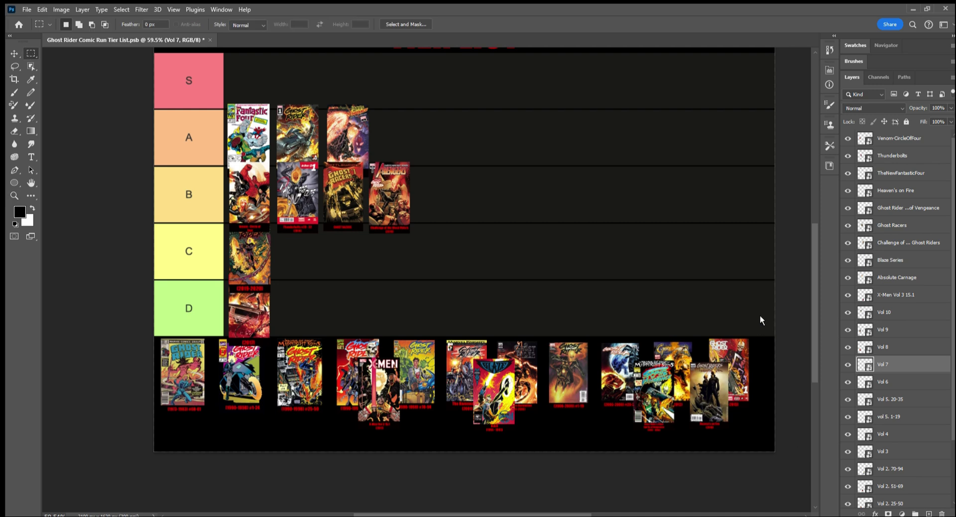
{"action": "key", "text": "ctrl+t"}
{"action": "left_click_drag", "start_coordinate": [721, 345], "coordinate": [388, 142]}
{"action": "left_click_drag", "start_coordinate": [389, 237], "coordinate": [447, 275]}
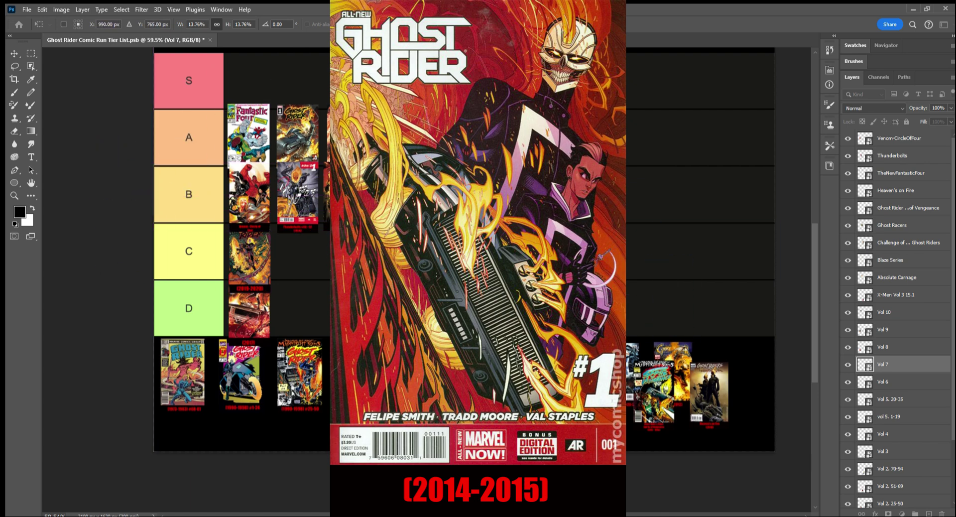
{"action": "left_click_drag", "start_coordinate": [441, 176], "coordinate": [436, 175]}
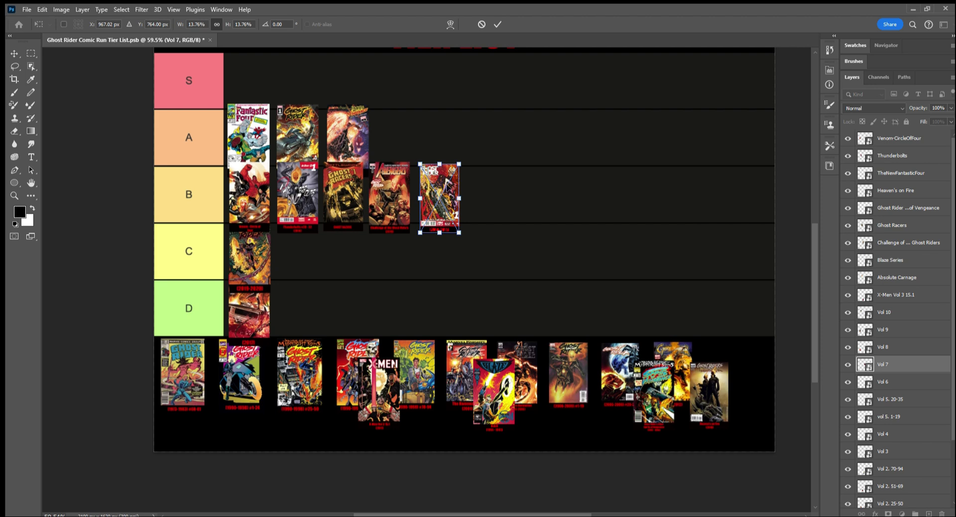
{"action": "left_click_drag", "start_coordinate": [448, 182], "coordinate": [402, 122]}
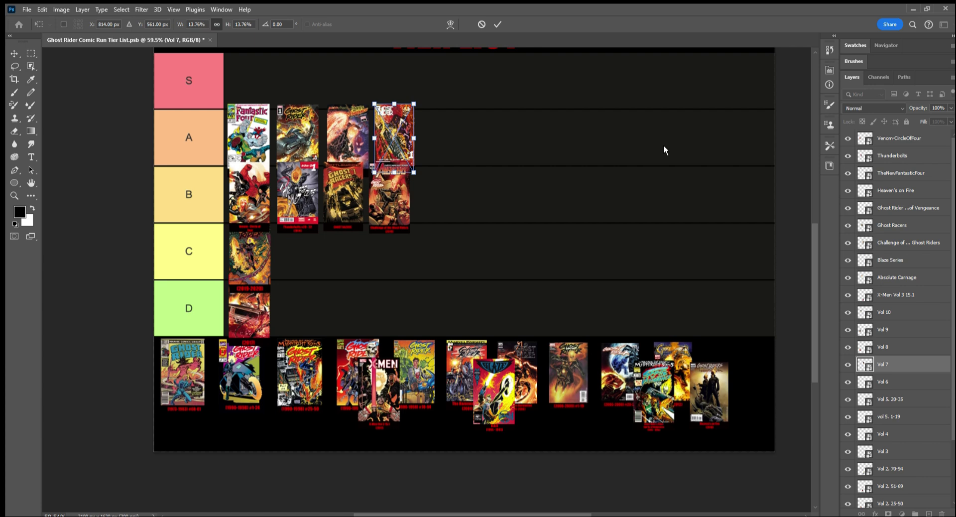
{"action": "key", "text": "m"}
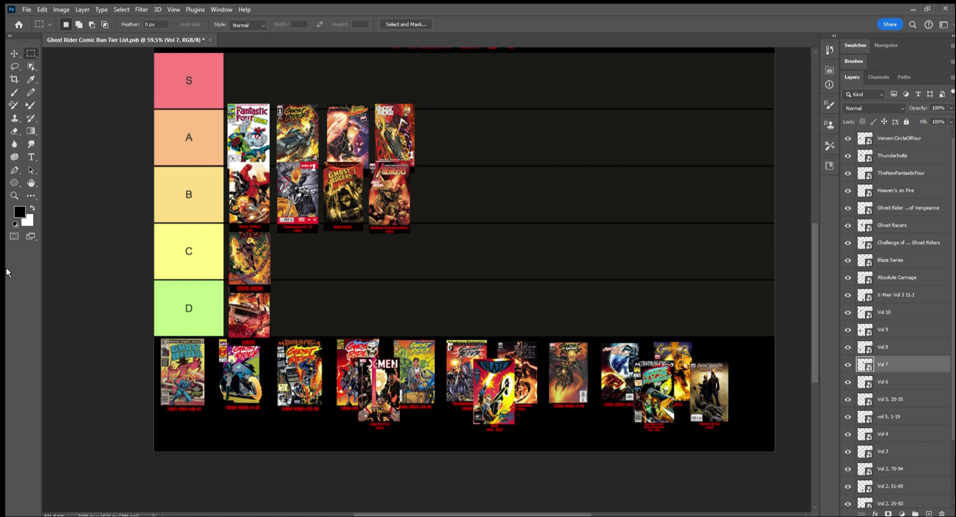
- Examine the Vol 7 (2014-2015) cover up close in the A tier row, and review the tier rows as a whole
{"action": "left_click", "coordinate": [14, 195]}
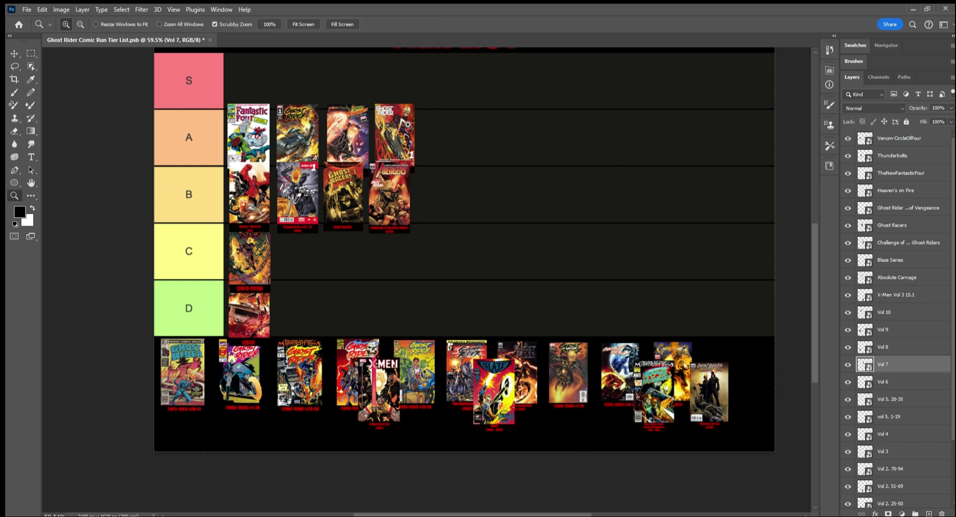
{"action": "left_click_drag", "start_coordinate": [409, 125], "coordinate": [573, 205]}
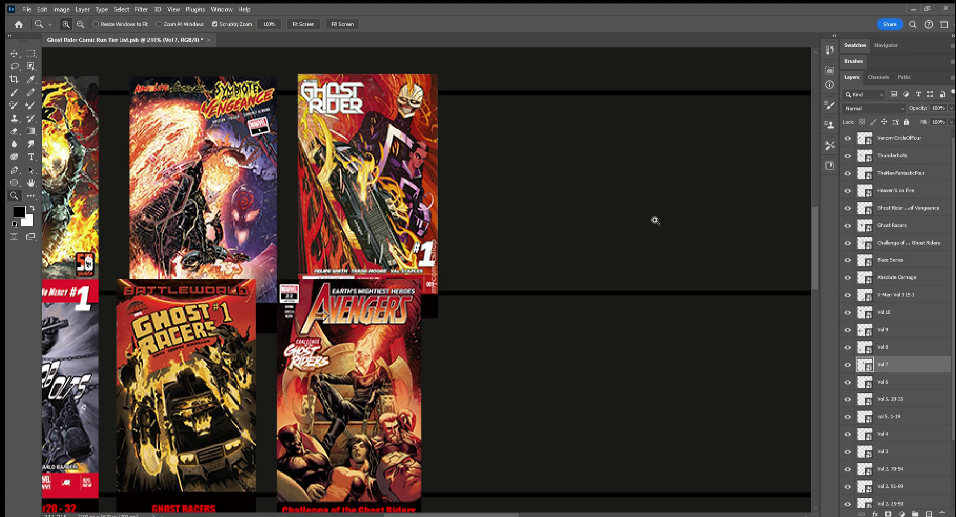
{"action": "left_click_drag", "start_coordinate": [563, 179], "coordinate": [477, 187]}
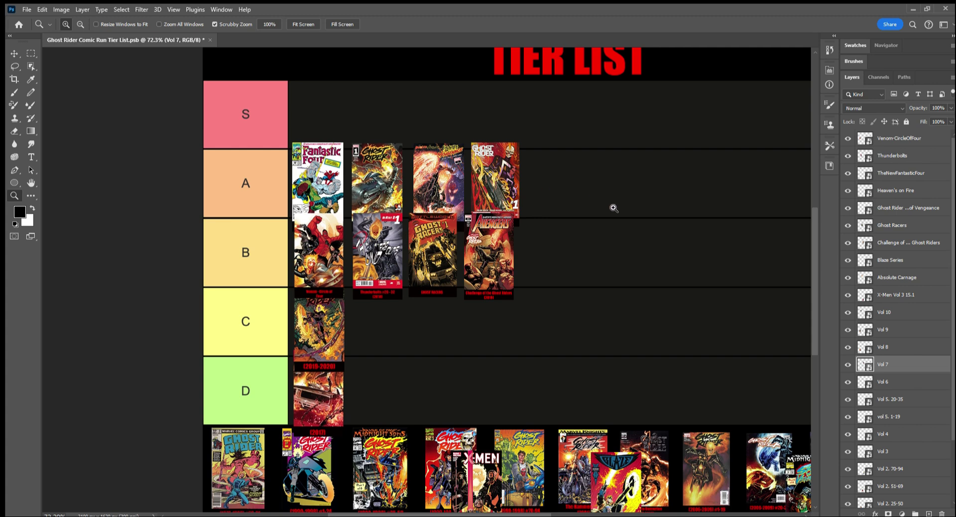
{"action": "scroll", "coordinate": [643, 249], "scroll_direction": "down", "scroll_amount": 3}
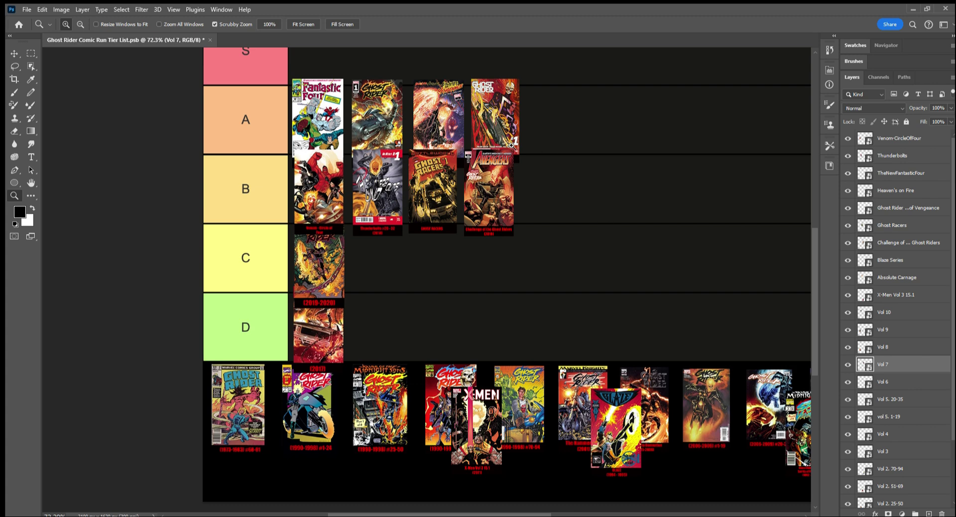
{"action": "scroll", "coordinate": [689, 195], "scroll_direction": "down", "scroll_amount": 1}
{"action": "scroll", "coordinate": [634, 261], "scroll_direction": "down", "scroll_amount": 1}
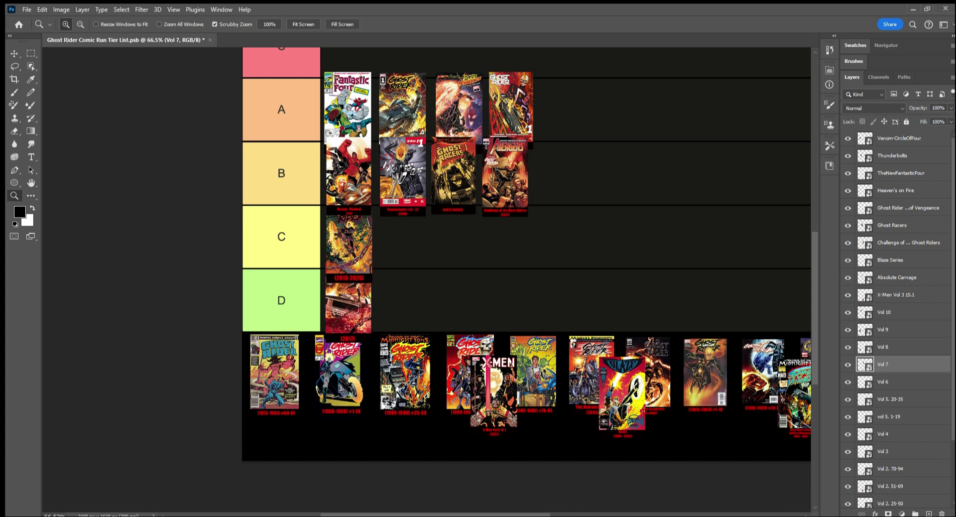
{"action": "scroll", "coordinate": [518, 422], "scroll_direction": "right", "scroll_amount": 5}
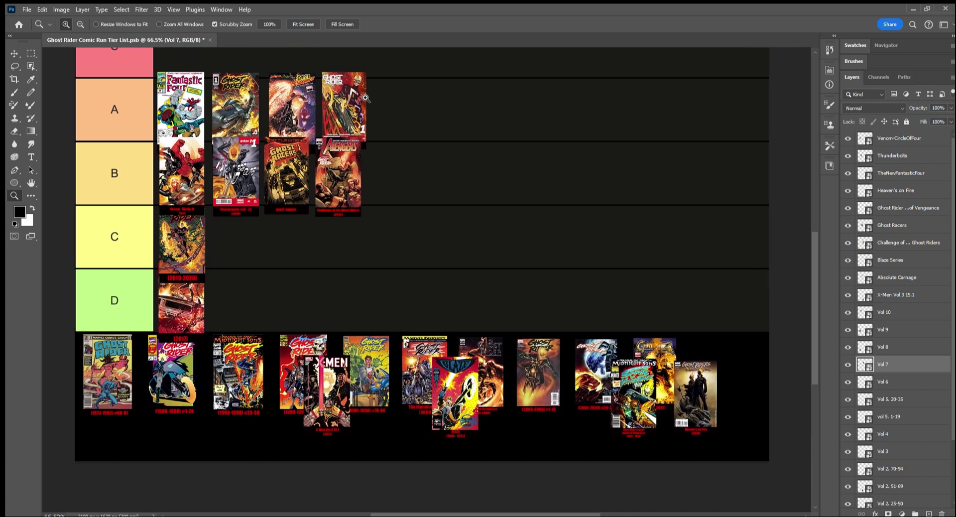
{"action": "left_click_drag", "start_coordinate": [550, 161], "coordinate": [535, 169]}
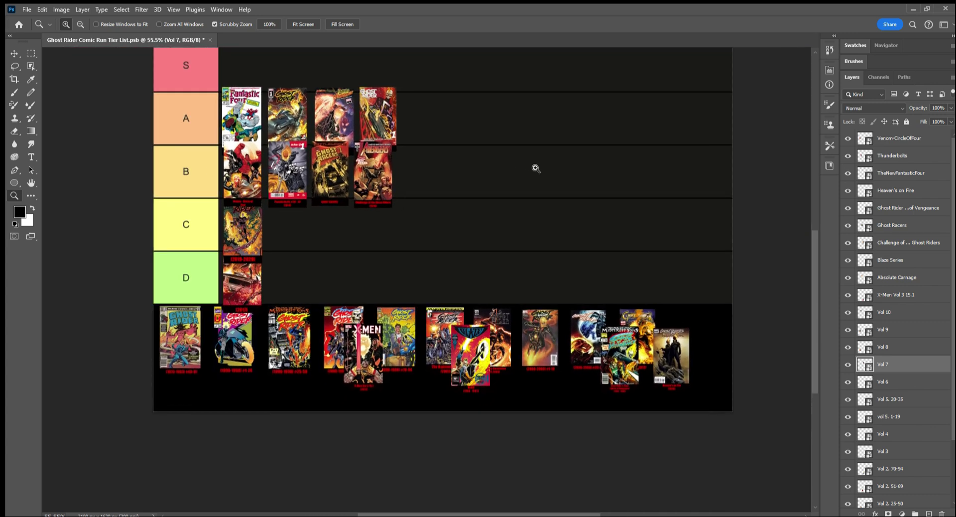
{"action": "scroll", "coordinate": [535, 168], "scroll_direction": "up", "scroll_amount": 5}
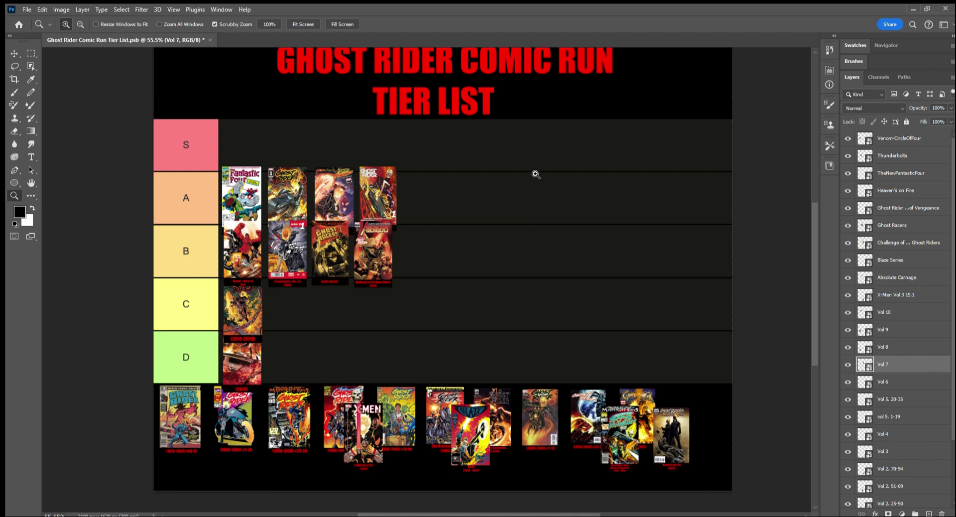
{"action": "left_click_drag", "start_coordinate": [531, 173], "coordinate": [515, 183]}
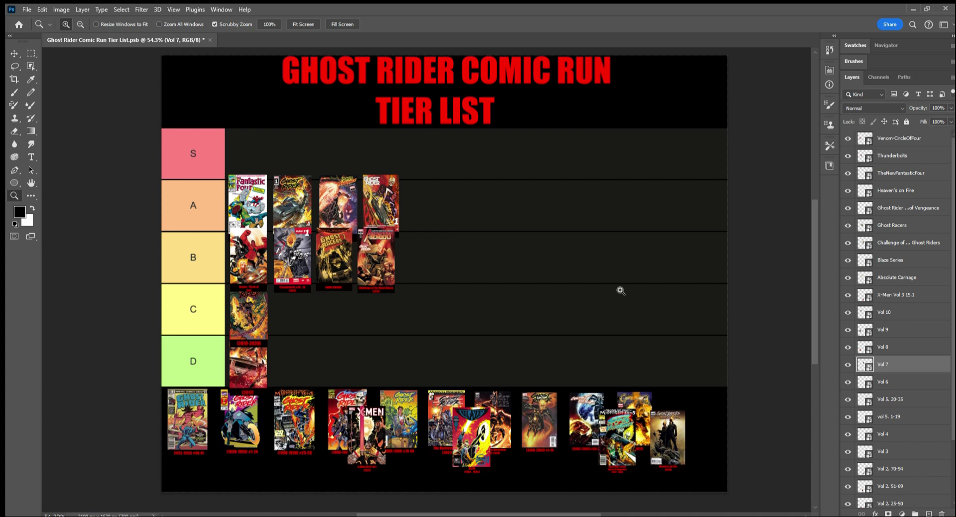
- Locate the Vol 6 cover by toggling its layer's visibility, and move it from the unranked covers into the empty far end of the C tier row
{"action": "left_click", "coordinate": [847, 382]}
{"action": "left_click", "coordinate": [849, 382]}
{"action": "left_click", "coordinate": [849, 384]}
{"action": "key", "text": "ctrl+t"}
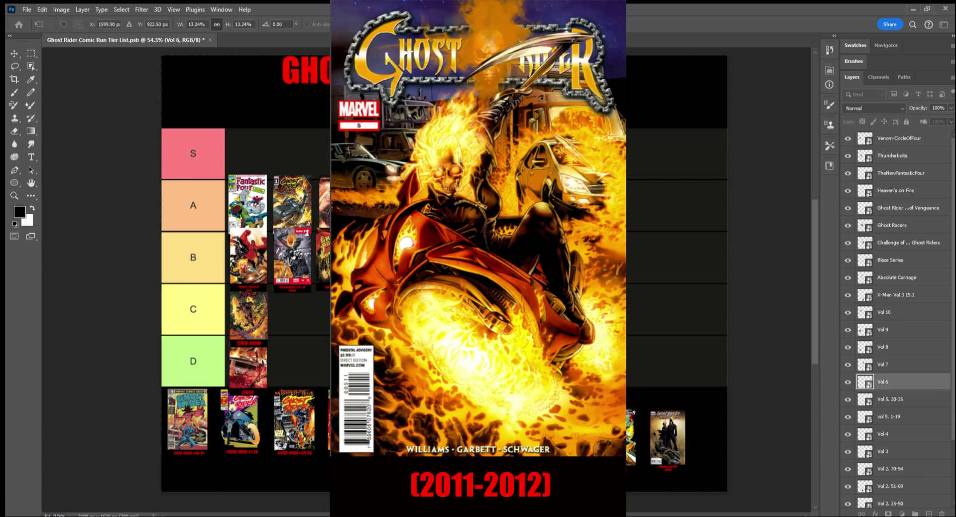
- Inspect the Vol 6 (2011-2012) cover up close and compare it with the covers already ranked
{"action": "left_click", "coordinate": [14, 198]}
{"action": "left_click_drag", "start_coordinate": [635, 291], "coordinate": [680, 289]}
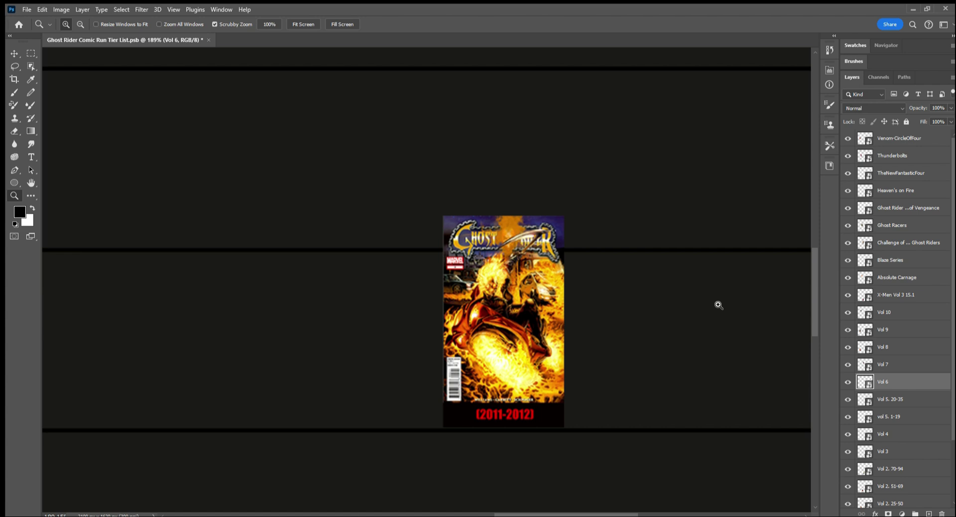
{"action": "scroll", "coordinate": [721, 306], "scroll_direction": "up", "scroll_amount": 1}
{"action": "scroll", "coordinate": [672, 288], "scroll_direction": "up", "scroll_amount": 2}
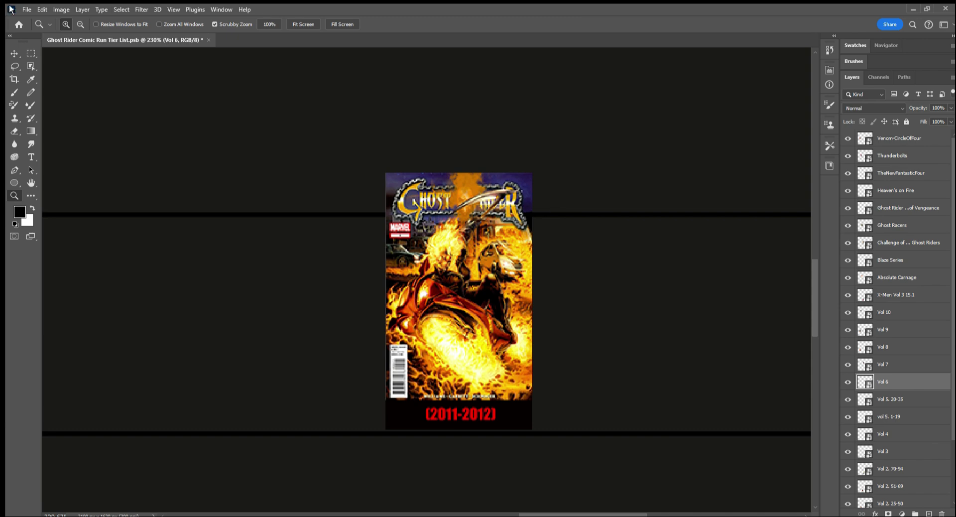
{"action": "left_click", "coordinate": [33, 54]}
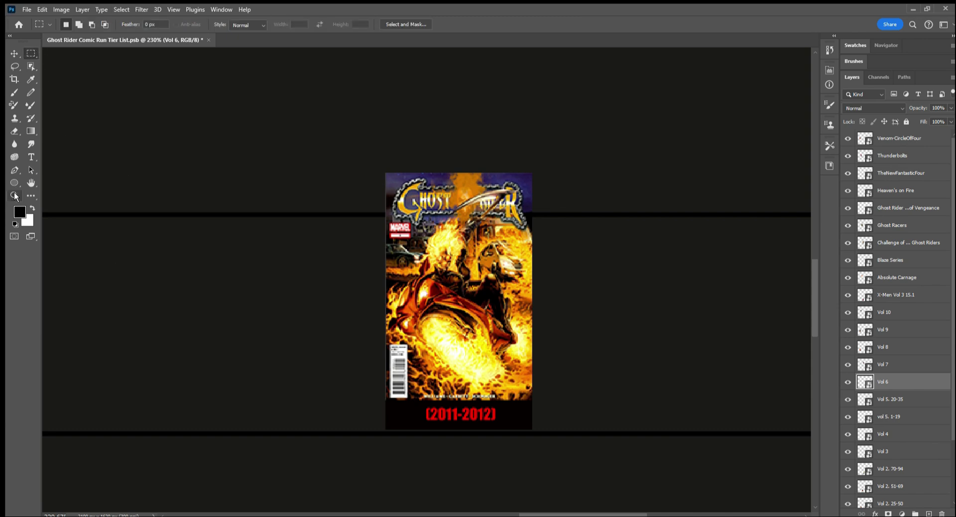
{"action": "left_click", "coordinate": [14, 195]}
{"action": "left_click_drag", "start_coordinate": [500, 178], "coordinate": [446, 210]}
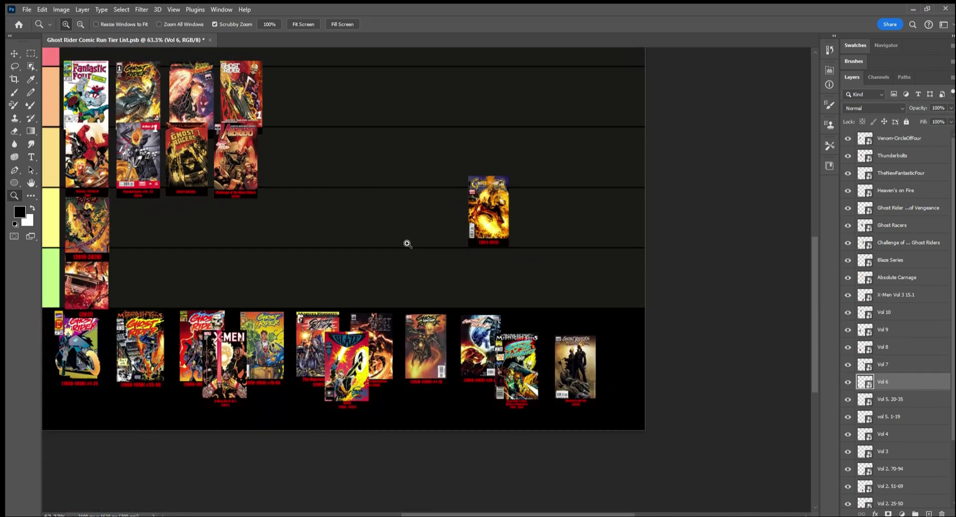
{"action": "scroll", "coordinate": [408, 243], "scroll_direction": "up", "scroll_amount": 1}
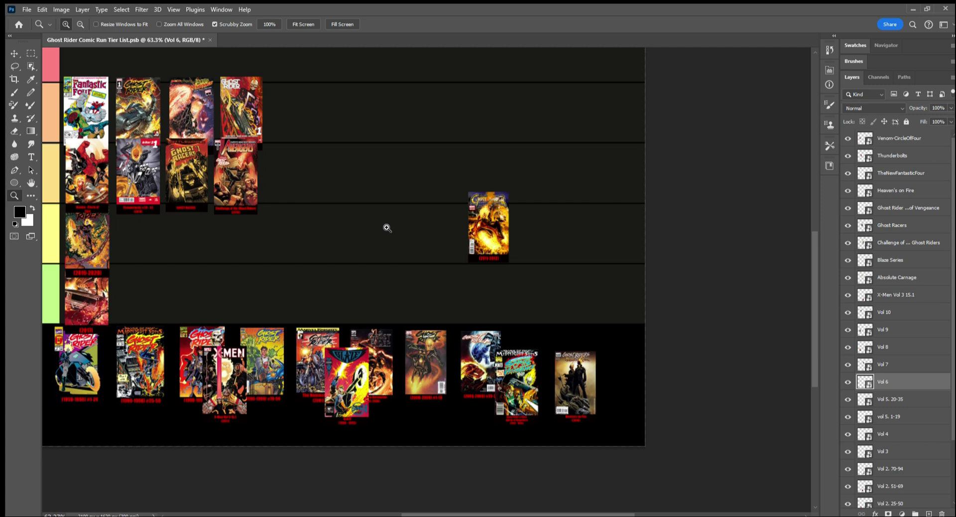
- Examine the 2011-2012 cover at close range again, and bring all the tier rows back into view
{"action": "left_click", "coordinate": [31, 56]}
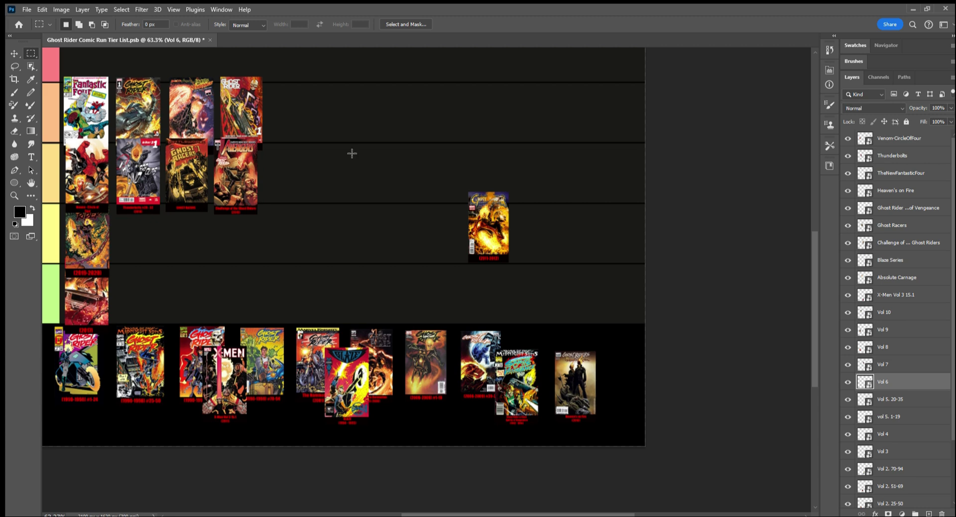
{"action": "left_click", "coordinate": [13, 194]}
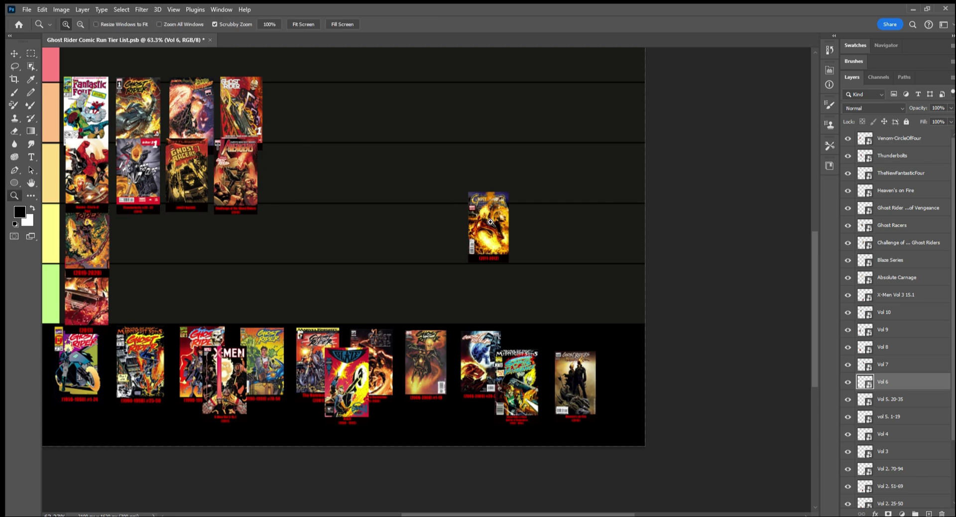
{"action": "left_click_drag", "start_coordinate": [492, 224], "coordinate": [533, 217]}
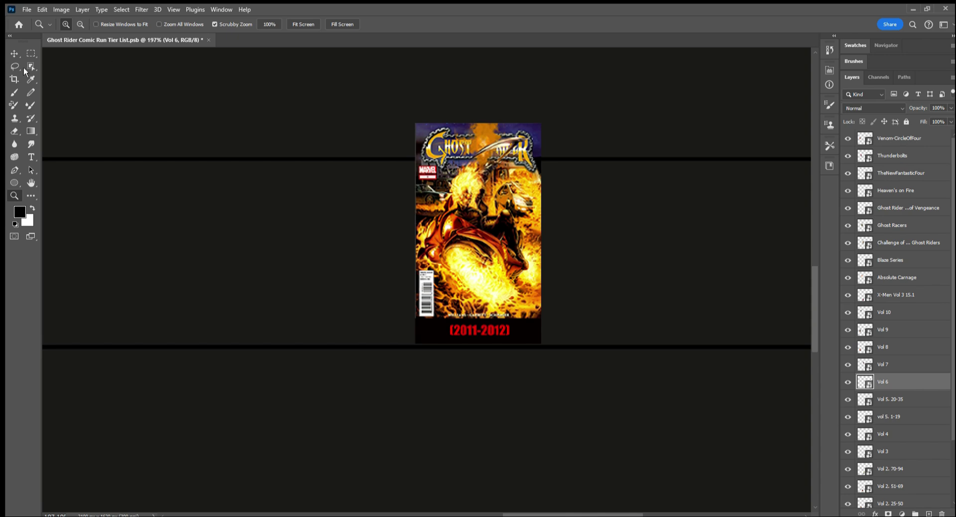
{"action": "left_click", "coordinate": [30, 54]}
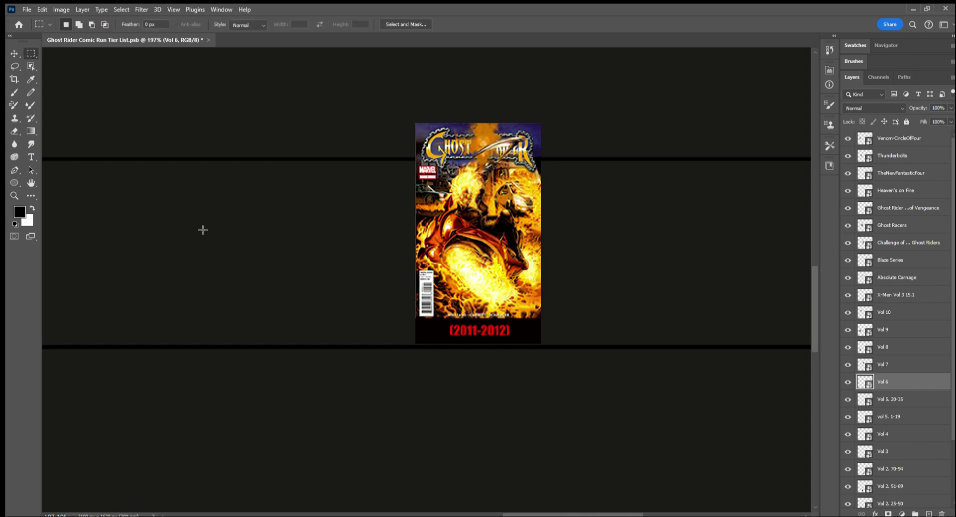
{"action": "left_click", "coordinate": [14, 195]}
{"action": "left_click_drag", "start_coordinate": [371, 122], "coordinate": [320, 138]}
{"action": "scroll", "coordinate": [319, 138], "scroll_direction": "up", "scroll_amount": 5}
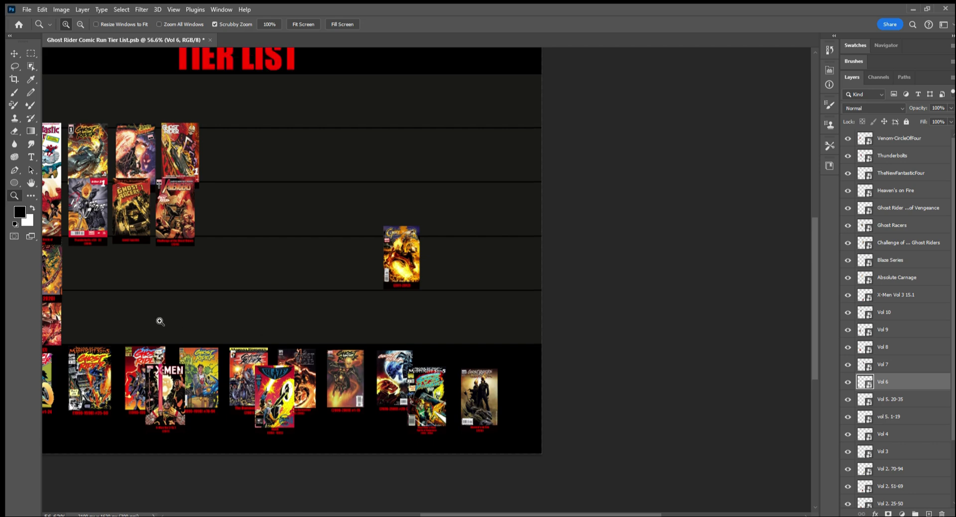
{"action": "left_click_drag", "start_coordinate": [419, 513], "coordinate": [362, 513]}
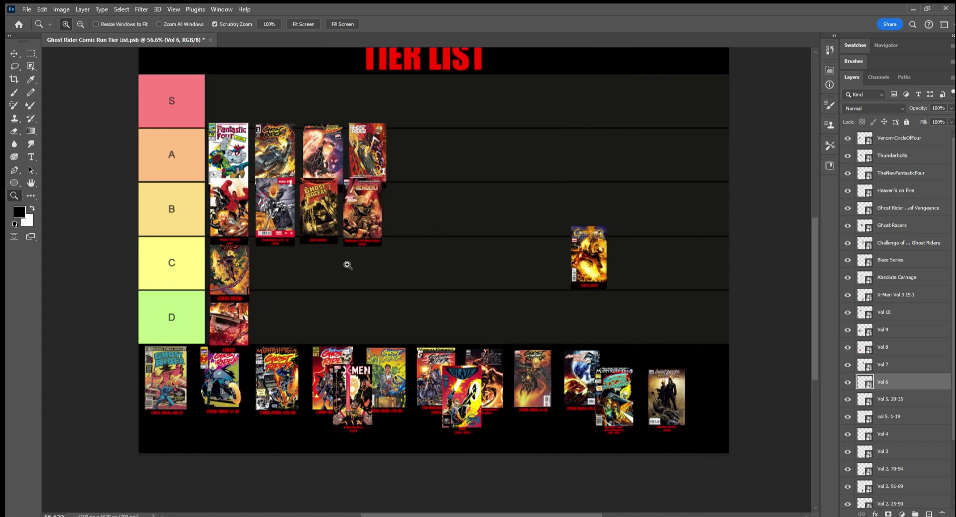
- Move the Vol 6 (2011-2012) cover into the second slot of the D tier row, just after the 2017 cover
{"action": "left_click", "coordinate": [31, 54]}
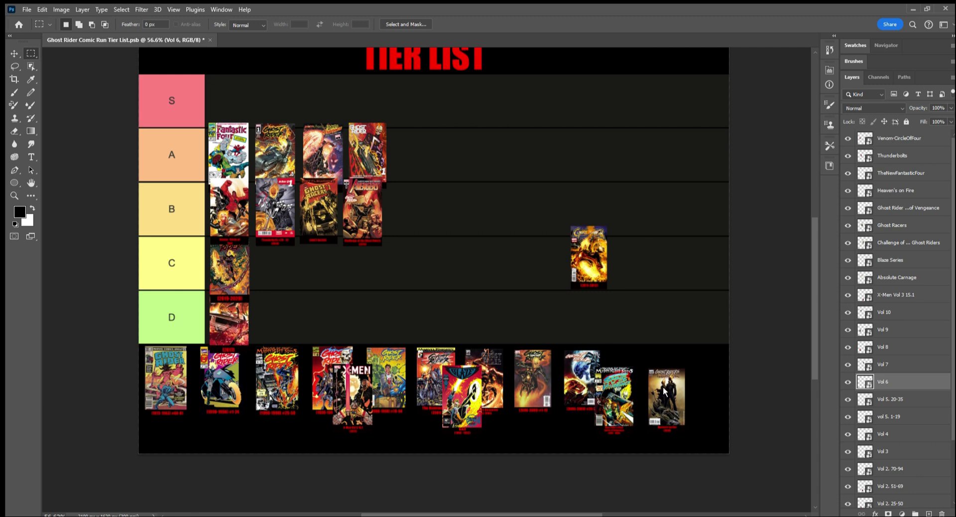
{"action": "key", "text": "ctrl+t"}
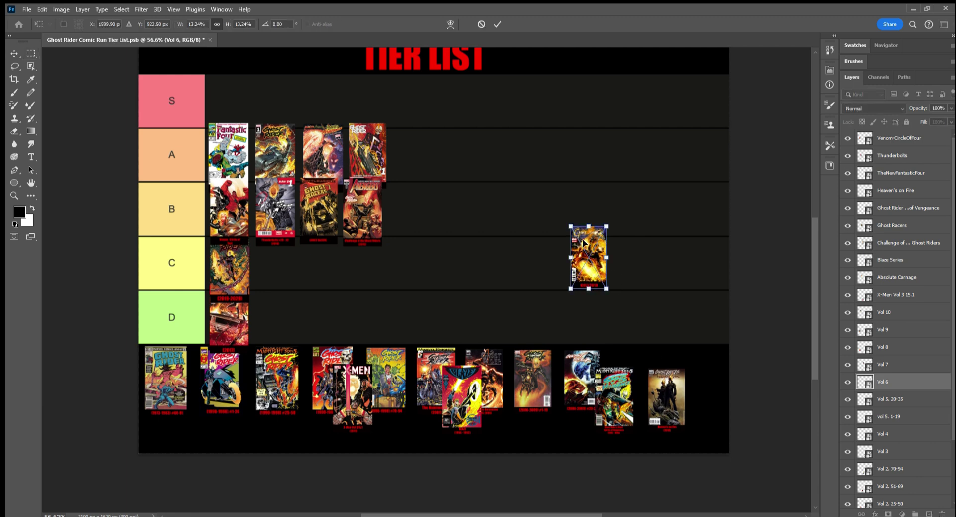
{"action": "left_click_drag", "start_coordinate": [593, 247], "coordinate": [456, 268]}
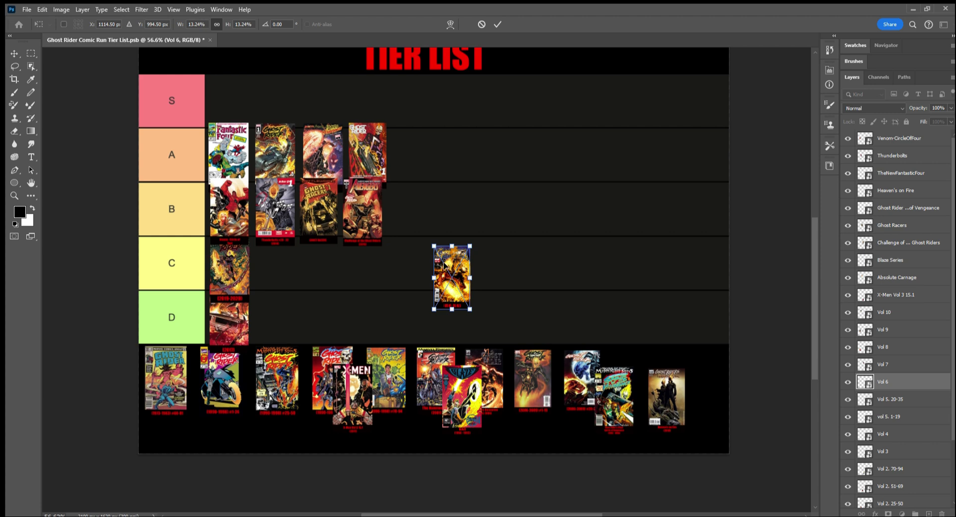
{"action": "left_click", "coordinate": [12, 195]}
{"action": "left_click", "coordinate": [441, 250]}
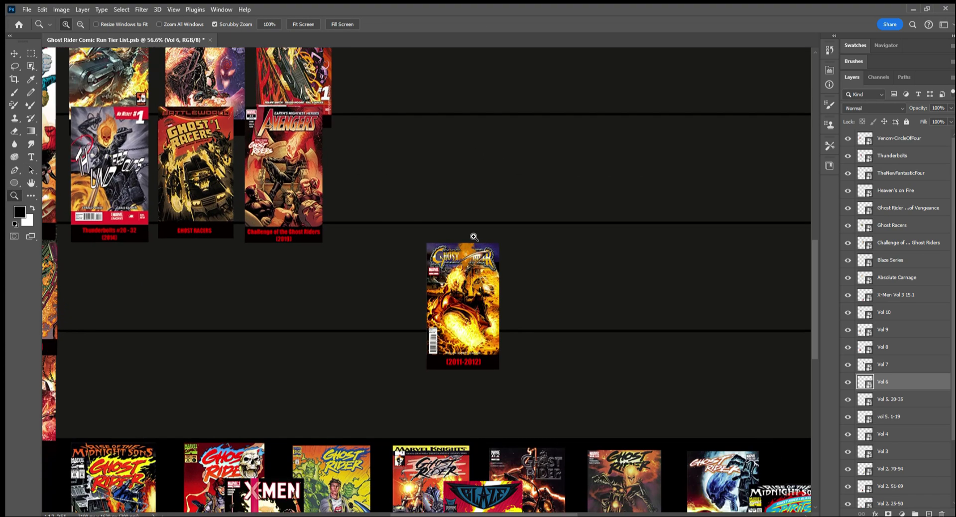
{"action": "left_click", "coordinate": [31, 53]}
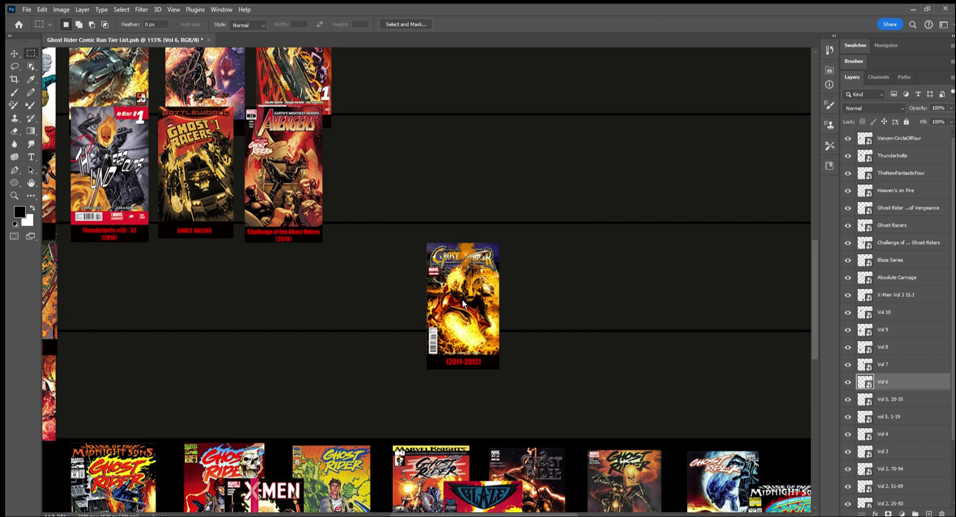
{"action": "key", "text": "ctrl+t"}
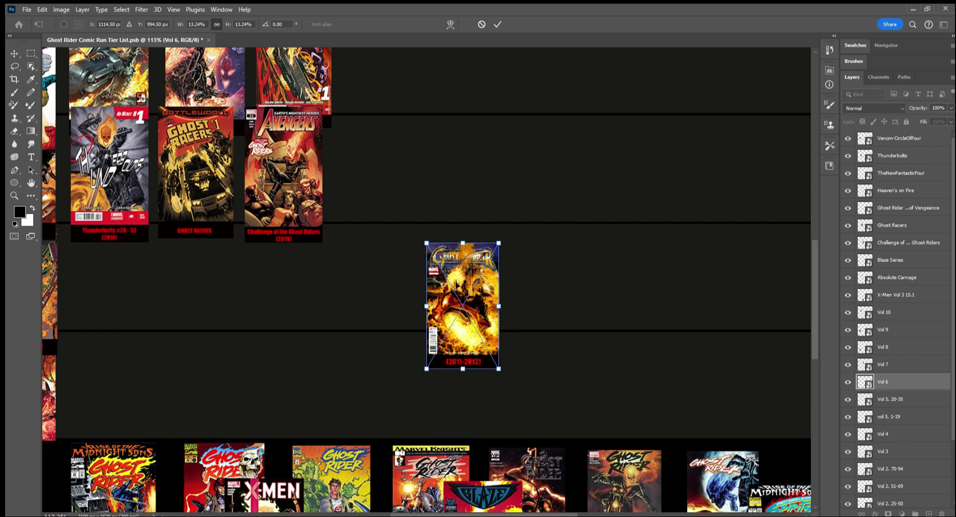
{"action": "left_click_drag", "start_coordinate": [456, 285], "coordinate": [314, 367]}
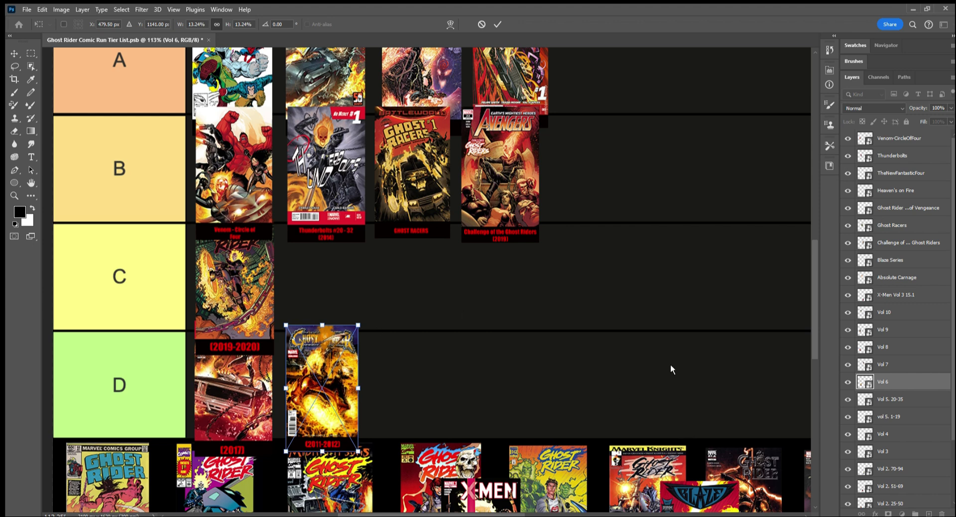
{"action": "key", "text": "Return"}
- Select the X-Men Vol 3 15.1 layer and move its cover from the unranked covers into the empty part of the C tier row
{"action": "left_click", "coordinate": [14, 195]}
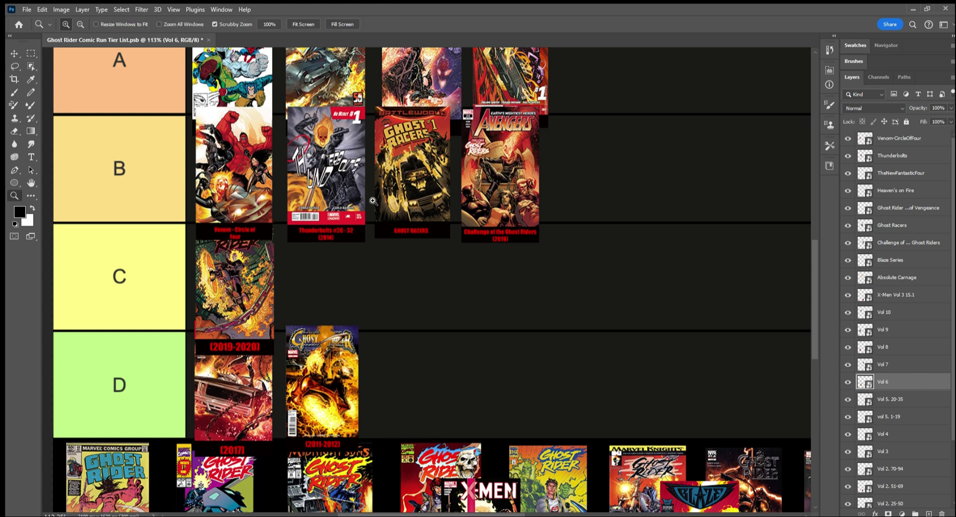
{"action": "left_click_drag", "start_coordinate": [561, 266], "coordinate": [531, 277]}
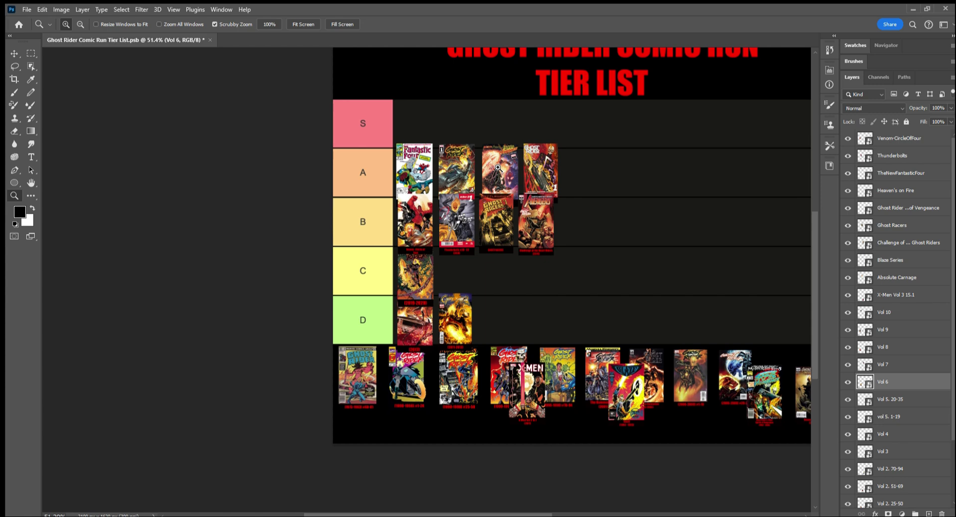
{"action": "left_click_drag", "start_coordinate": [498, 167], "coordinate": [550, 222]}
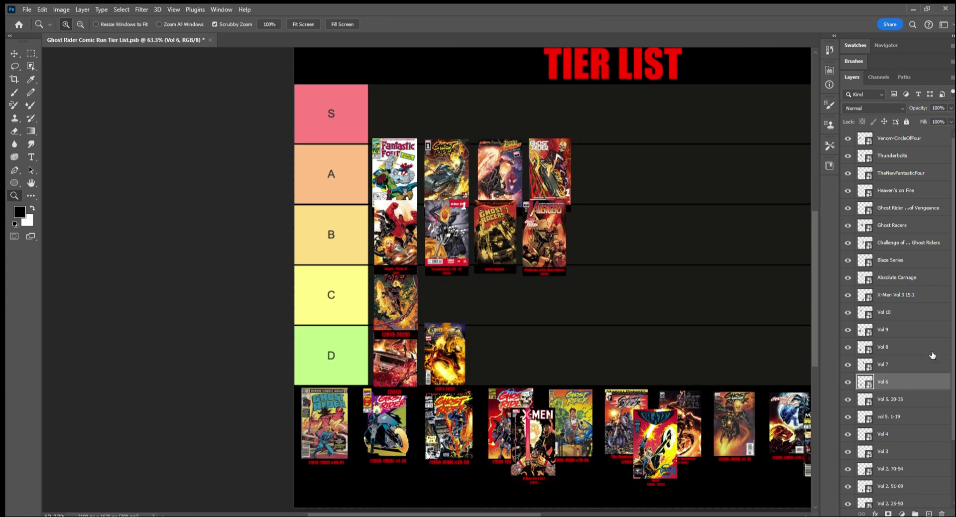
{"action": "left_click", "coordinate": [885, 295]}
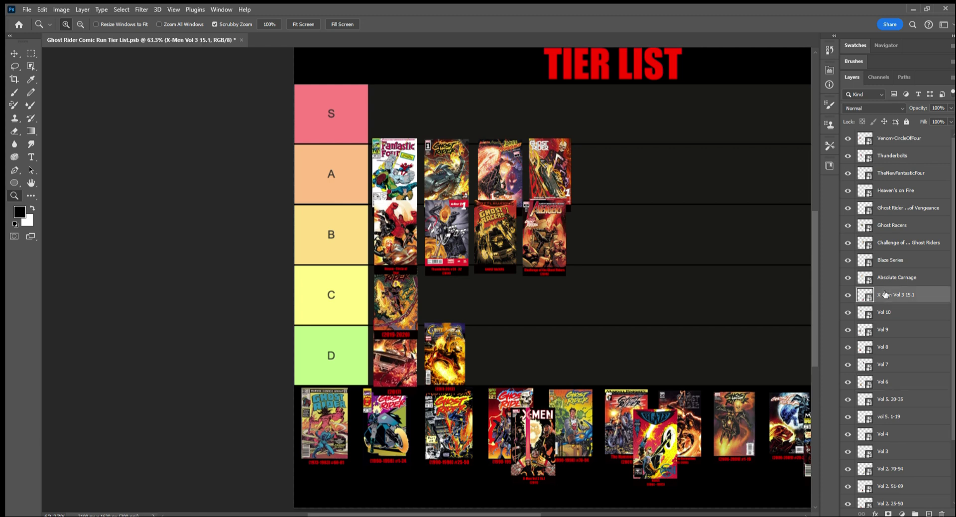
{"action": "left_click", "coordinate": [31, 54]}
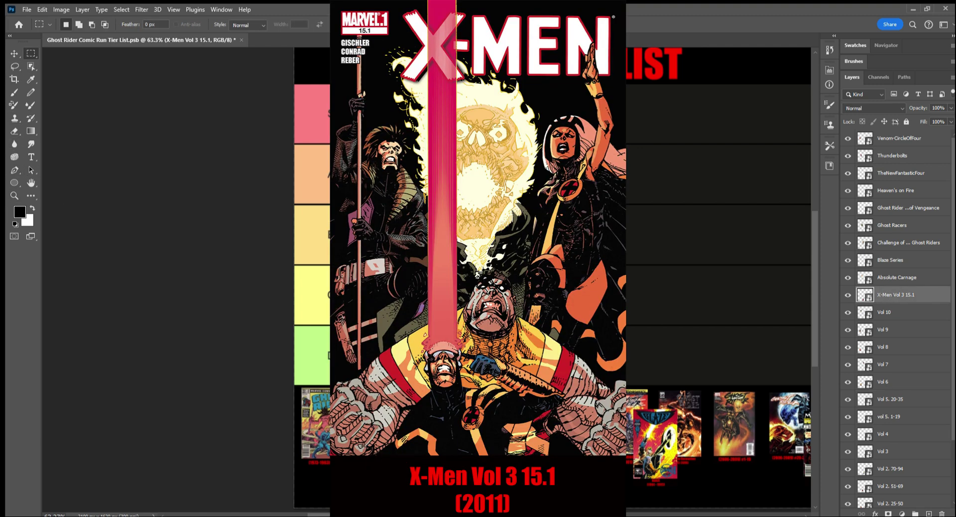
{"action": "key", "text": "ctrl+t"}
{"action": "left_click_drag", "start_coordinate": [540, 446], "coordinate": [641, 339]}
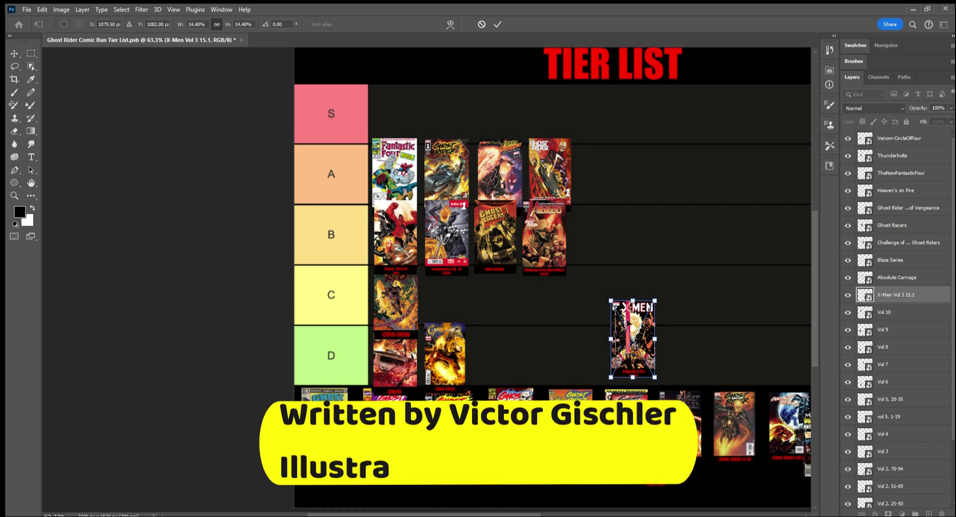
{"action": "left_click_drag", "start_coordinate": [628, 324], "coordinate": [636, 293]}
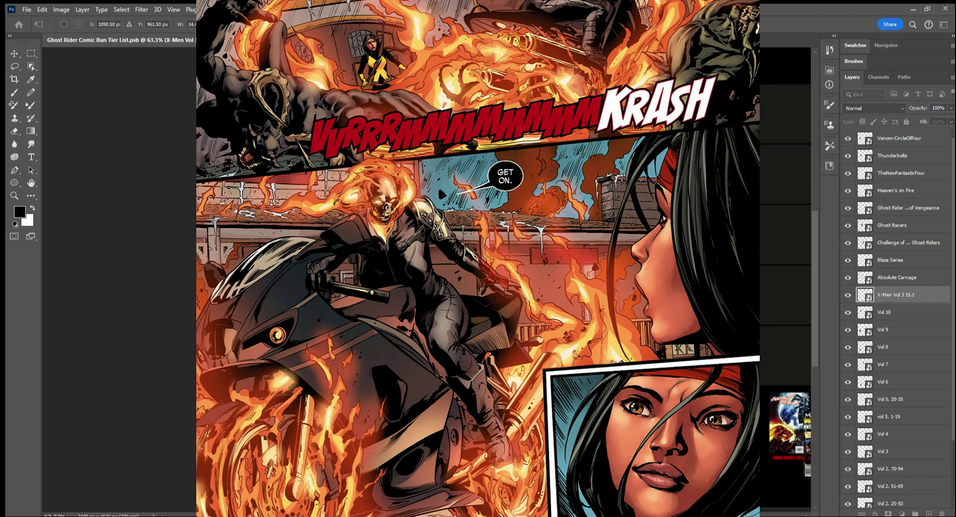
{"action": "left_click", "coordinate": [15, 195]}
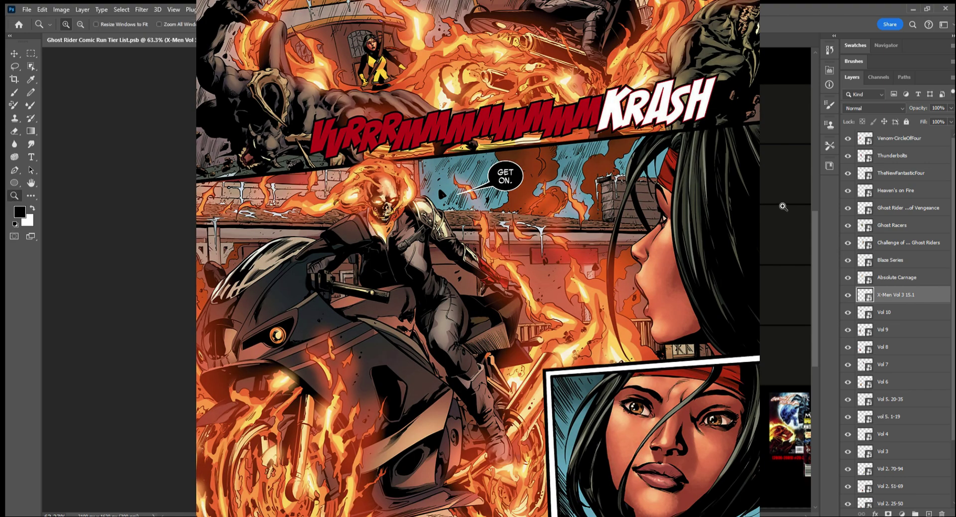
- Inspect the X-Men Vol 3 15.1 cover up close and move it into the fifth slot of the A tier row
{"action": "key", "text": "ctrl+plus"}
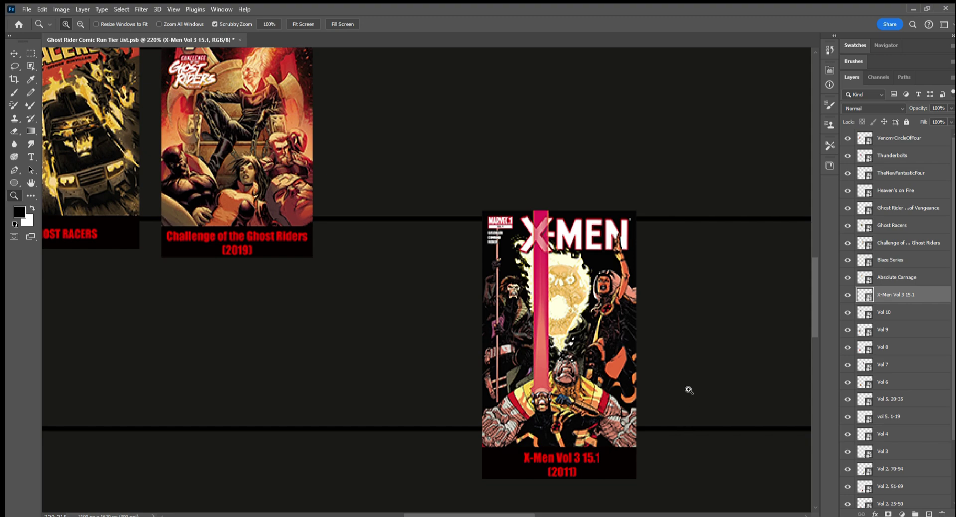
{"action": "left_click_drag", "start_coordinate": [610, 294], "coordinate": [544, 303]}
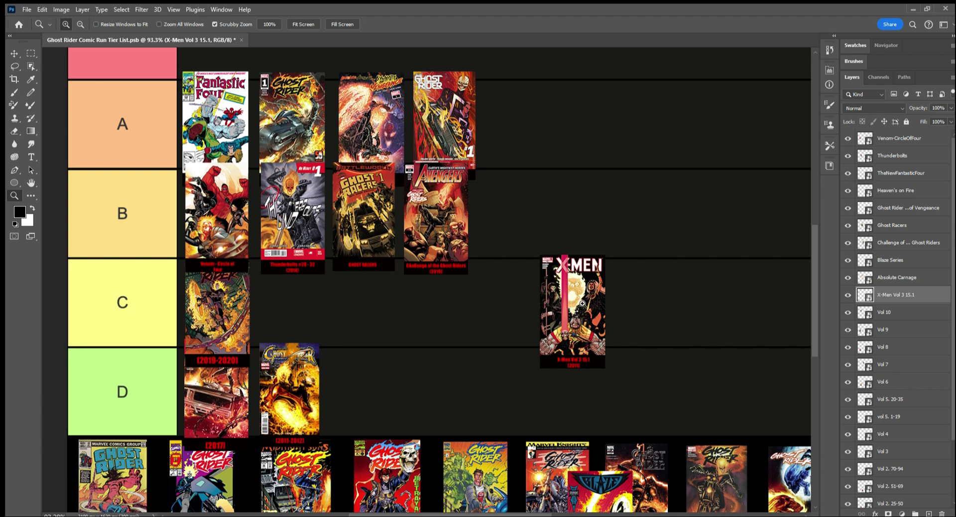
{"action": "left_click_drag", "start_coordinate": [582, 303], "coordinate": [611, 306]}
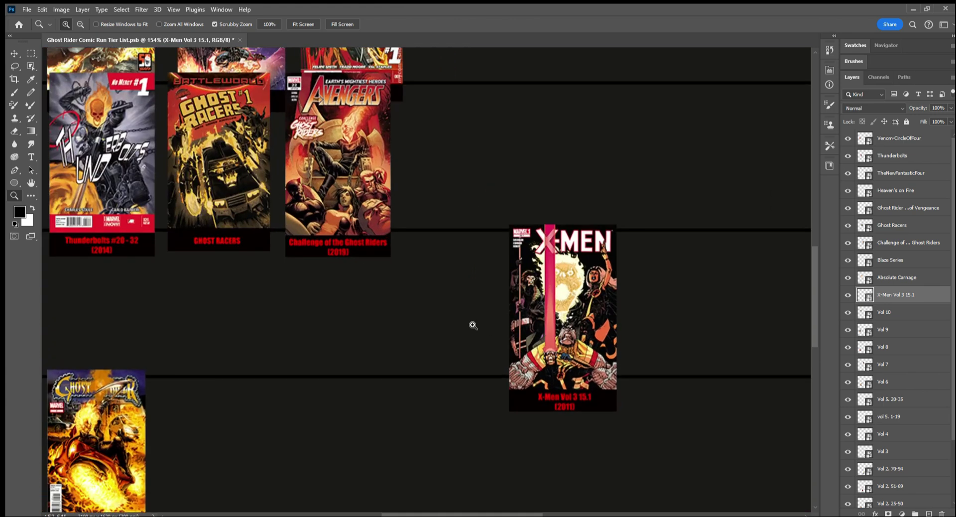
{"action": "left_click_drag", "start_coordinate": [471, 324], "coordinate": [423, 336]}
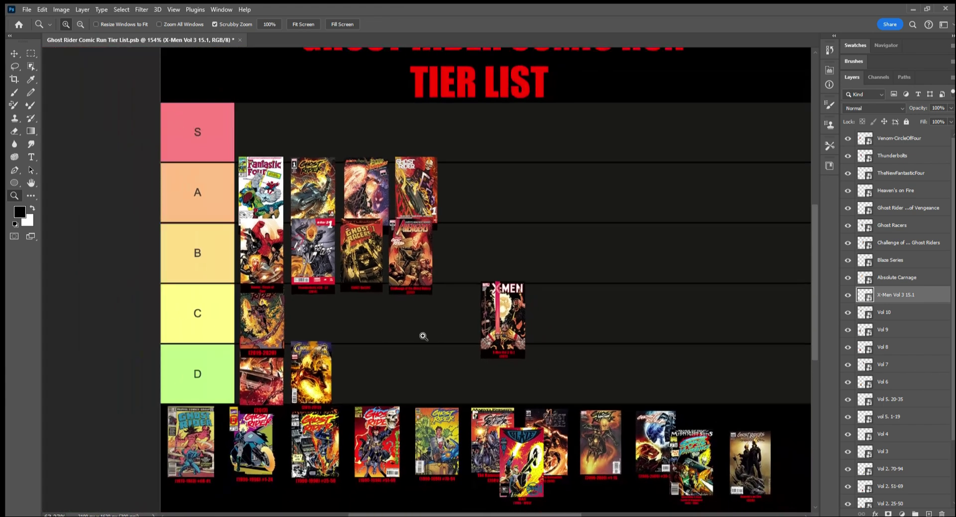
{"action": "left_click", "coordinate": [30, 54]}
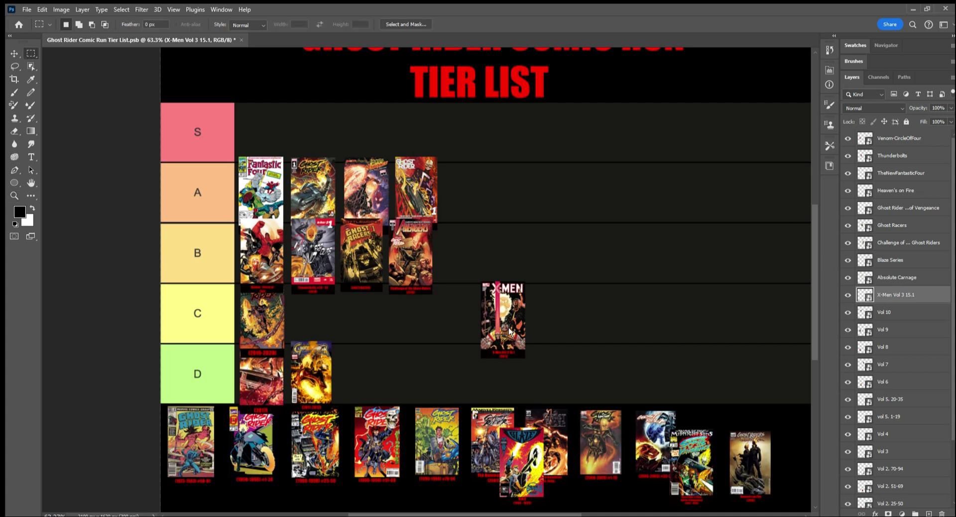
{"action": "key", "text": "ctrl+t"}
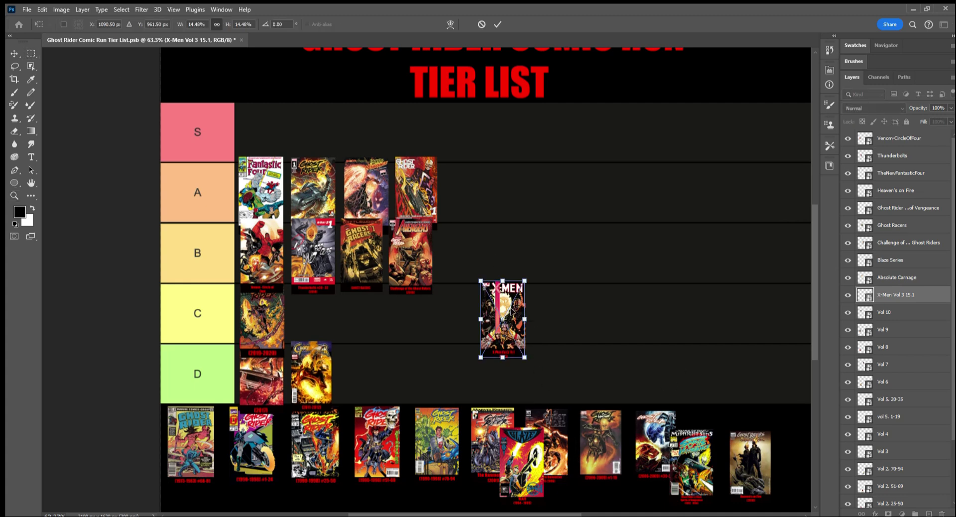
{"action": "left_click_drag", "start_coordinate": [515, 328], "coordinate": [473, 201]}
{"action": "key", "text": "Return"}
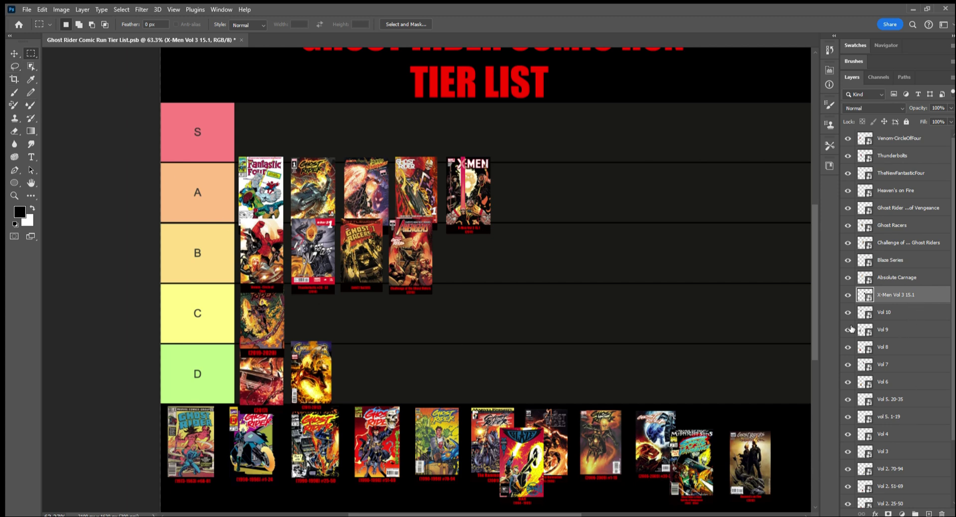
- Locate the Vol 5. 20-35 cover among the unranked covers by toggling its layer's visibility
{"action": "left_click", "coordinate": [848, 398]}
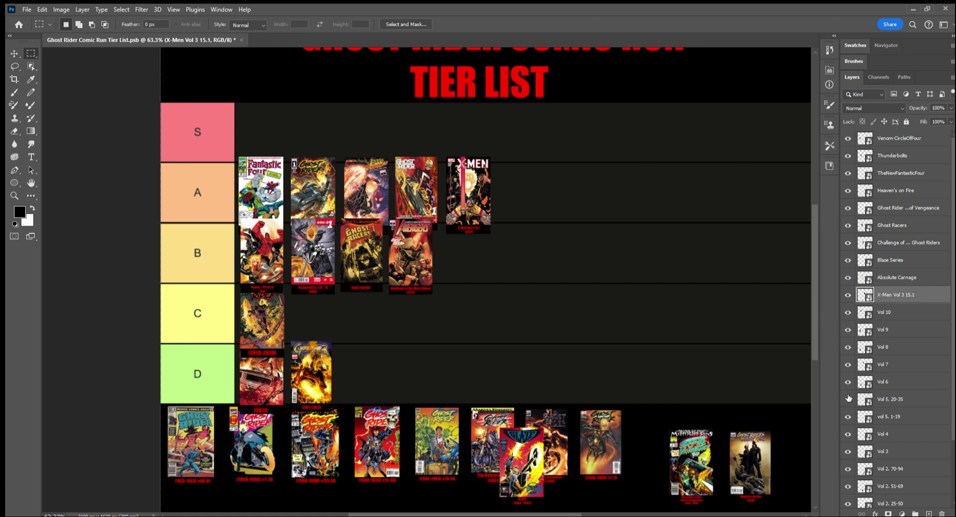
{"action": "left_click", "coordinate": [848, 398]}
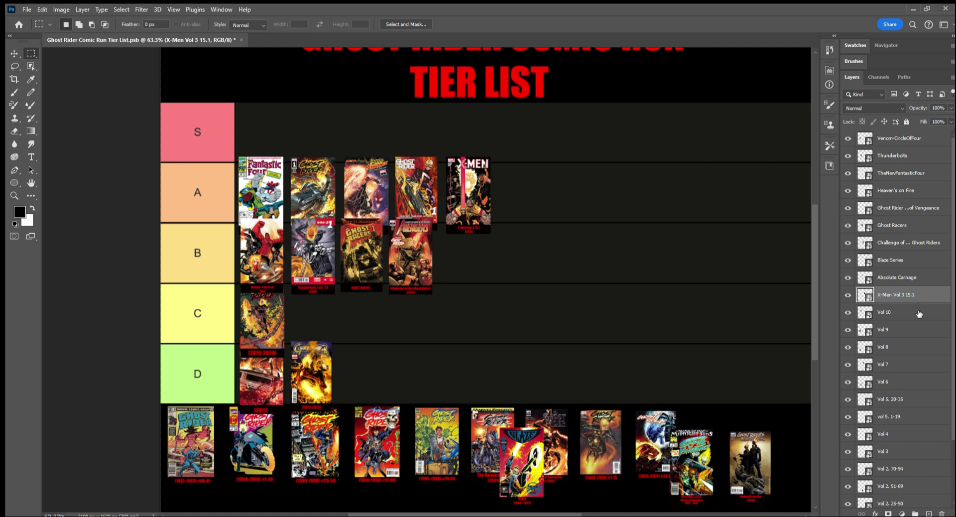
{"action": "left_click", "coordinate": [848, 398]}
{"action": "left_click", "coordinate": [847, 399]}
- Select the Vol 5. 20-35 layer and move its cover from the unranked covers into the empty part of the D tier row
{"action": "left_click", "coordinate": [883, 398]}
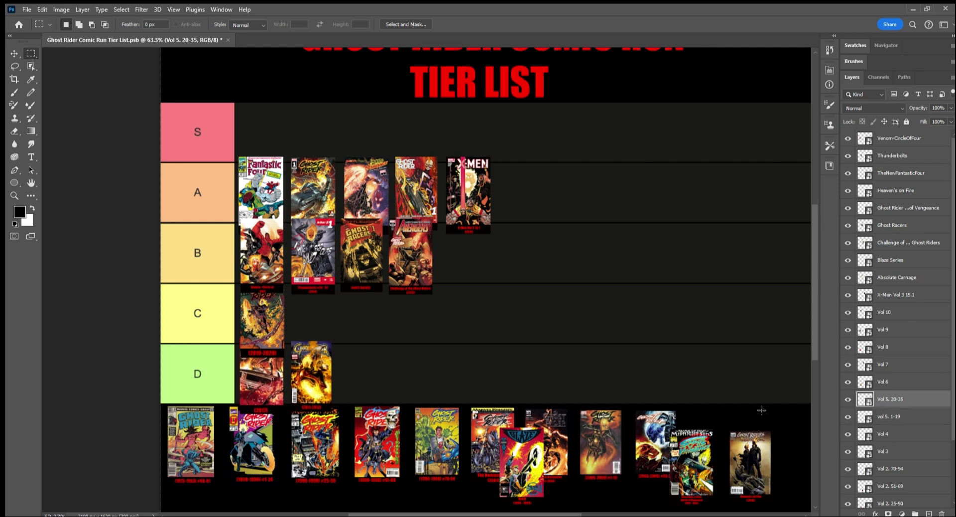
{"action": "left_click", "coordinate": [15, 196]}
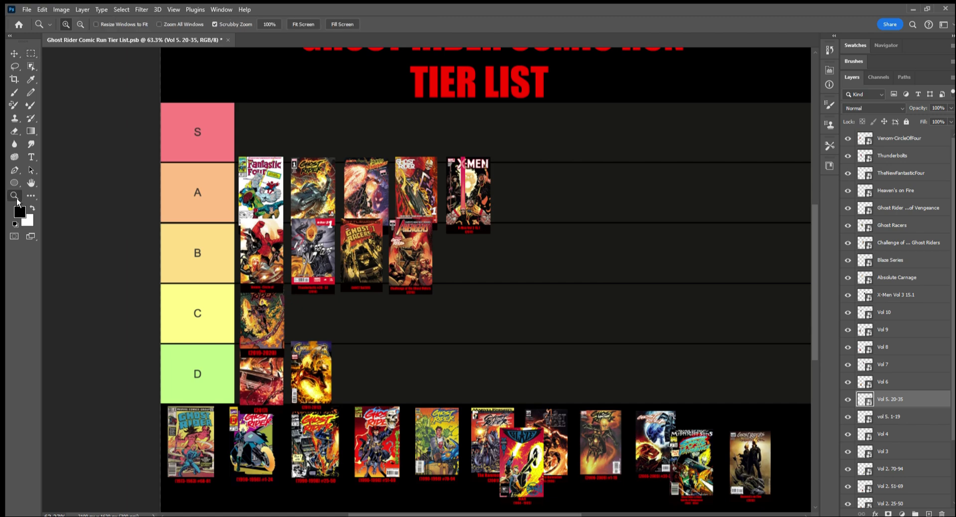
{"action": "left_click_drag", "start_coordinate": [661, 454], "coordinate": [672, 452]}
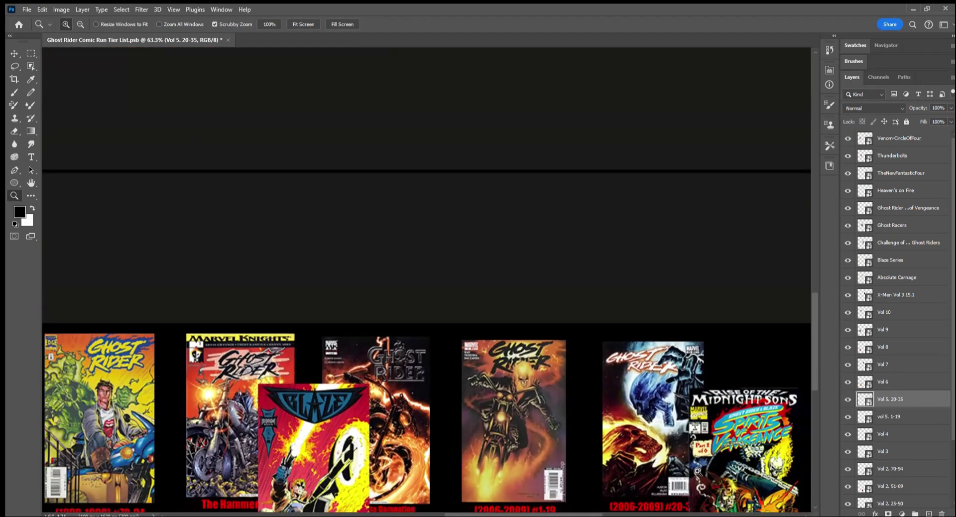
{"action": "scroll", "coordinate": [636, 360], "scroll_direction": "down", "scroll_amount": 2}
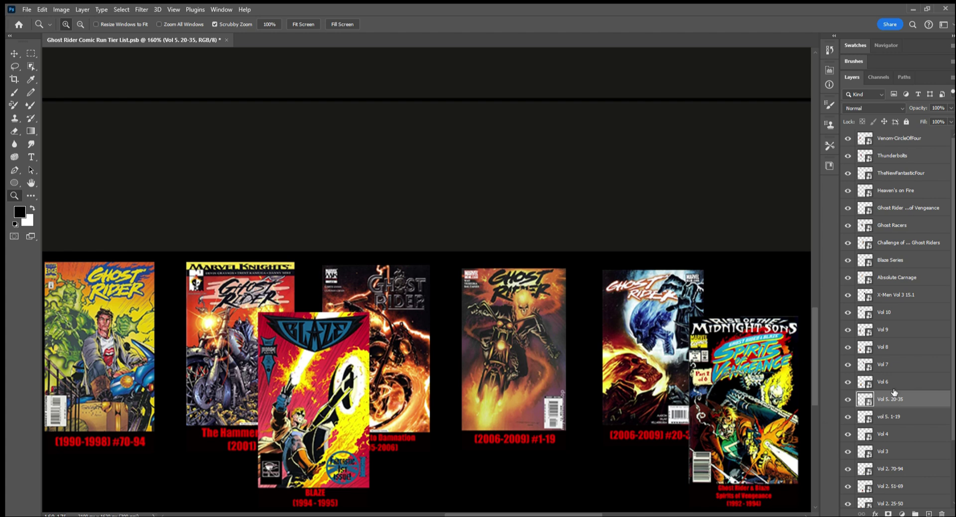
{"action": "left_click", "coordinate": [848, 399]}
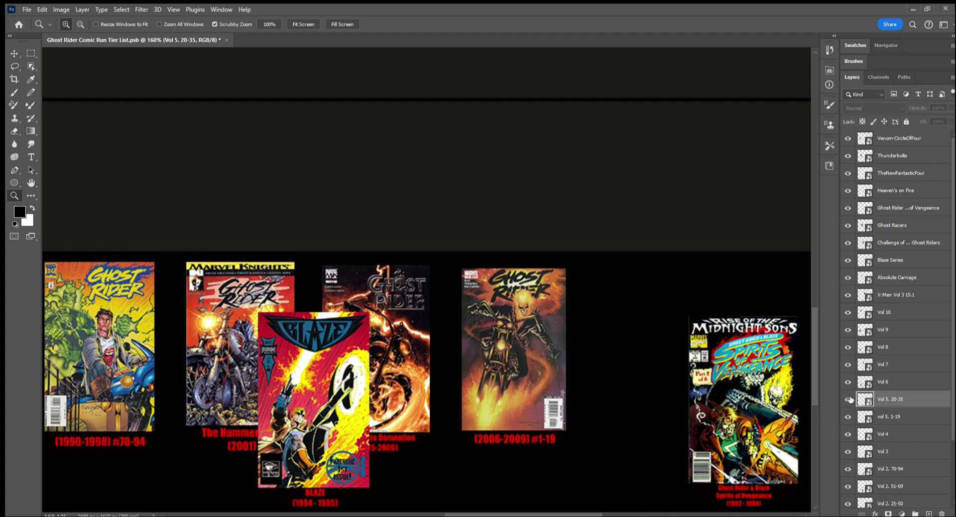
{"action": "left_click", "coordinate": [847, 398]}
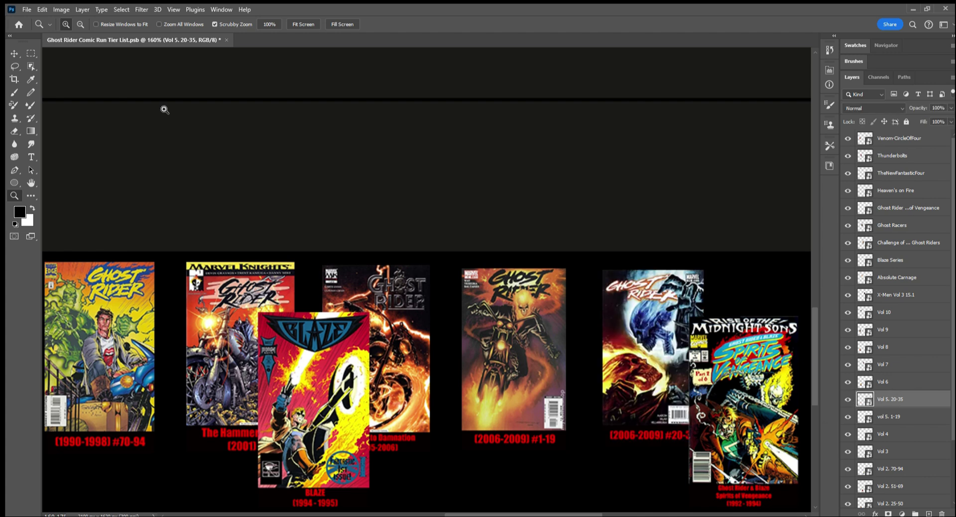
{"action": "left_click", "coordinate": [31, 54]}
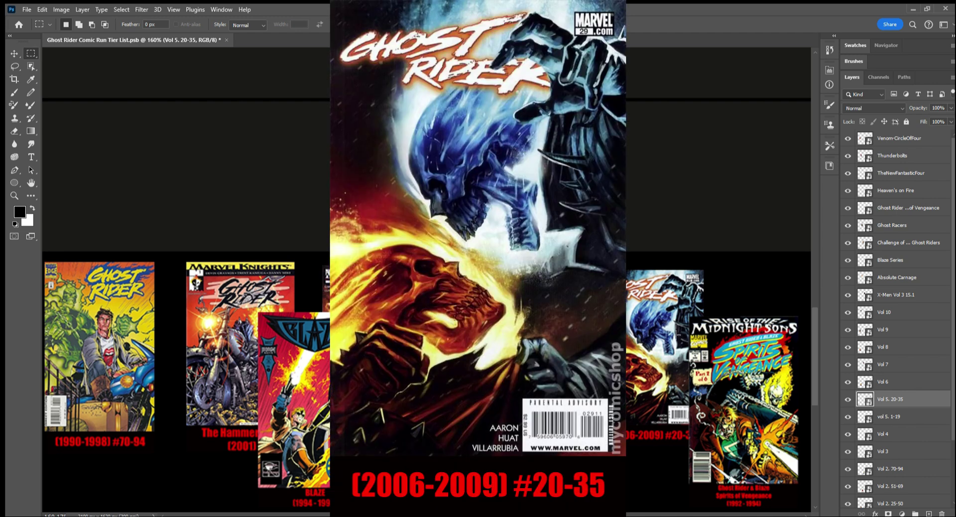
{"action": "key", "text": "ctrl+t"}
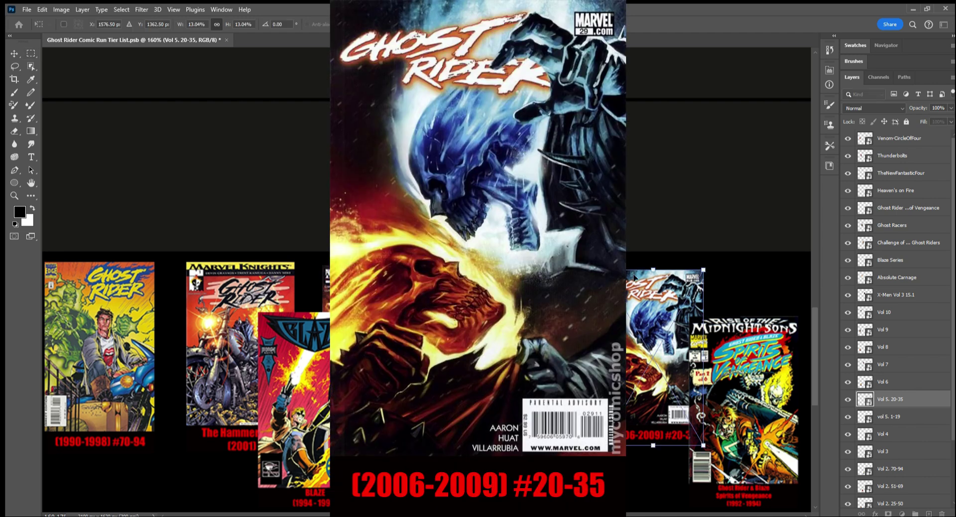
{"action": "left_click_drag", "start_coordinate": [667, 349], "coordinate": [348, 319]}
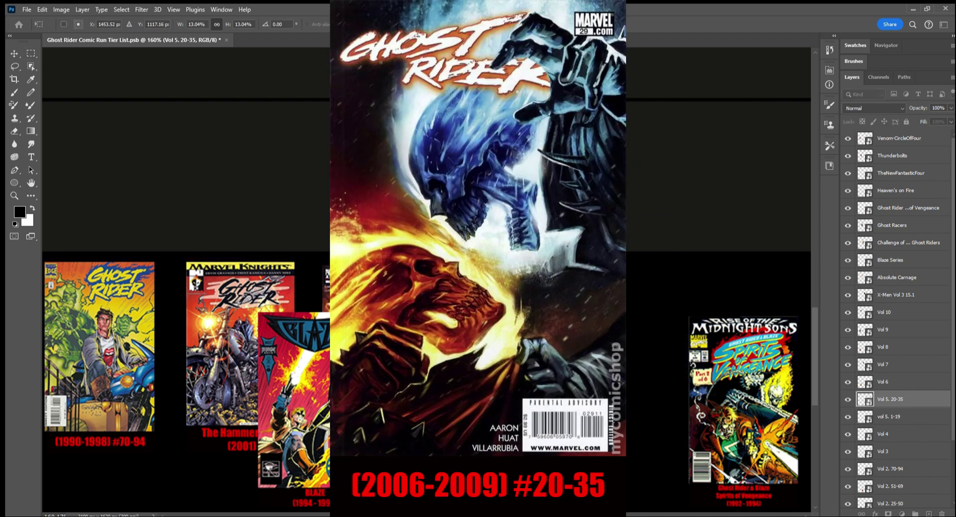
{"action": "key", "text": "Return"}
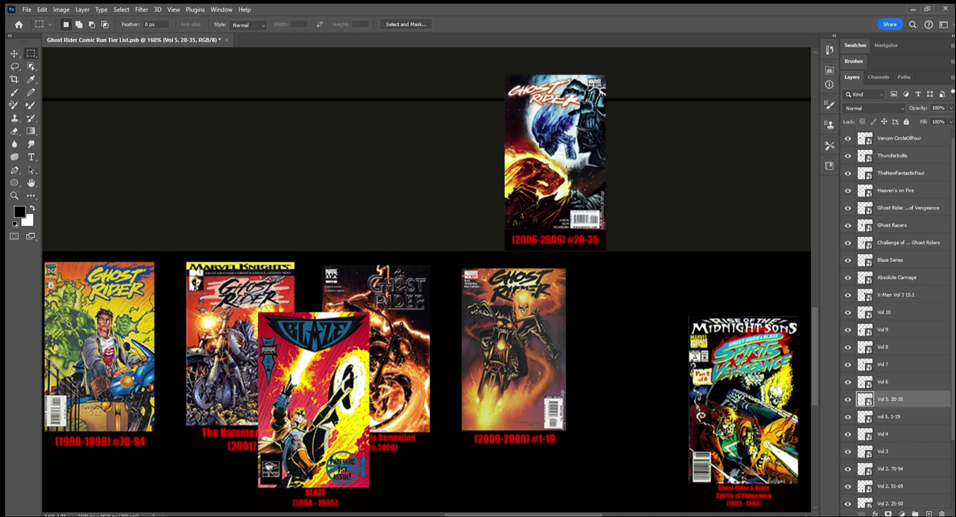
{"action": "key", "text": "z"}
{"action": "left_click_drag", "start_coordinate": [344, 178], "coordinate": [301, 189]}
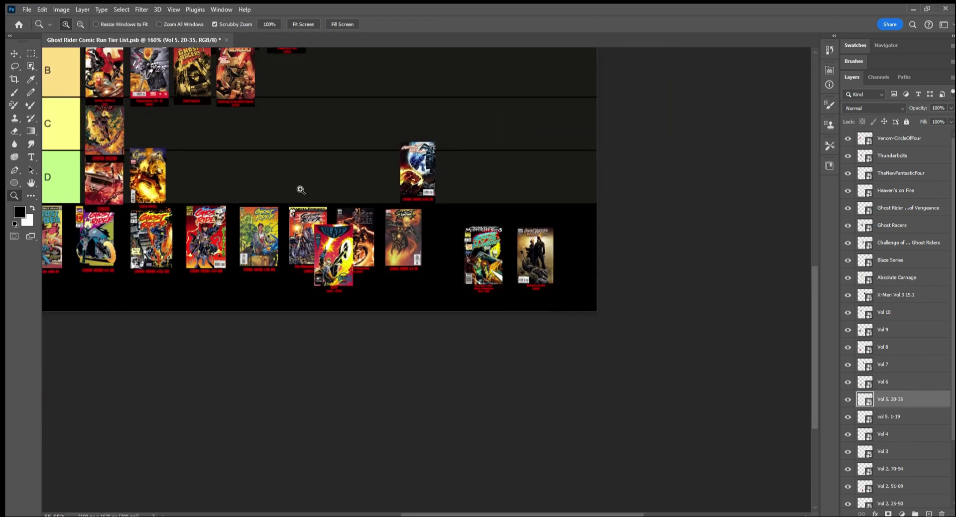
{"action": "scroll", "coordinate": [301, 189], "scroll_direction": "up", "scroll_amount": 5}
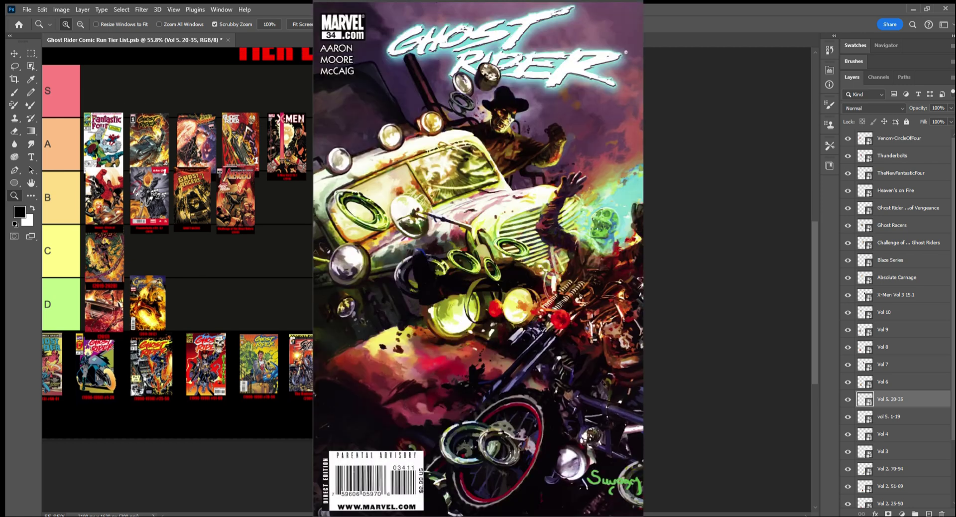
{"action": "scroll", "coordinate": [177, 243], "scroll_direction": "left", "scroll_amount": 5}
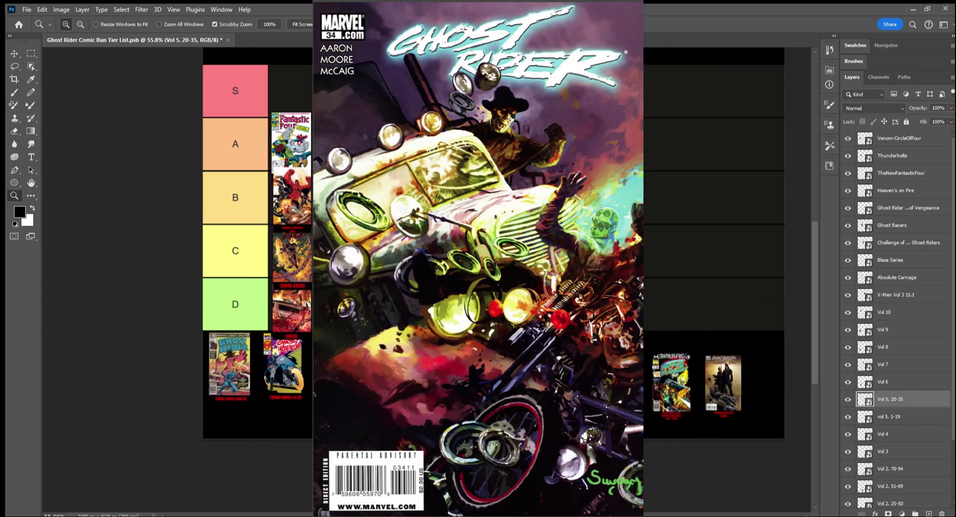
{"action": "scroll", "coordinate": [238, 278], "scroll_direction": "up", "scroll_amount": 2}
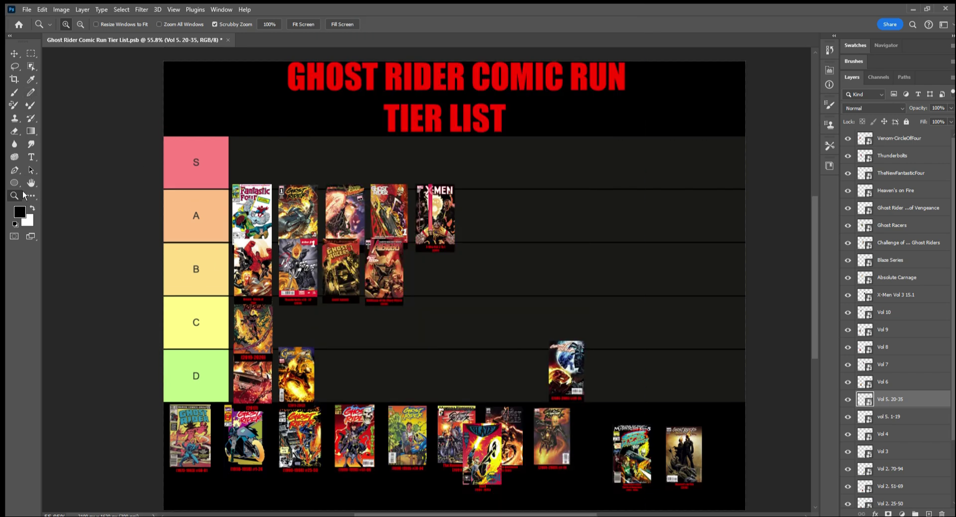
{"action": "left_click", "coordinate": [31, 54]}
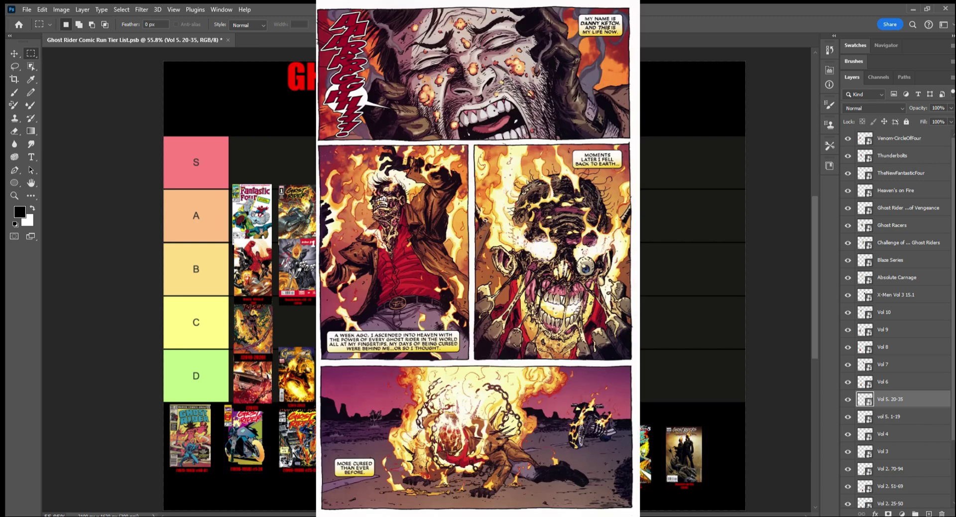
{"action": "key", "text": "ctrl+t"}
{"action": "left_click_drag", "start_coordinate": [387, 431], "coordinate": [301, 354]}
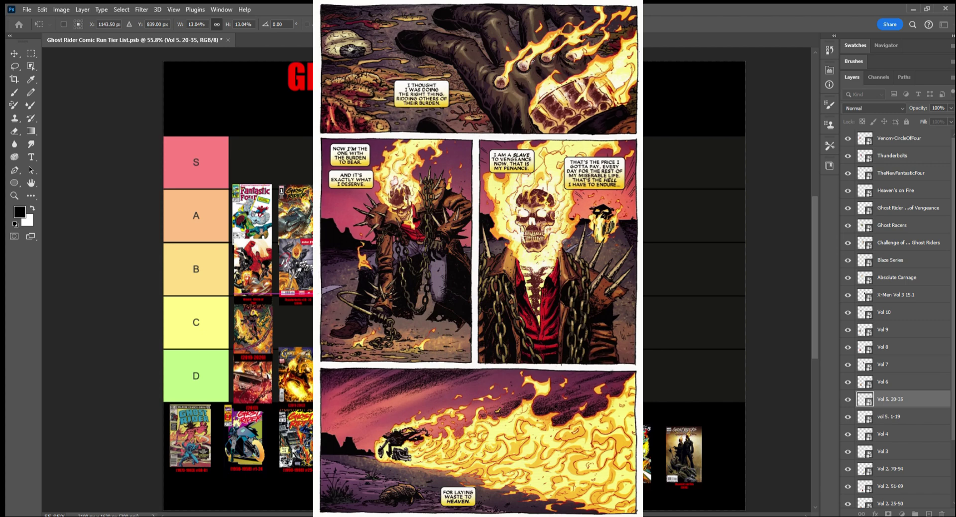
{"action": "left_click_drag", "start_coordinate": [300, 354], "coordinate": [303, 357]}
{"action": "left_click_drag", "start_coordinate": [482, 291], "coordinate": [253, 156]}
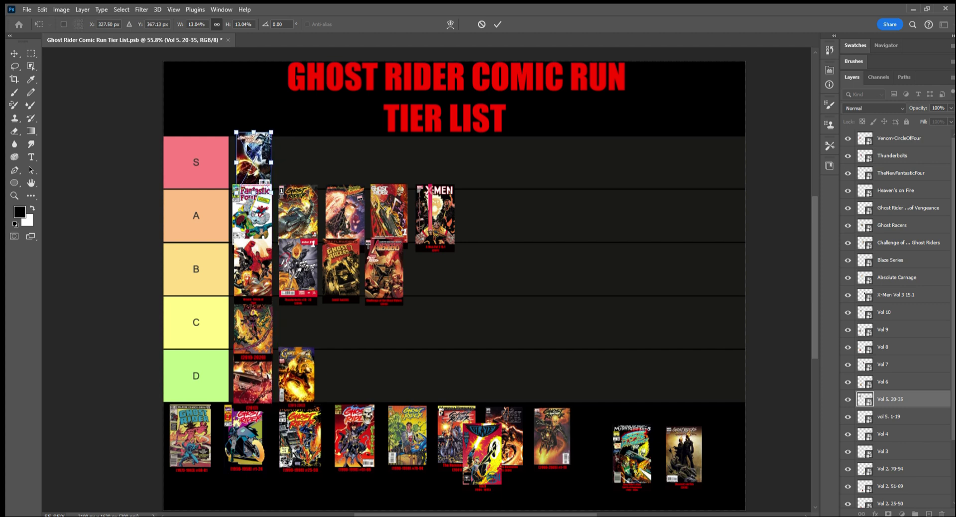
{"action": "key", "text": "m"}
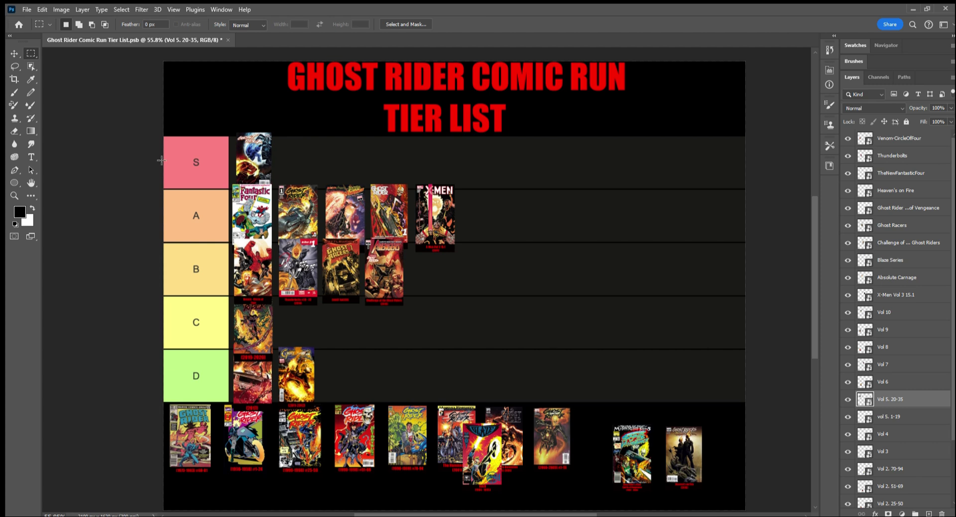
- Examine the Vol 5. 20-35 cover up close in the first slot of the S tier row
{"action": "left_click", "coordinate": [14, 197]}
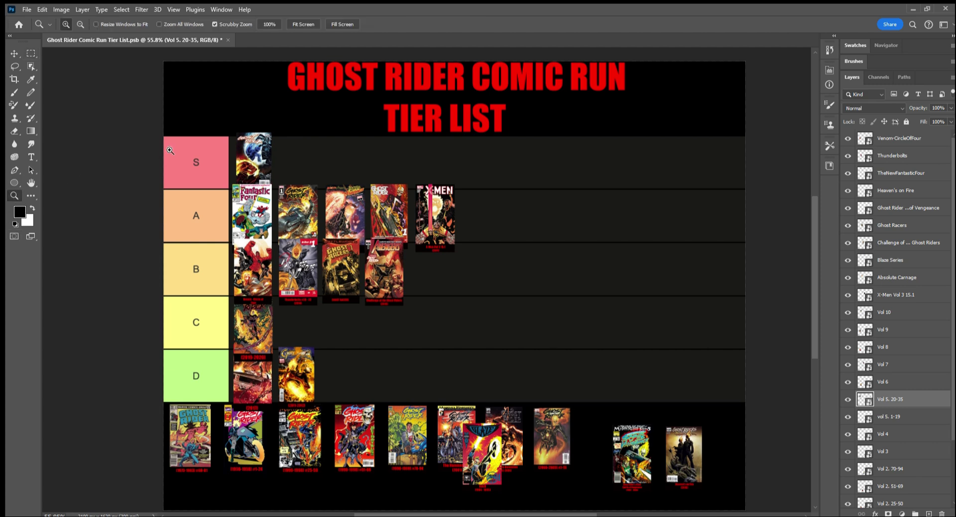
{"action": "left_click_drag", "start_coordinate": [247, 163], "coordinate": [434, 239]}
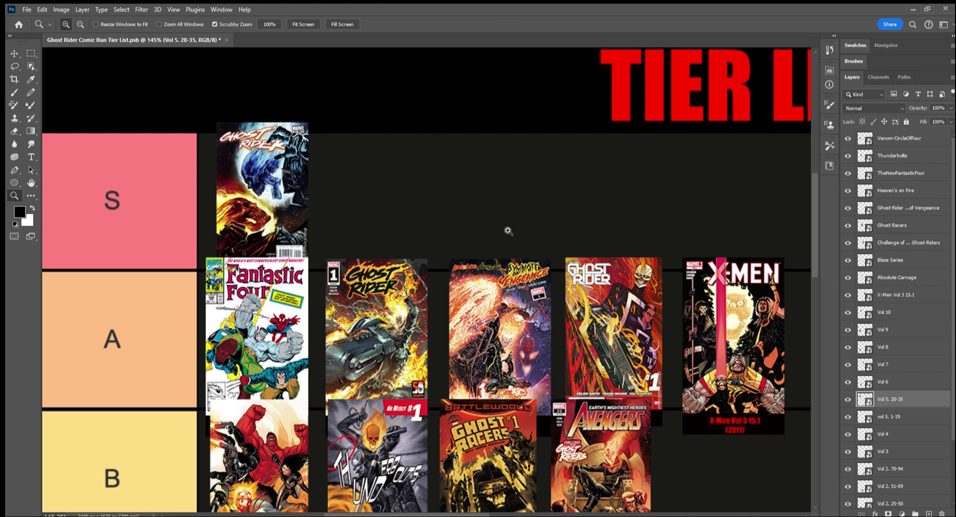
{"action": "left_click_drag", "start_coordinate": [505, 228], "coordinate": [474, 241]}
{"action": "scroll", "coordinate": [483, 239], "scroll_direction": "down", "scroll_amount": 5}
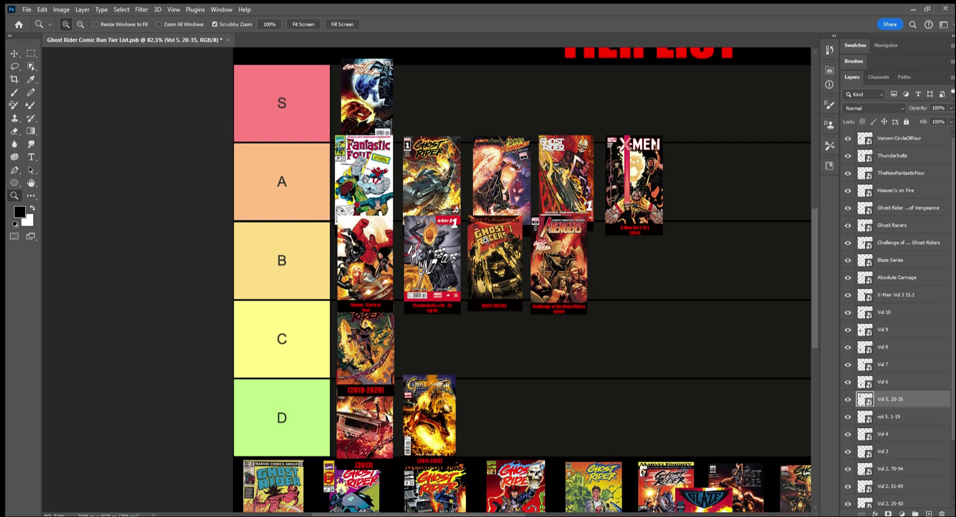
- Examine the Heaven's on Fire (2010) cover up close among the unranked covers and compare it with the tier rows
{"action": "scroll", "coordinate": [459, 417], "scroll_direction": "right", "scroll_amount": 10}
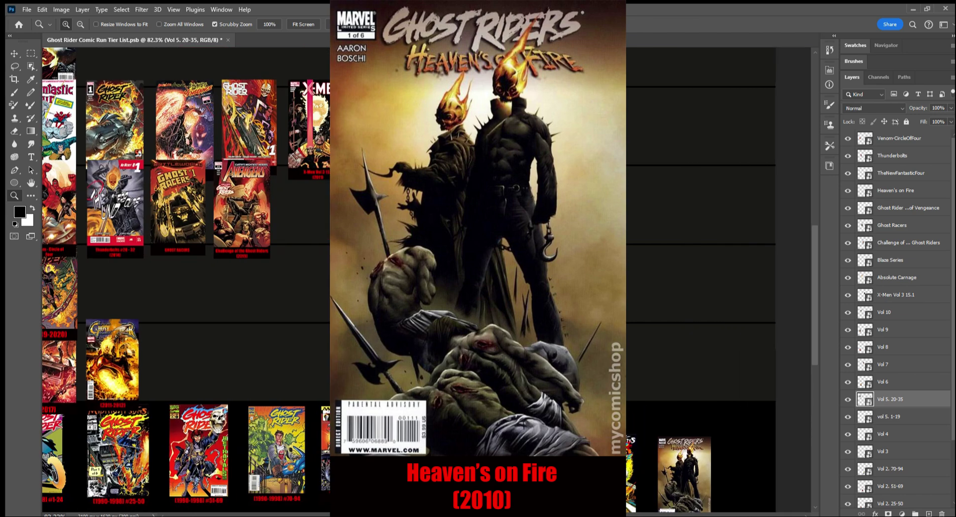
{"action": "scroll", "coordinate": [459, 417], "scroll_direction": "down", "scroll_amount": 3}
{"action": "scroll", "coordinate": [423, 279], "scroll_direction": "up", "scroll_amount": 5}
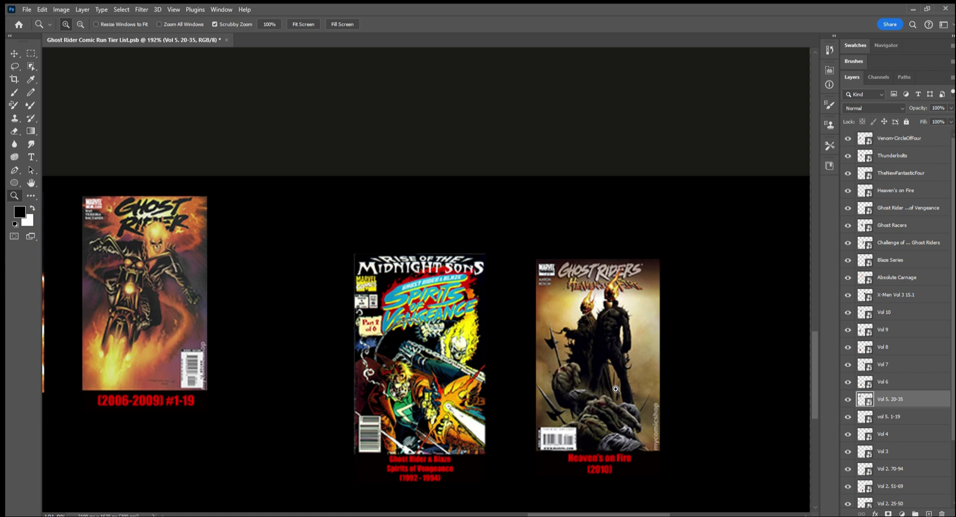
{"action": "left_click_drag", "start_coordinate": [437, 132], "coordinate": [288, 160]}
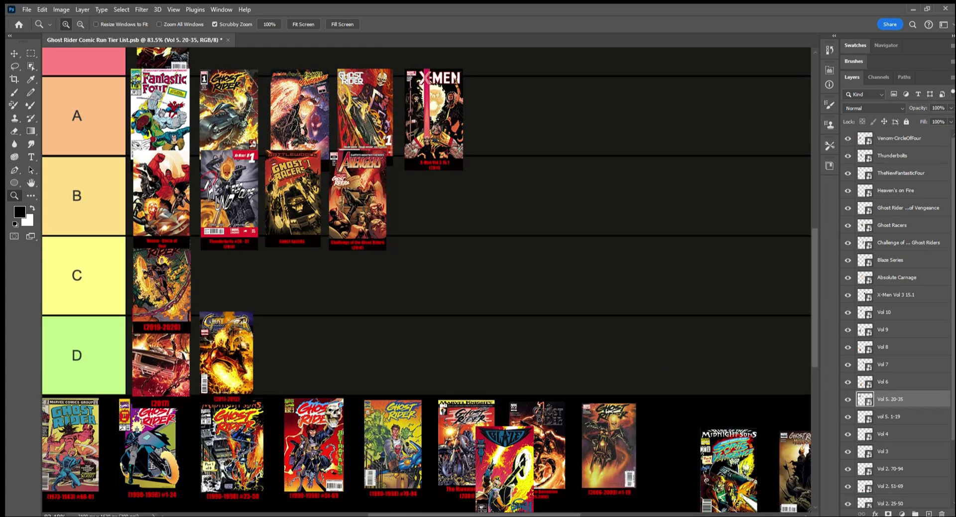
{"action": "scroll", "coordinate": [537, 492], "scroll_direction": "right", "scroll_amount": 5}
{"action": "left_click_drag", "start_coordinate": [513, 386], "coordinate": [594, 384]}
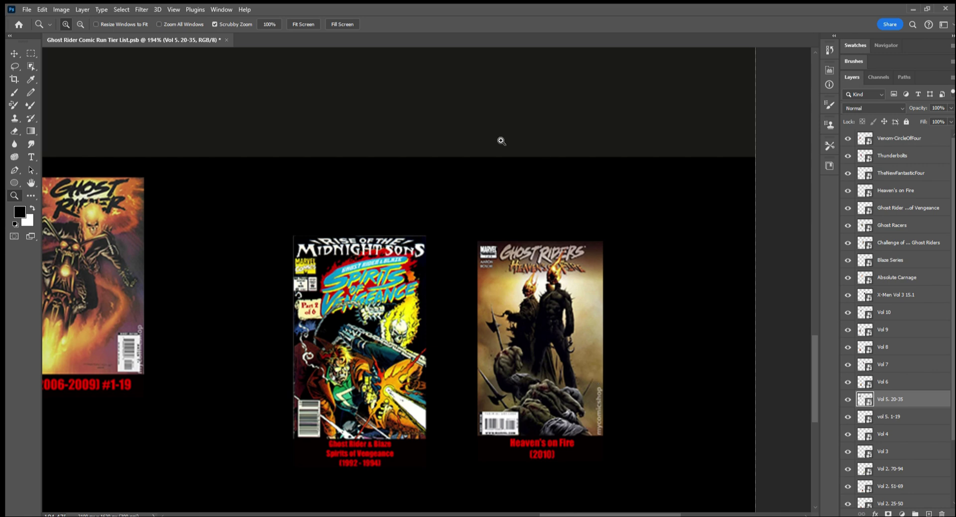
{"action": "left_click_drag", "start_coordinate": [331, 160], "coordinate": [294, 177]}
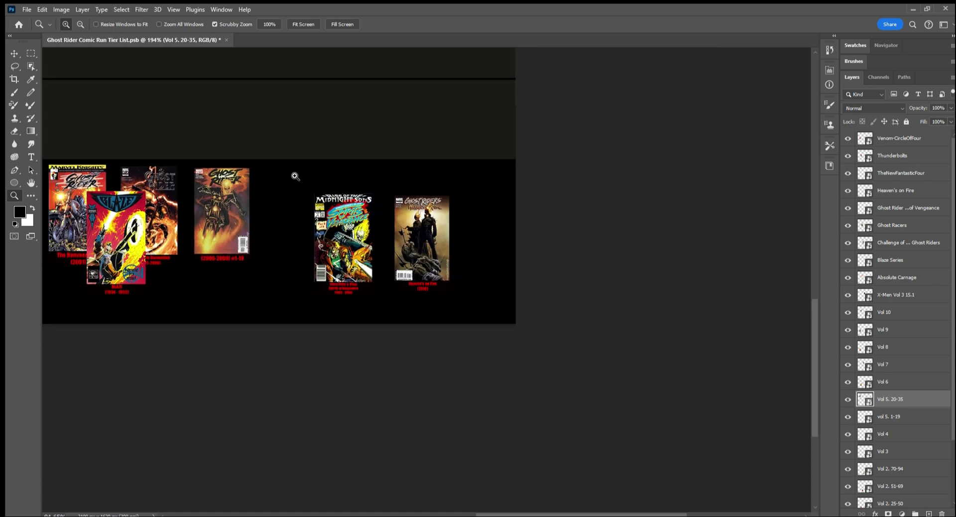
{"action": "scroll", "coordinate": [119, 194], "scroll_direction": "up", "scroll_amount": 5}
{"action": "scroll", "coordinate": [120, 194], "scroll_direction": "up", "scroll_amount": 2}
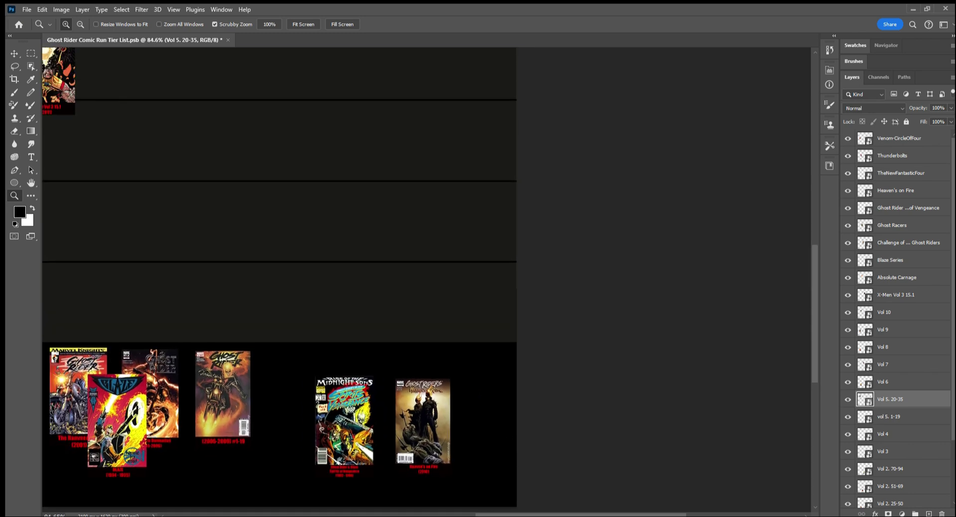
{"action": "left_click_drag", "start_coordinate": [513, 514], "coordinate": [427, 515]}
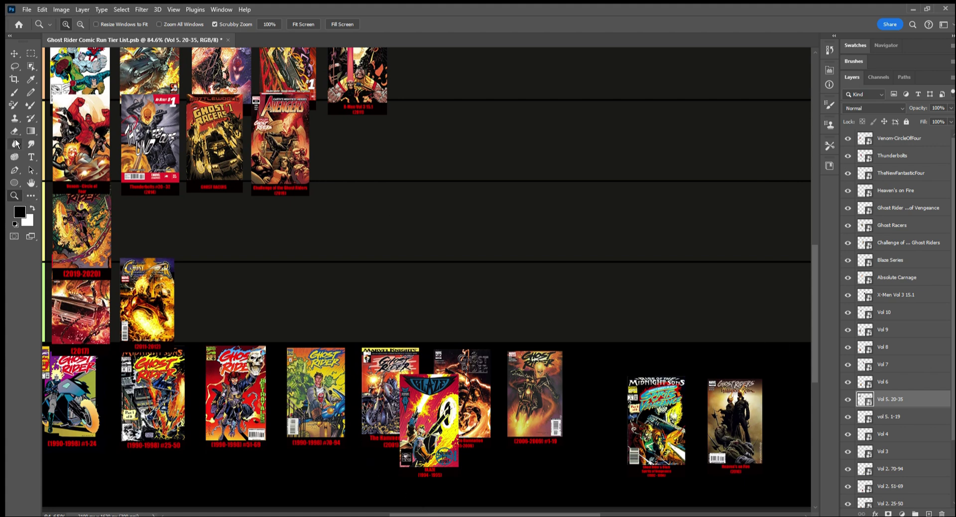
- Select the Heaven's on Fire layer and move its cover into the second slot of the C tier row
{"action": "left_click", "coordinate": [31, 53]}
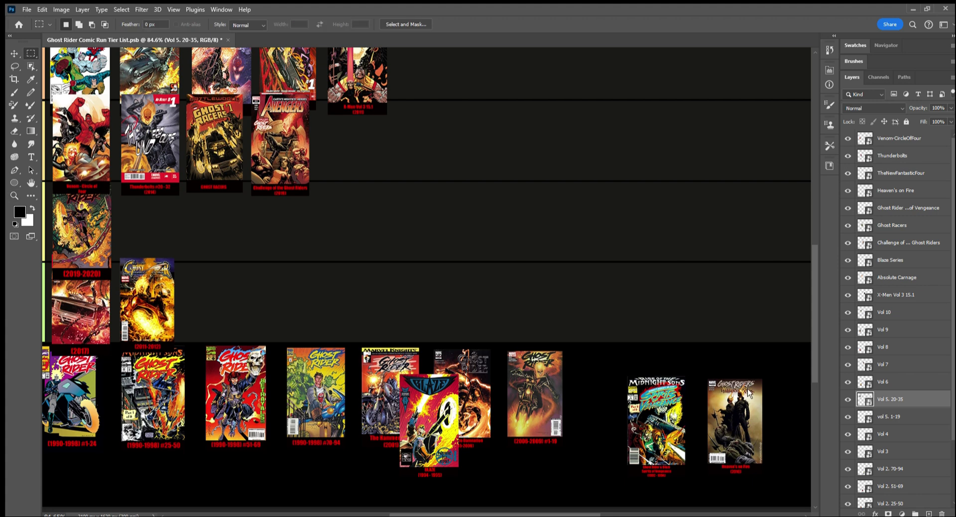
{"action": "key", "text": "ctrl+t"}
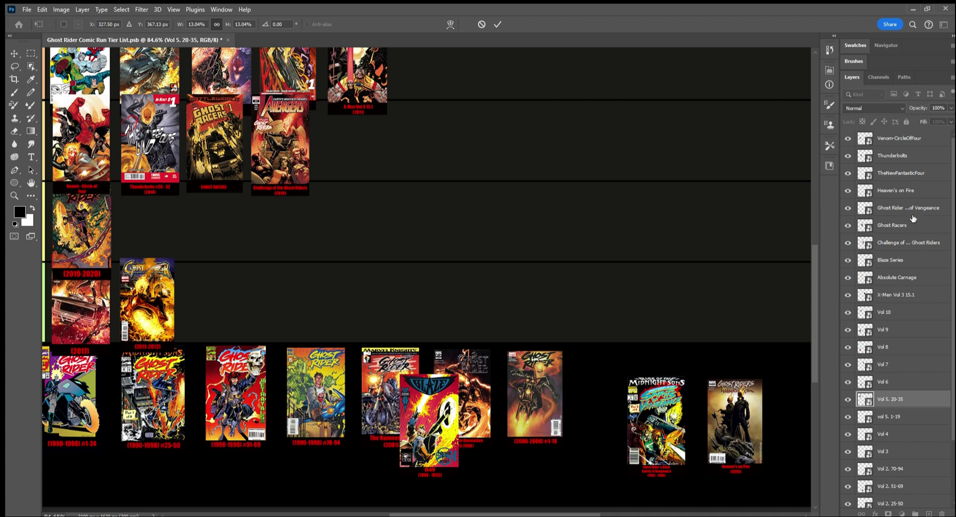
{"action": "left_click", "coordinate": [906, 192]}
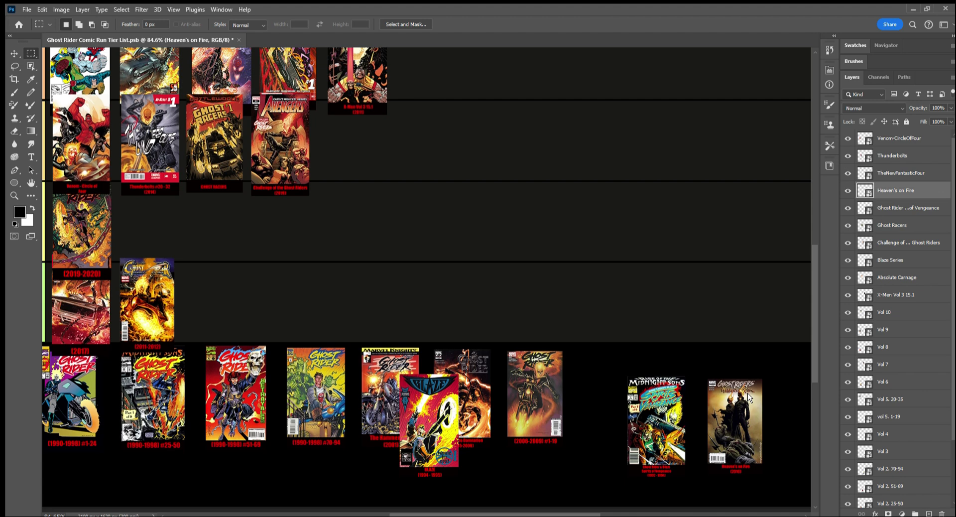
{"action": "key", "text": "ctrl+t"}
{"action": "scroll", "coordinate": [445, 311], "scroll_direction": "up", "scroll_amount": 1}
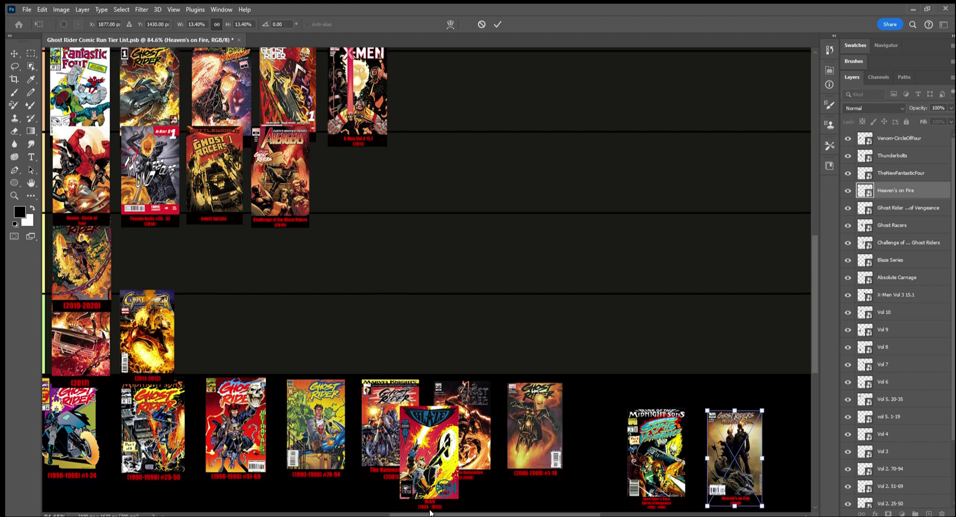
{"action": "left_click_drag", "start_coordinate": [479, 513], "coordinate": [451, 514]}
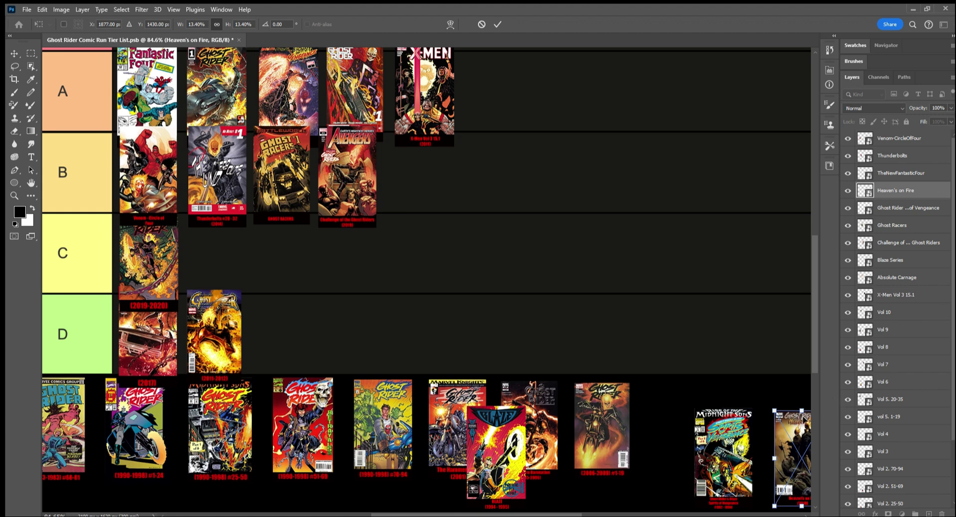
{"action": "left_click_drag", "start_coordinate": [794, 434], "coordinate": [203, 238]}
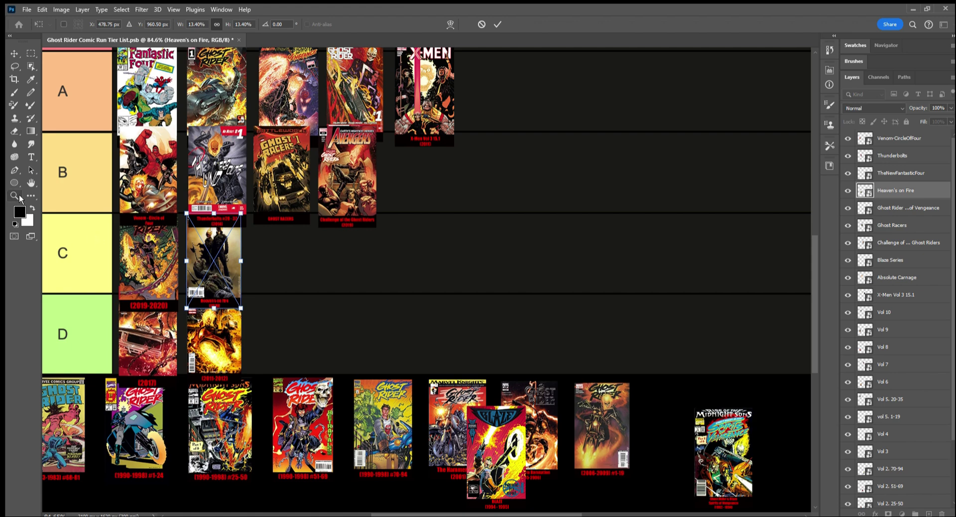
{"action": "left_click", "coordinate": [20, 198]}
{"action": "left_click_drag", "start_coordinate": [165, 244], "coordinate": [175, 263]}
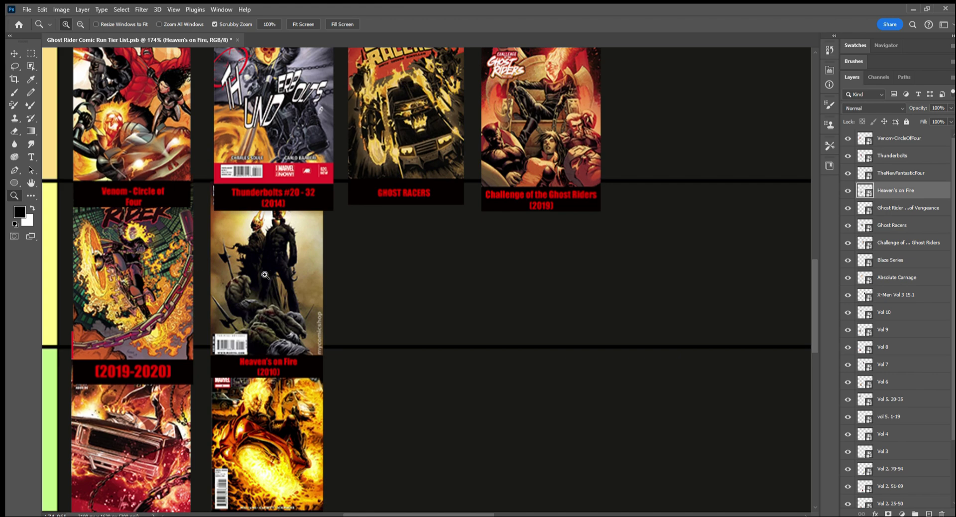
{"action": "left_click_drag", "start_coordinate": [409, 279], "coordinate": [374, 293]}
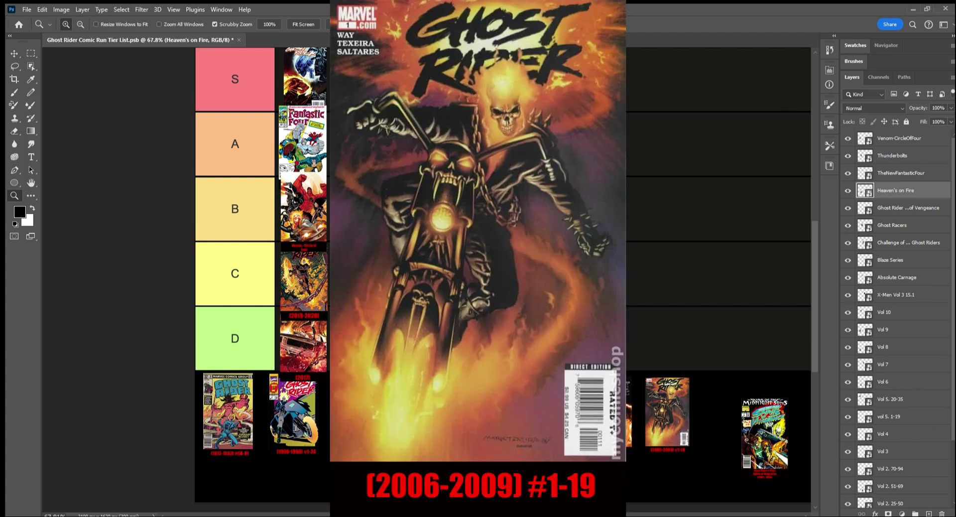
- Select the vol 5. 1-19 layer and inspect its (2006-2009) #1-19 cover up close among the unranked covers
{"action": "left_click_drag", "start_coordinate": [587, 383], "coordinate": [626, 383]}
{"action": "scroll", "coordinate": [626, 383], "scroll_direction": "down", "scroll_amount": 2}
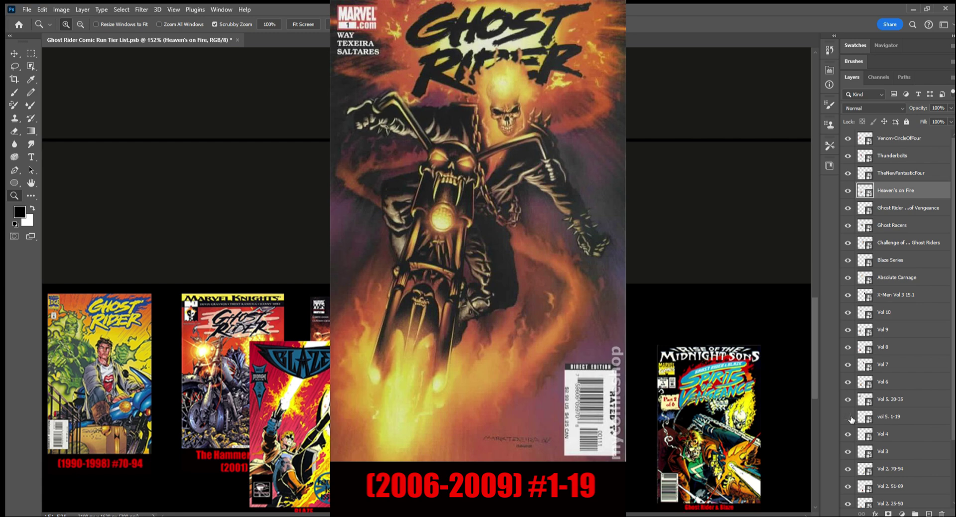
{"action": "left_click", "coordinate": [887, 418]}
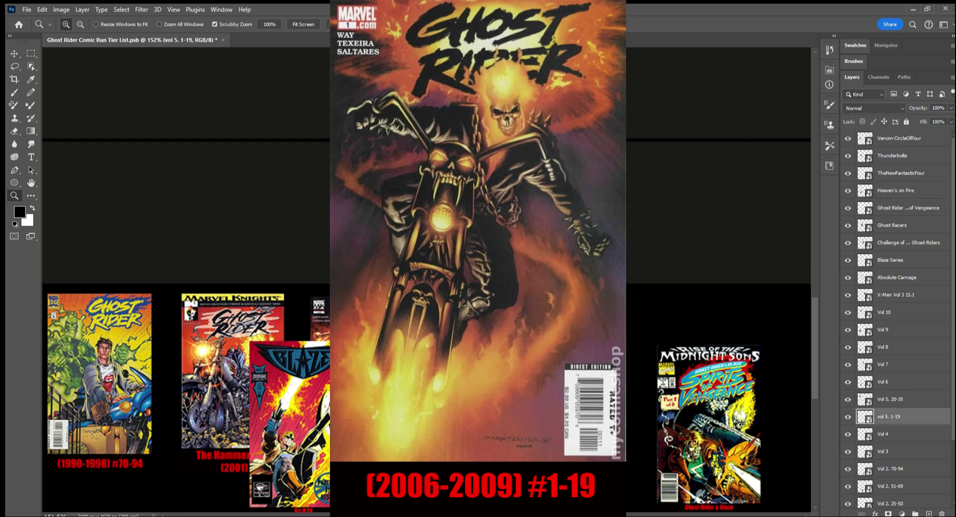
{"action": "scroll", "coordinate": [373, 198], "scroll_direction": "down", "scroll_amount": 3}
{"action": "scroll", "coordinate": [373, 198], "scroll_direction": "up", "scroll_amount": 2}
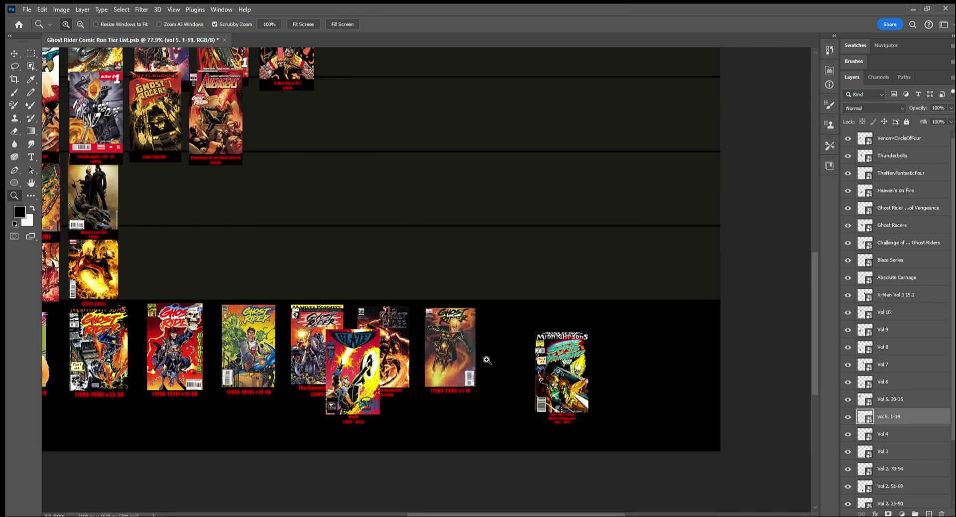
{"action": "scroll", "coordinate": [486, 358], "scroll_direction": "up", "scroll_amount": 3}
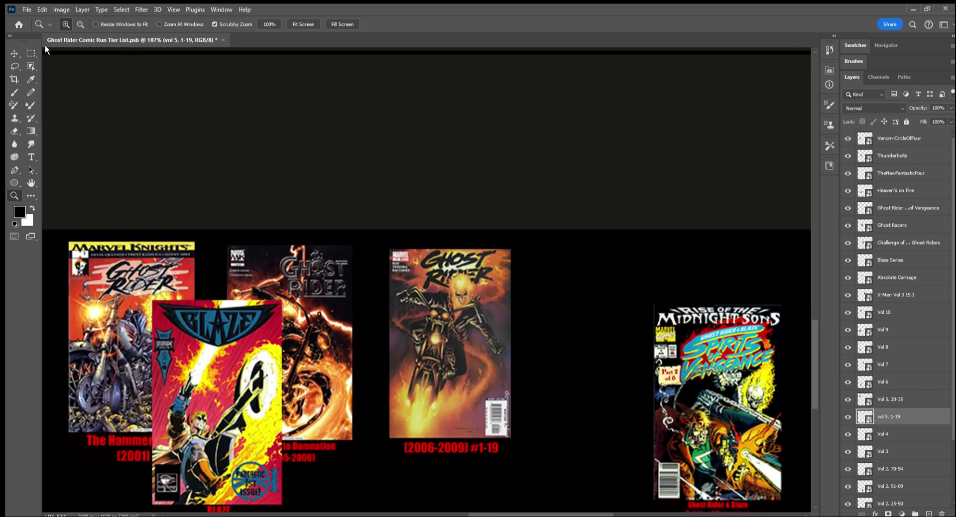
- Move the vol 5. 1-19 cover from the unranked covers into the empty part of the B tier row
{"action": "left_click", "coordinate": [33, 54]}
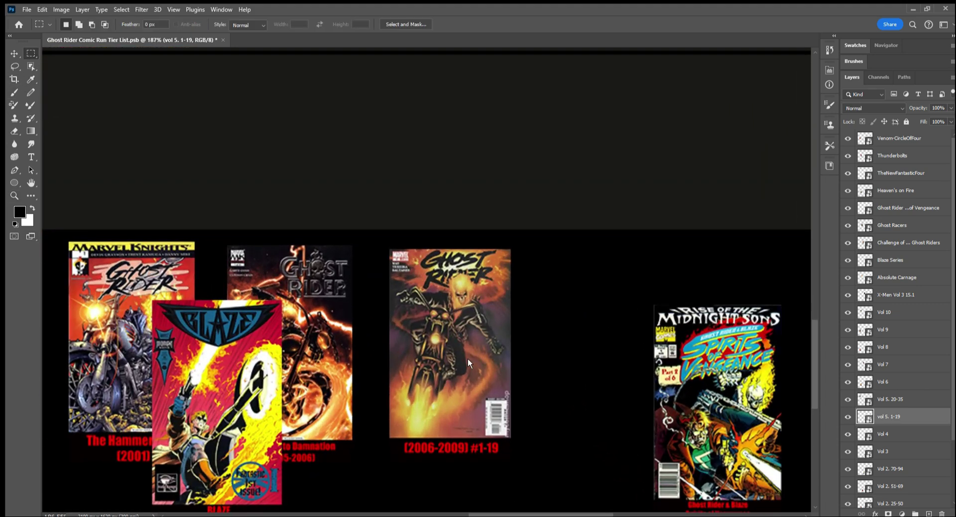
{"action": "left_click", "coordinate": [14, 195]}
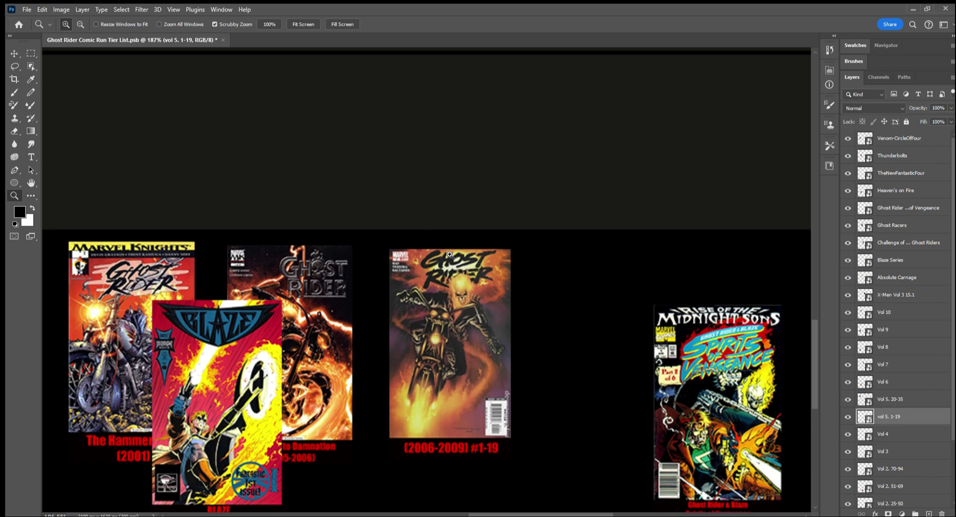
{"action": "scroll", "coordinate": [427, 269], "scroll_direction": "down", "scroll_amount": 2}
{"action": "scroll", "coordinate": [426, 269], "scroll_direction": "down", "scroll_amount": 4}
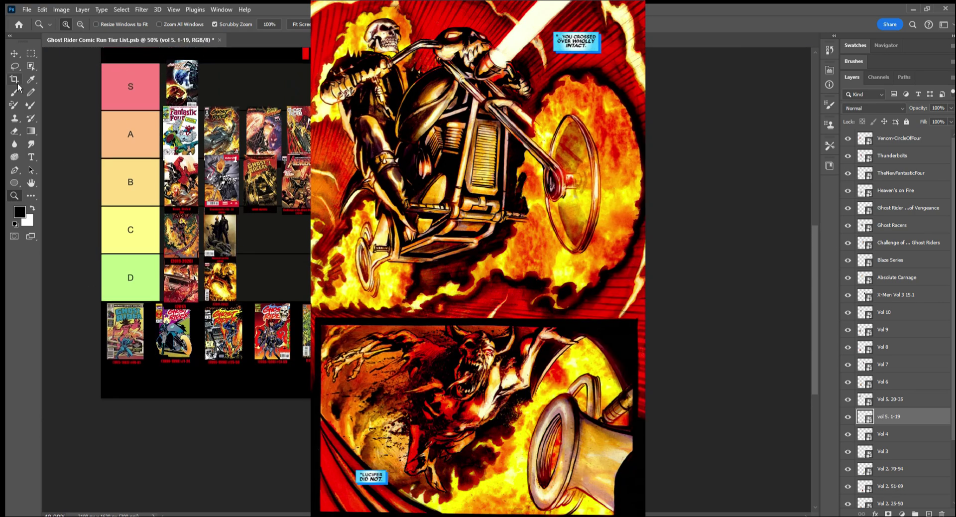
{"action": "left_click", "coordinate": [31, 53]}
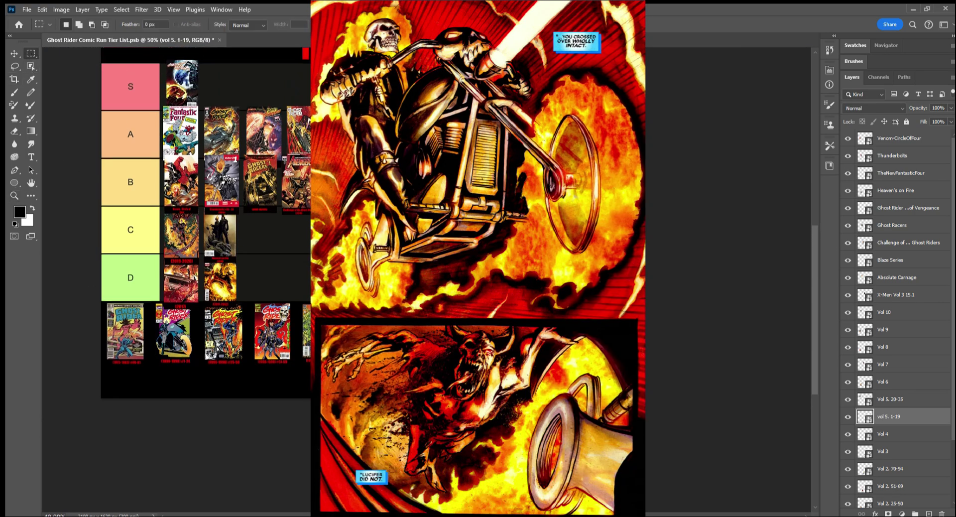
{"action": "key", "text": "ctrl+t"}
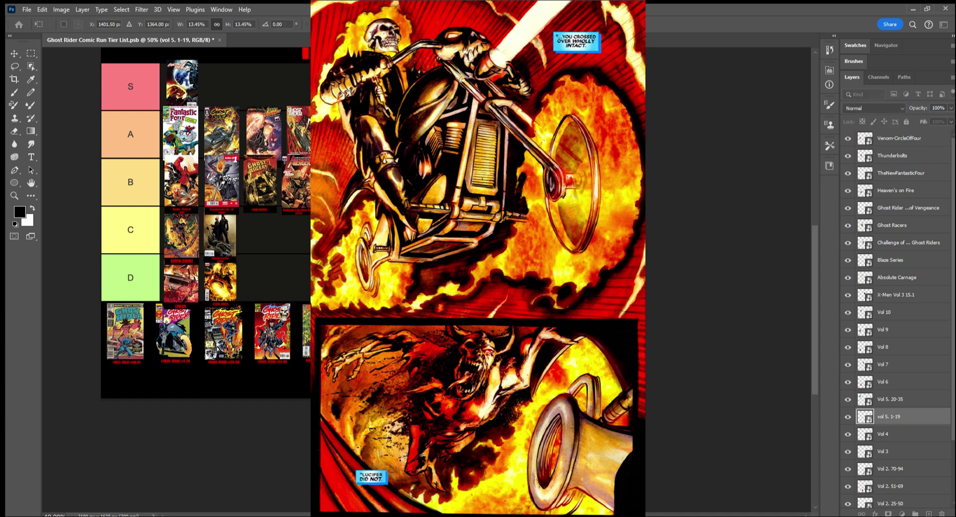
{"action": "left_click_drag", "start_coordinate": [450, 387], "coordinate": [446, 273]}
{"action": "left_click_drag", "start_coordinate": [432, 213], "coordinate": [406, 189]}
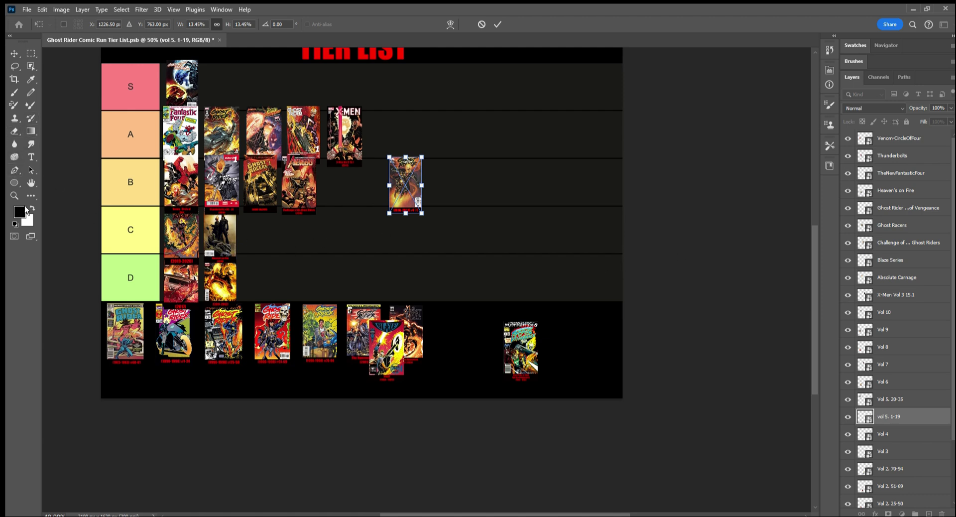
{"action": "left_click", "coordinate": [31, 53]}
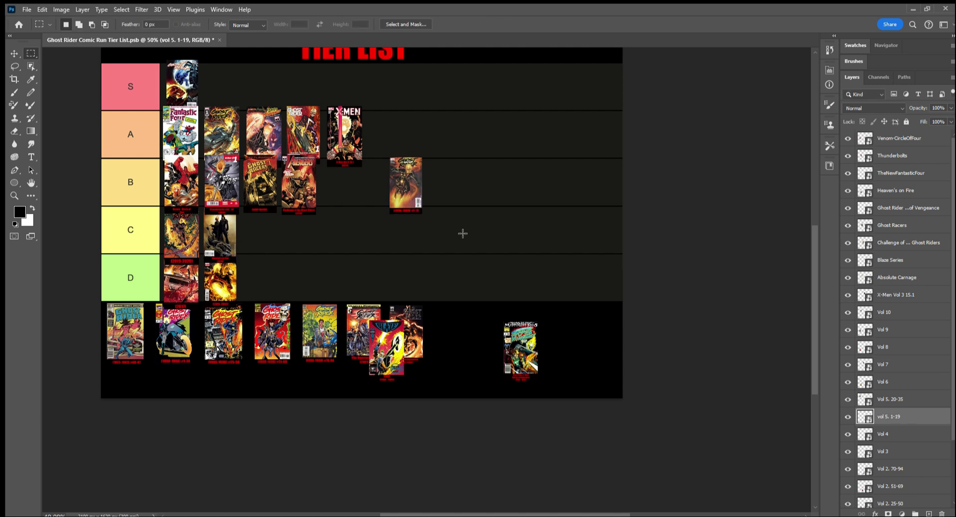
- Shift the vol 5. 1-19 cover within the B tier row into its fifth slot, beneath the X-Men cover
{"action": "key", "text": "ctrl+t"}
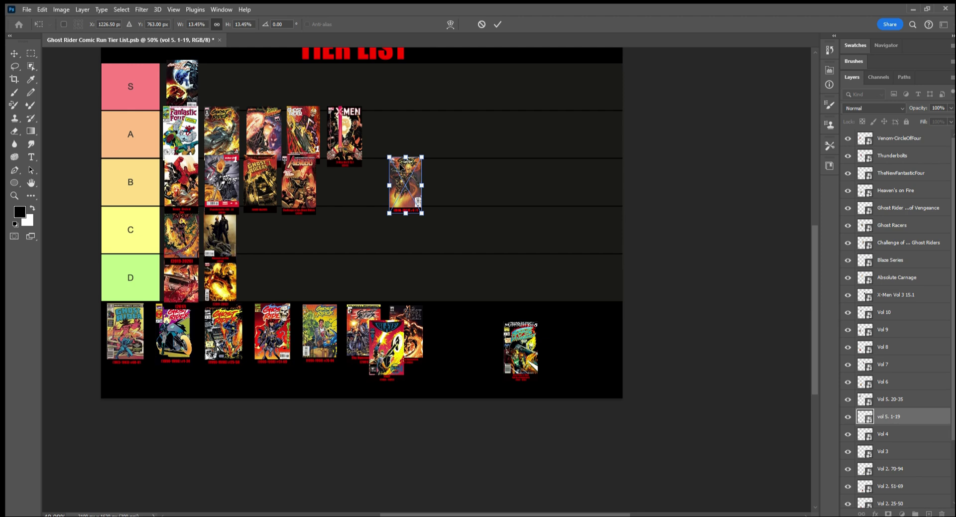
{"action": "left_click_drag", "start_coordinate": [406, 178], "coordinate": [337, 180]}
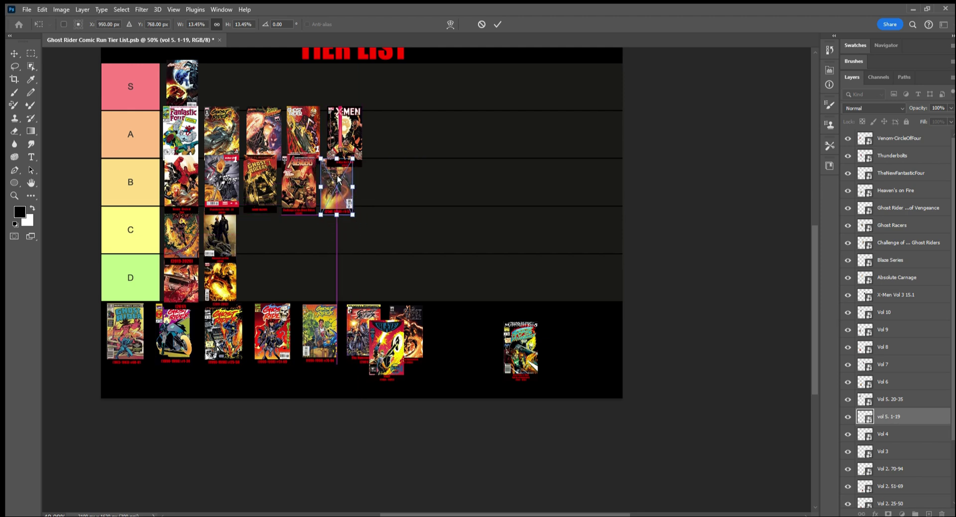
{"action": "left_click_drag", "start_coordinate": [337, 178], "coordinate": [343, 180]}
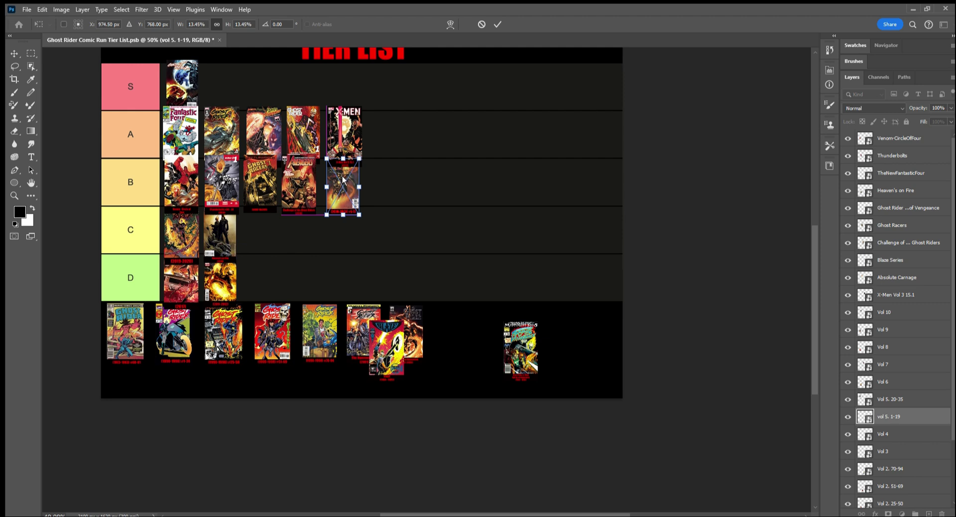
{"action": "key", "text": "Return"}
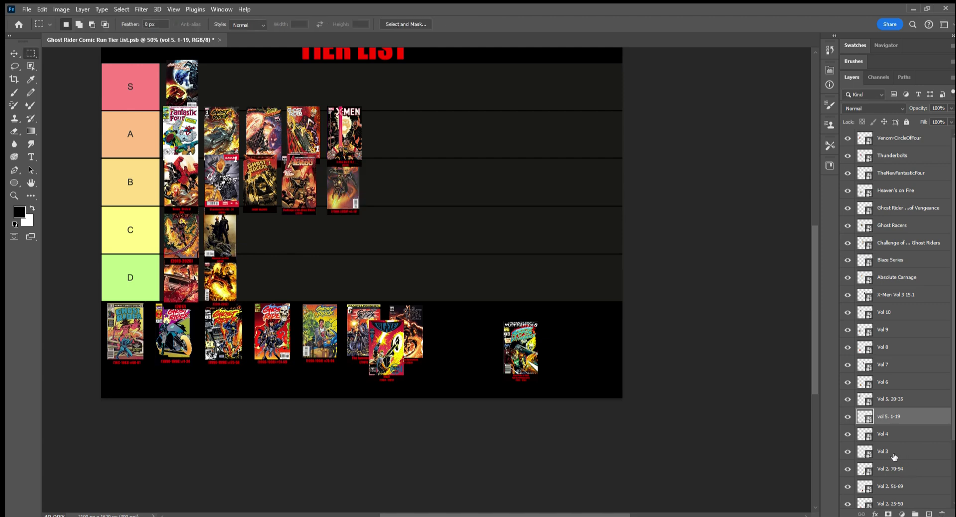
- Locate the Vol 4 cover by toggling its layer's visibility and inspect The Road to Damnation (2005-2006) up close
{"action": "left_click", "coordinate": [848, 434]}
{"action": "left_click", "coordinate": [849, 433]}
{"action": "left_click", "coordinate": [14, 196]}
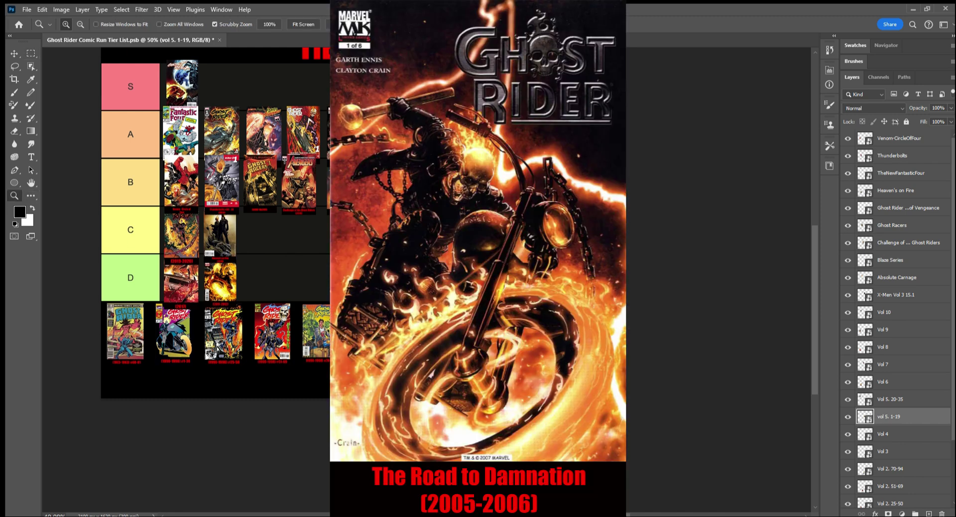
{"action": "left_click", "coordinate": [427, 327]}
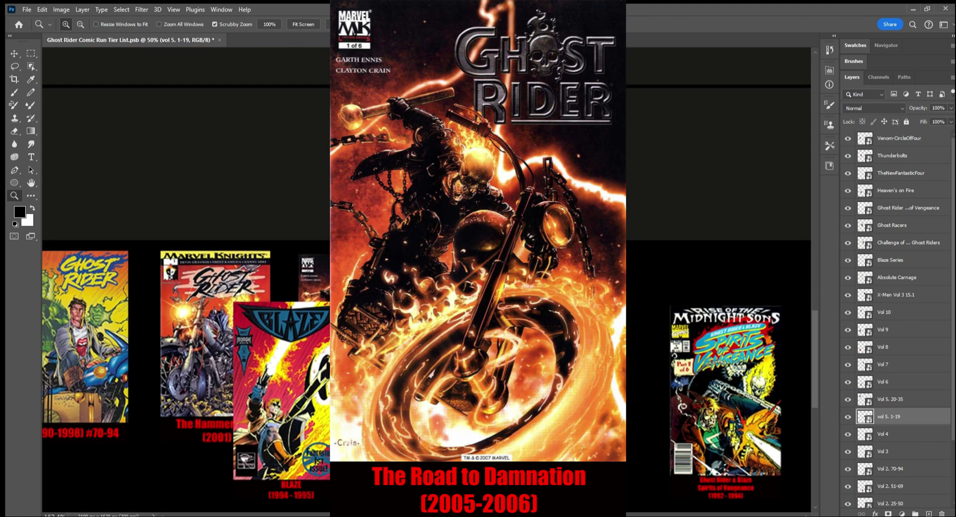
- Select the Vol 4 layer and move The Road to Damnation cover from the unranked covers into the empty part of the D tier row
{"action": "left_click_drag", "start_coordinate": [426, 327], "coordinate": [426, 327]}
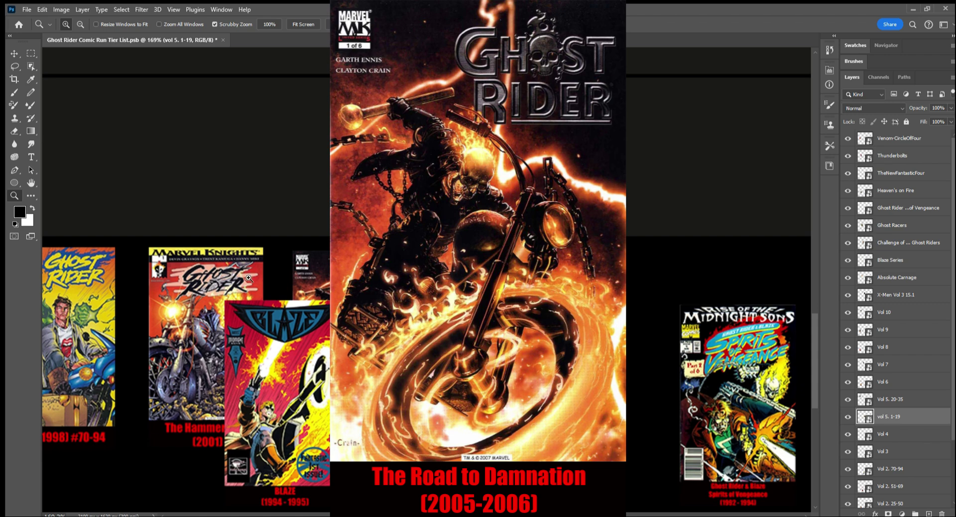
{"action": "left_click", "coordinate": [31, 53]}
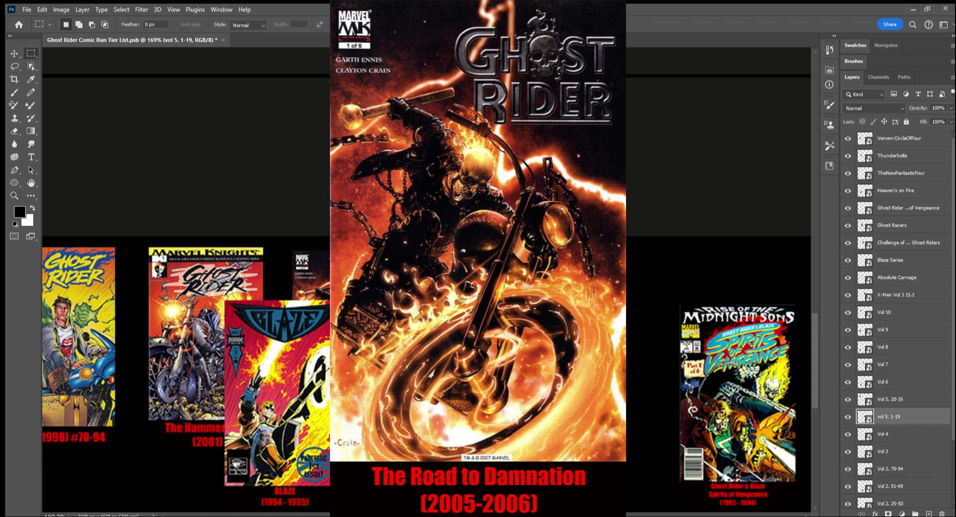
{"action": "left_click", "coordinate": [912, 434]}
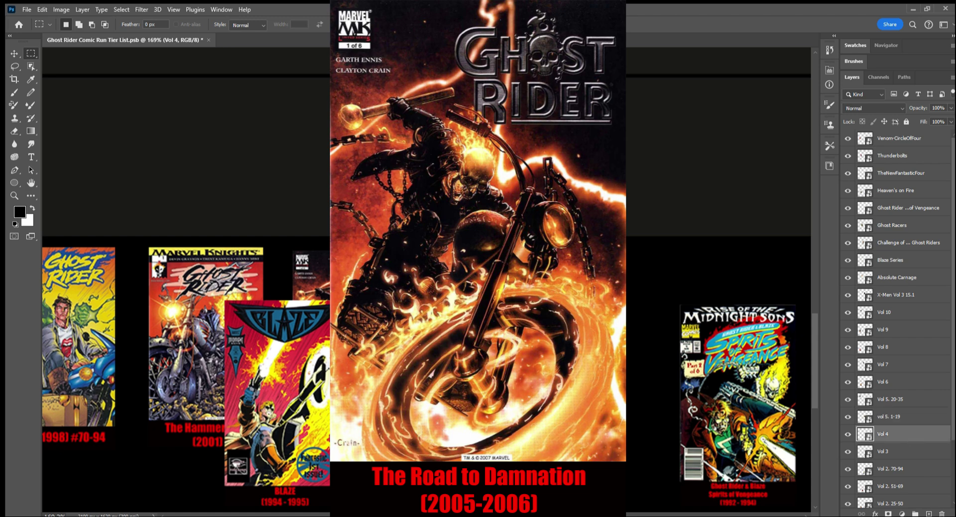
{"action": "key", "text": "ctrl+t"}
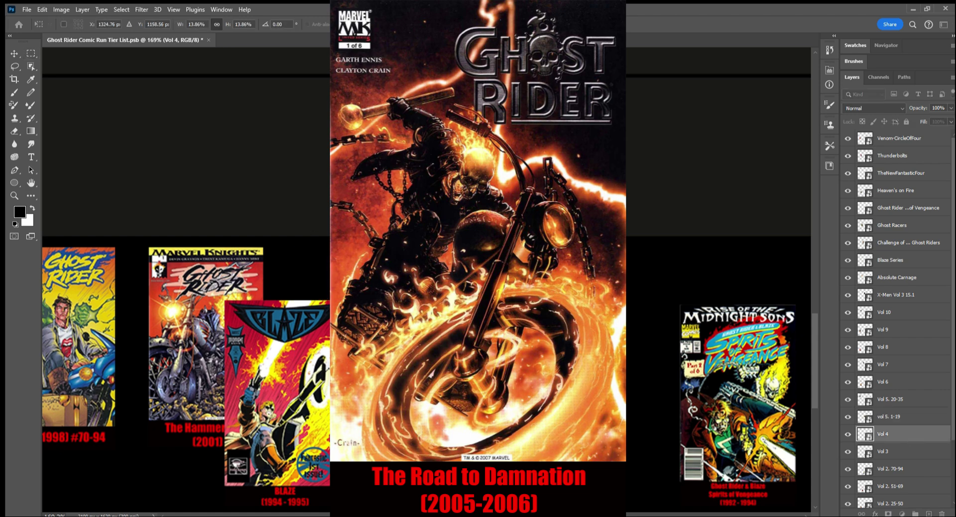
{"action": "left_click", "coordinate": [15, 197]}
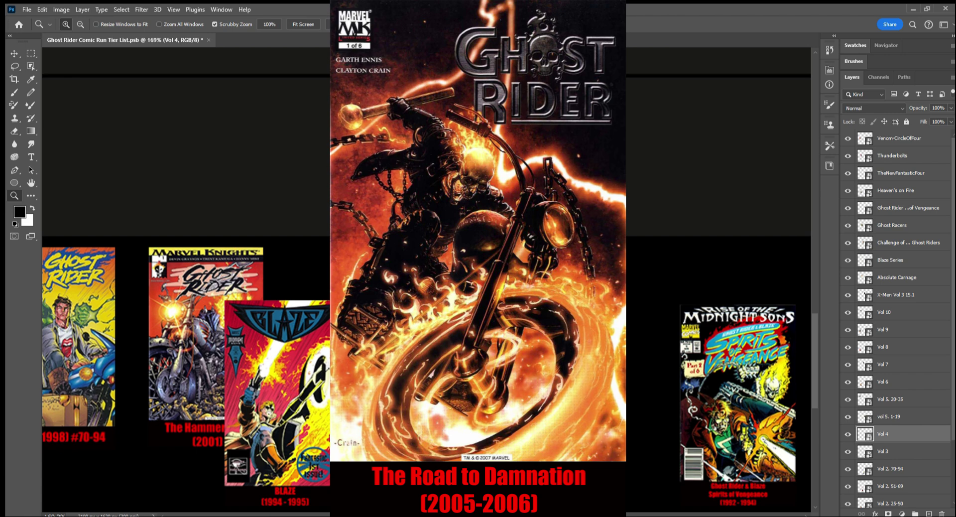
{"action": "scroll", "coordinate": [327, 215], "scroll_direction": "down", "scroll_amount": 10}
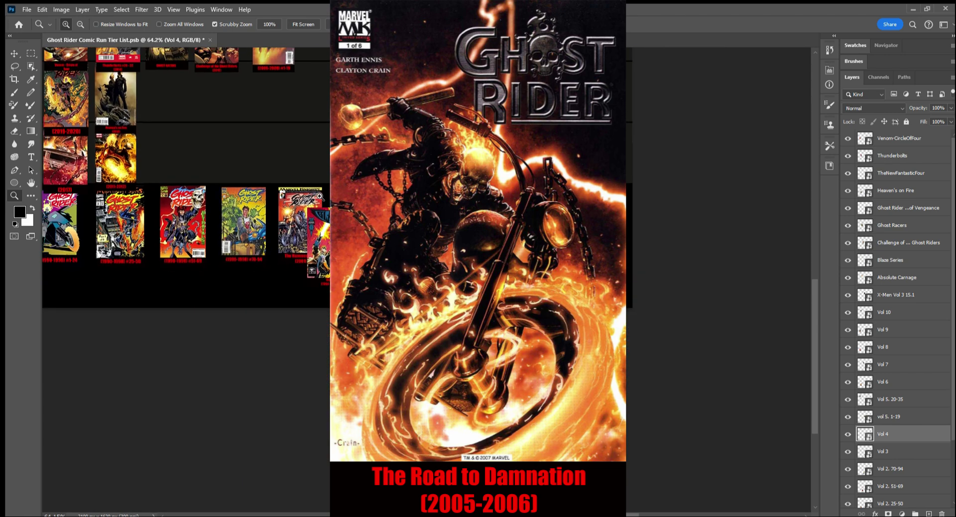
- Place the Vol 4 cover in the sixth slot of the B tier row, beside the (2006-2009) #1-19 cover
{"action": "left_click", "coordinate": [31, 53]}
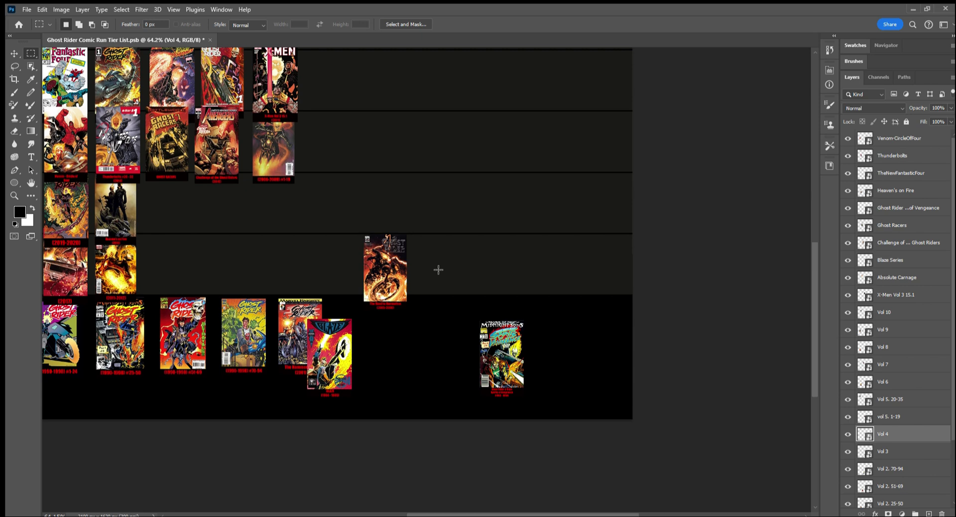
{"action": "key", "text": "ctrl+t"}
{"action": "left_click_drag", "start_coordinate": [386, 263], "coordinate": [326, 140]}
{"action": "key", "text": "Return"}
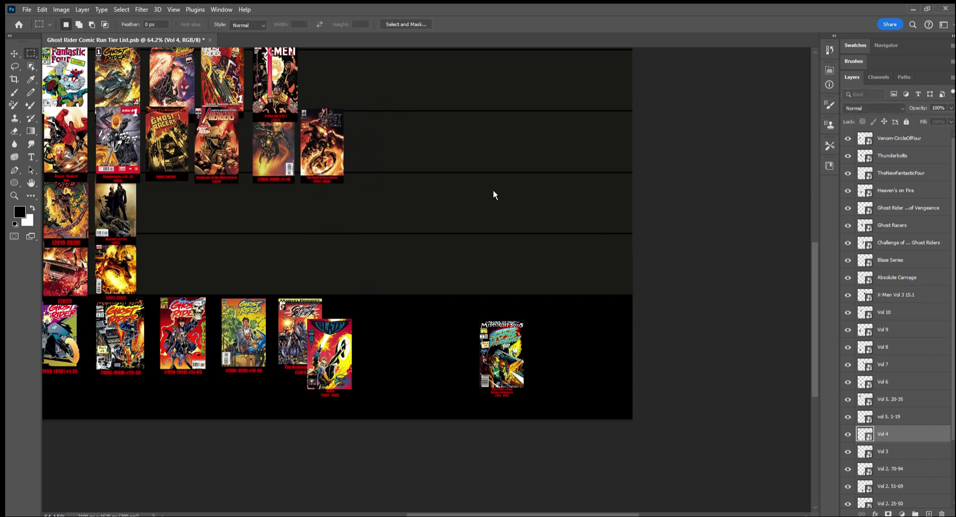
- Select the Vol 3 layer and move The Hammer Lane (2001) cover from the unranked covers to the empty area between the C and D rows
{"action": "scroll", "coordinate": [444, 316], "scroll_direction": "up", "scroll_amount": 2}
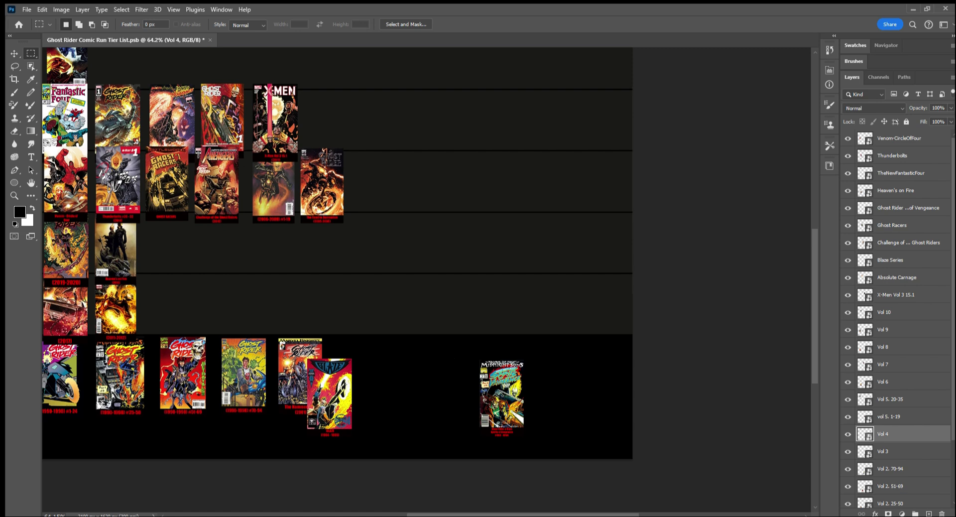
{"action": "scroll", "coordinate": [426, 253], "scroll_direction": "left", "scroll_amount": 5}
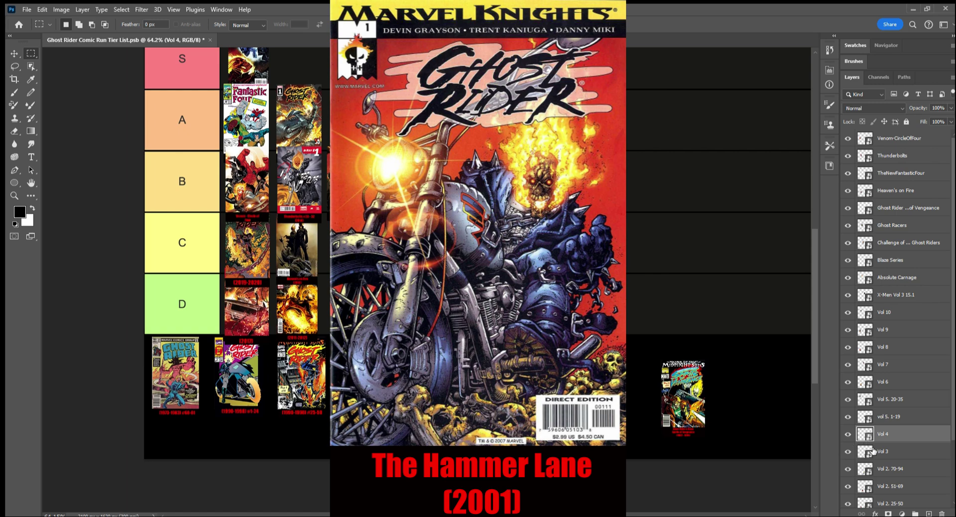
{"action": "left_click", "coordinate": [920, 454]}
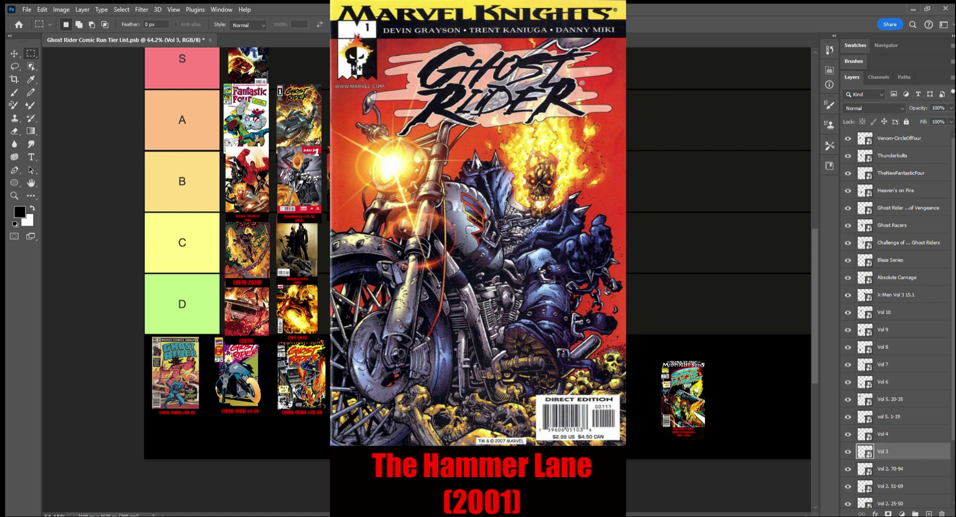
{"action": "key", "text": "ctrl+t"}
{"action": "left_click_drag", "start_coordinate": [478, 375], "coordinate": [605, 287]}
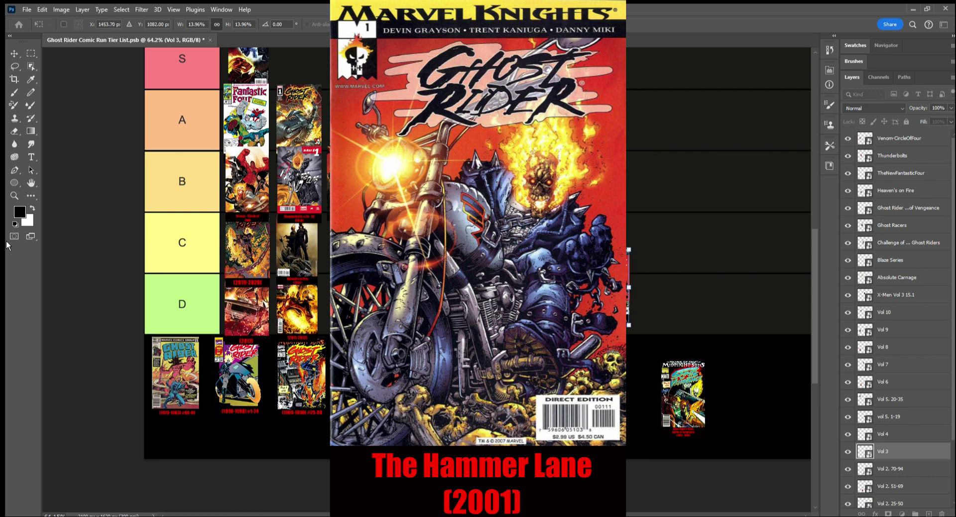
- Inspect The Hammer Lane cover up close and place it in the third slot of the D tier row
{"action": "left_click", "coordinate": [15, 195]}
{"action": "left_click_drag", "start_coordinate": [667, 271], "coordinate": [704, 265]}
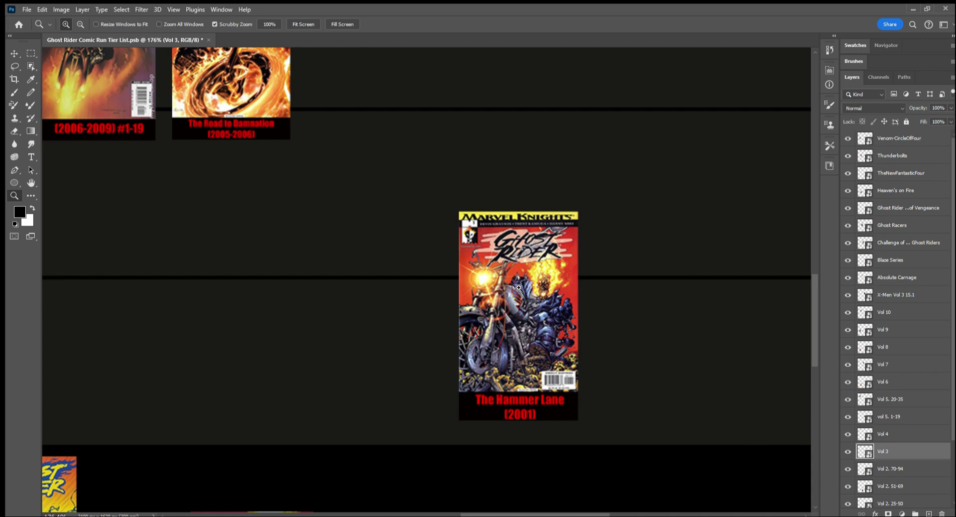
{"action": "left_click_drag", "start_coordinate": [391, 269], "coordinate": [353, 288]}
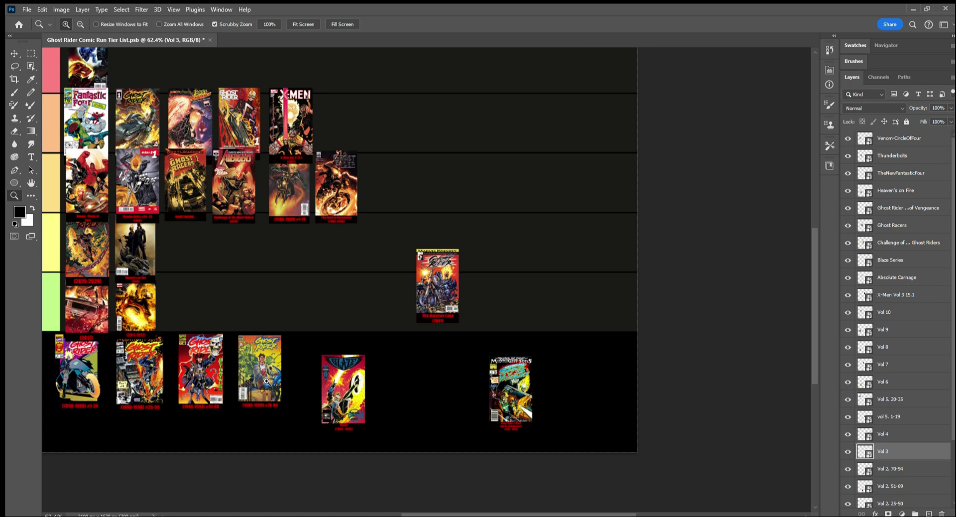
{"action": "left_click_drag", "start_coordinate": [488, 323], "coordinate": [524, 315]}
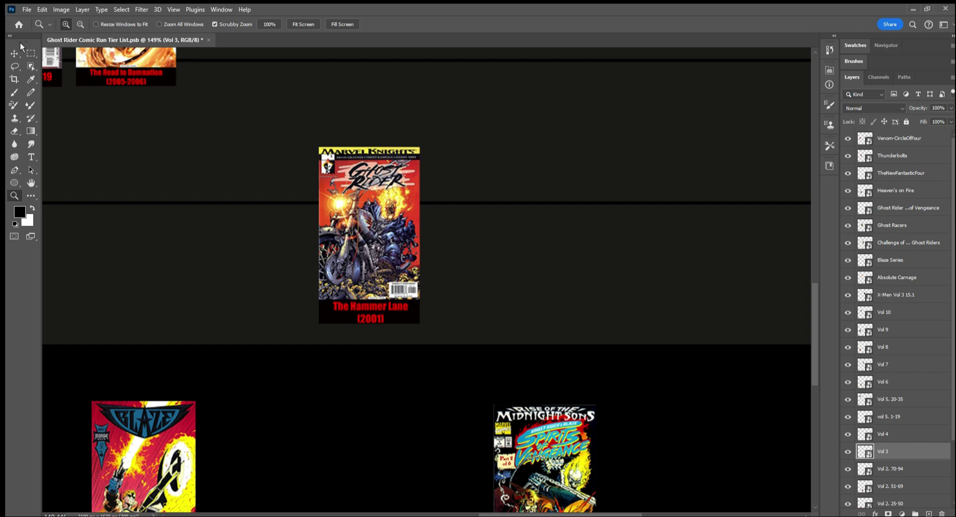
{"action": "left_click_drag", "start_coordinate": [335, 182], "coordinate": [291, 185]}
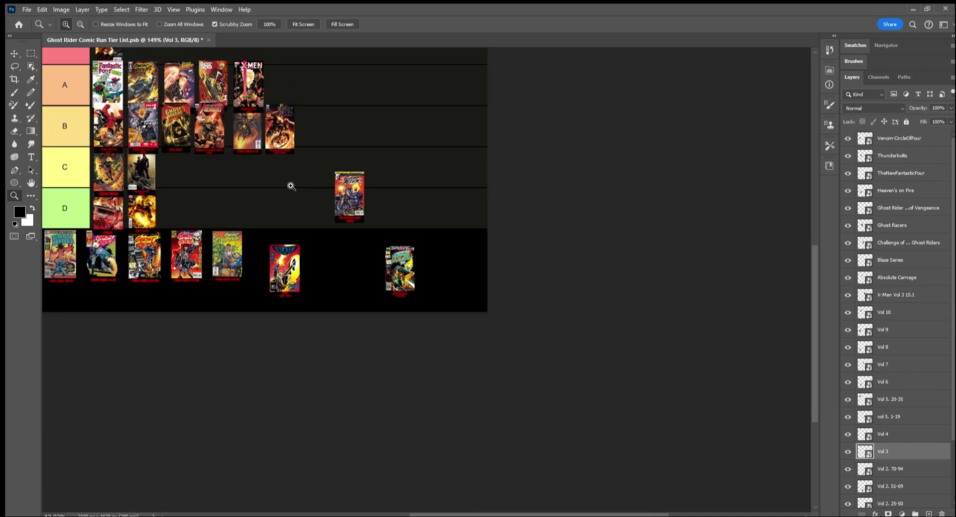
{"action": "left_click", "coordinate": [31, 53]}
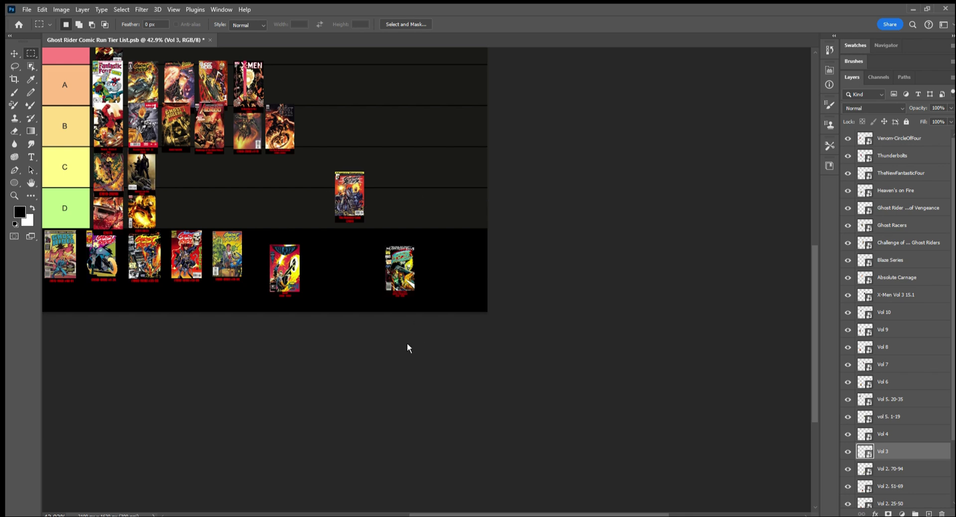
{"action": "key", "text": "ctrl+t"}
{"action": "left_click_drag", "start_coordinate": [355, 180], "coordinate": [182, 201]}
{"action": "key", "text": "Return"}
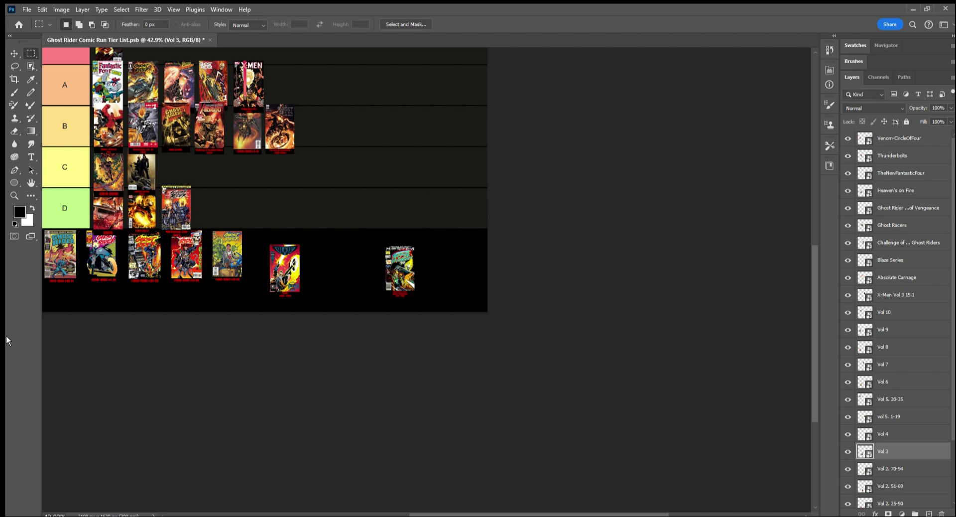
- Select the Vol 2. 70-94 layer and move its cover from the unranked covers into the seventh slot of the B tier row
{"action": "key", "text": "z"}
{"action": "mouse_move", "coordinate": [352, 287]}
{"action": "left_mouse_down"}
{"action": "mouse_move", "coordinate": [404, 286]}
{"action": "mouse_move", "coordinate": [369, 286]}
{"action": "left_mouse_up"}
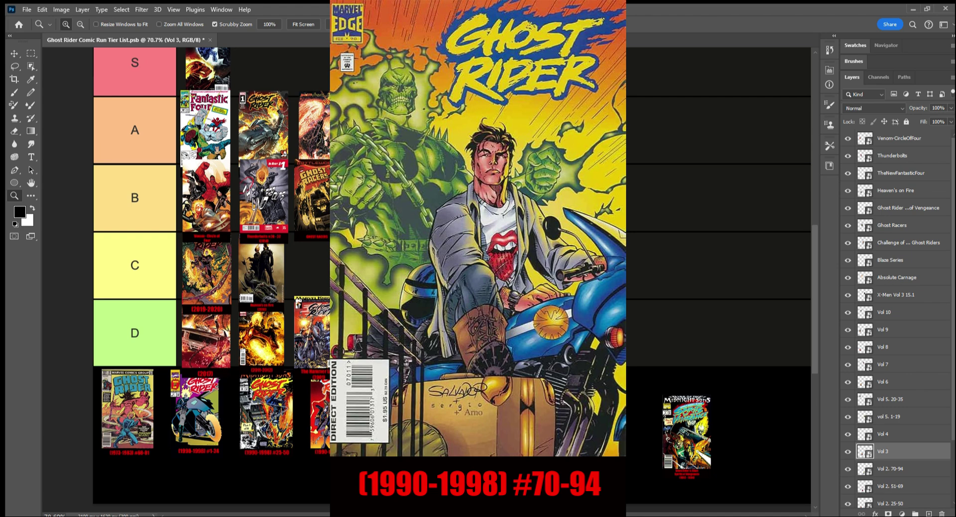
{"action": "left_click_drag", "start_coordinate": [431, 421], "coordinate": [443, 421]}
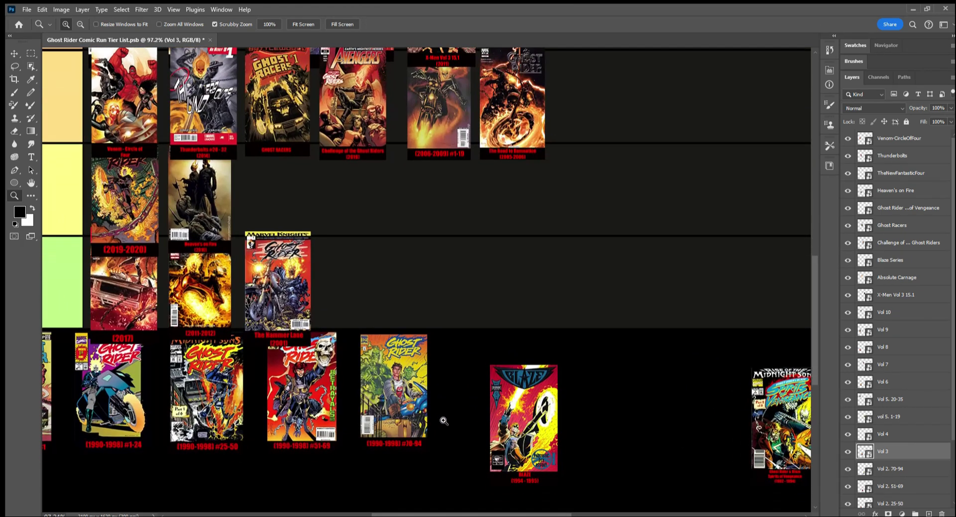
{"action": "scroll", "coordinate": [535, 273], "scroll_direction": "down", "scroll_amount": 1}
{"action": "key", "text": "m"}
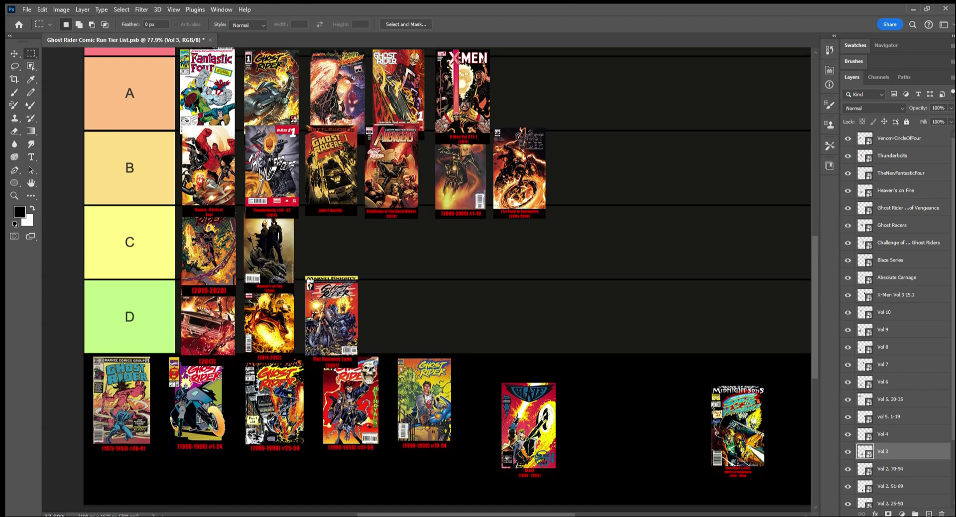
{"action": "scroll", "coordinate": [922, 398], "scroll_direction": "down", "scroll_amount": 3}
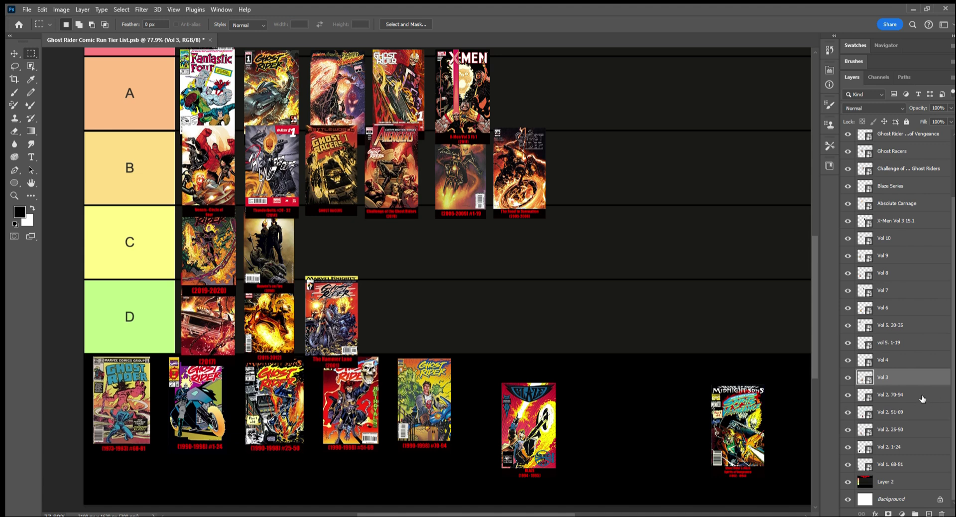
{"action": "left_click", "coordinate": [922, 396]}
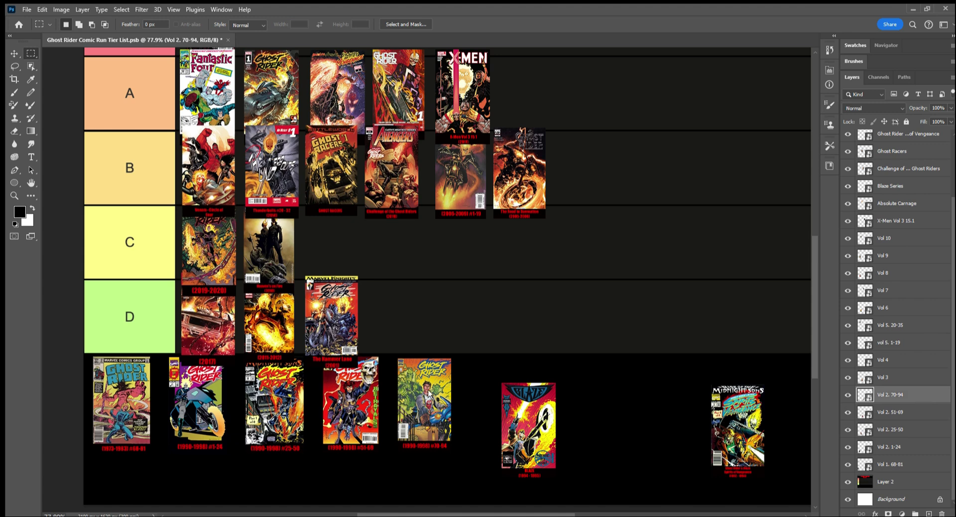
{"action": "key", "text": "ctrl+t"}
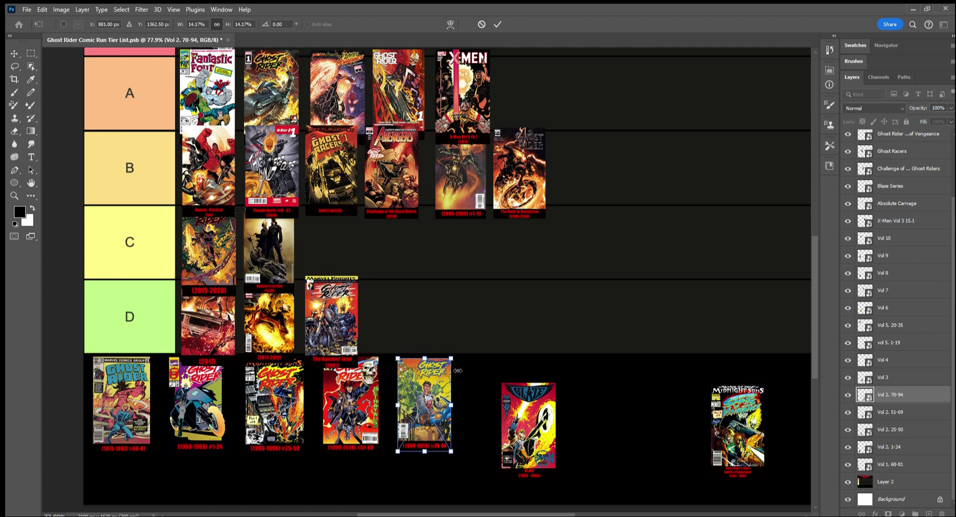
{"action": "scroll", "coordinate": [455, 370], "scroll_direction": "up", "scroll_amount": 3}
{"action": "scroll", "coordinate": [455, 370], "scroll_direction": "up", "scroll_amount": 1}
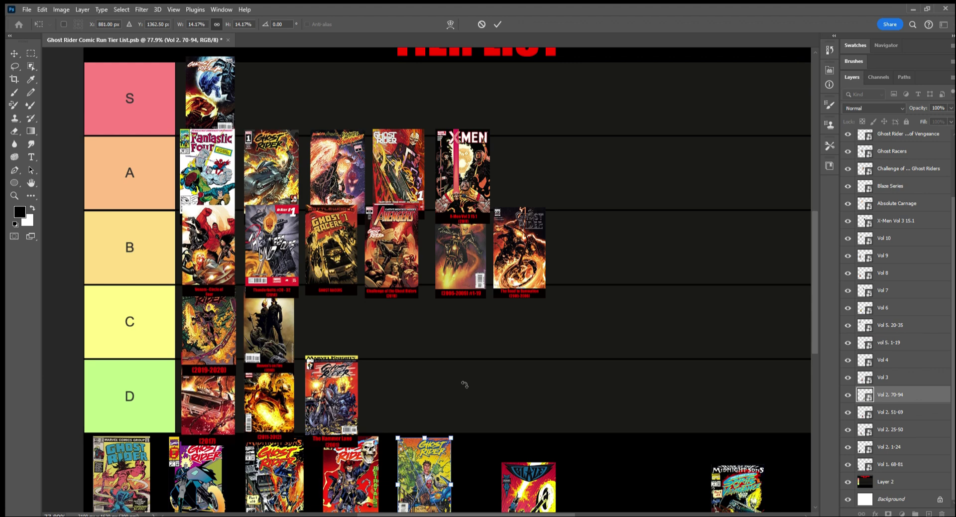
{"action": "scroll", "coordinate": [460, 386], "scroll_direction": "down", "scroll_amount": 1}
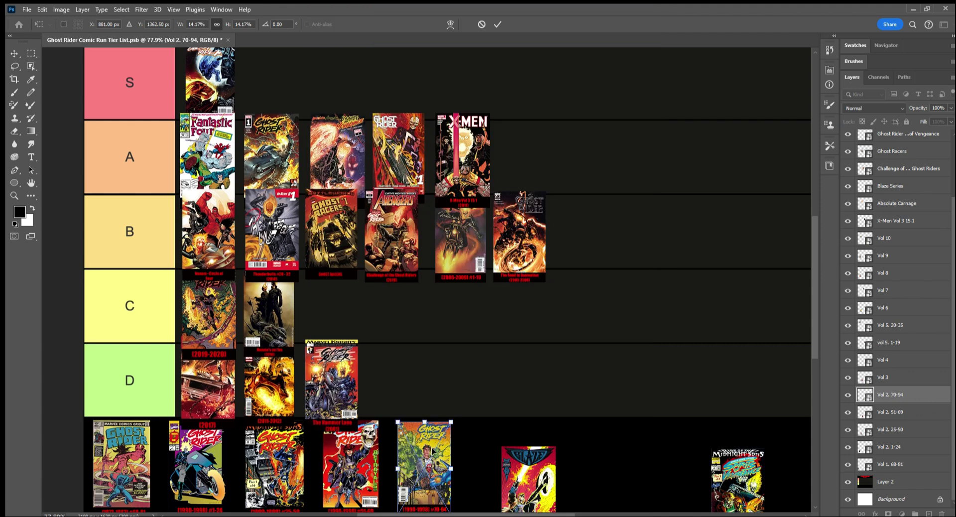
{"action": "left_click_drag", "start_coordinate": [433, 450], "coordinate": [591, 222]}
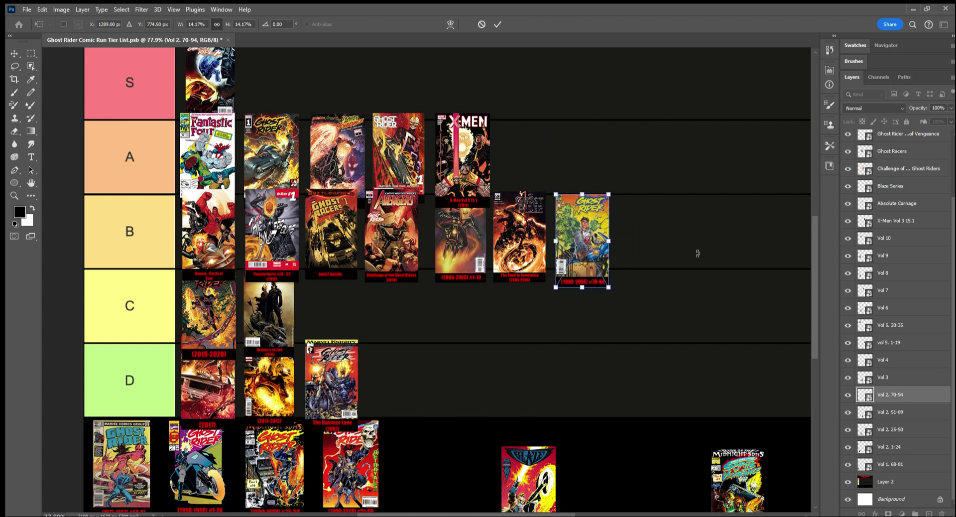
{"action": "key", "text": "Return"}
{"action": "key", "text": "m"}
- Identify the Vol 2. 51-69 layer by toggling its visibility and move its cover from the unranked covers into the sixth slot of the A tier row
{"action": "scroll", "coordinate": [704, 279], "scroll_direction": "down", "scroll_amount": 2}
{"action": "scroll", "coordinate": [685, 375], "scroll_direction": "down", "scroll_amount": 1}
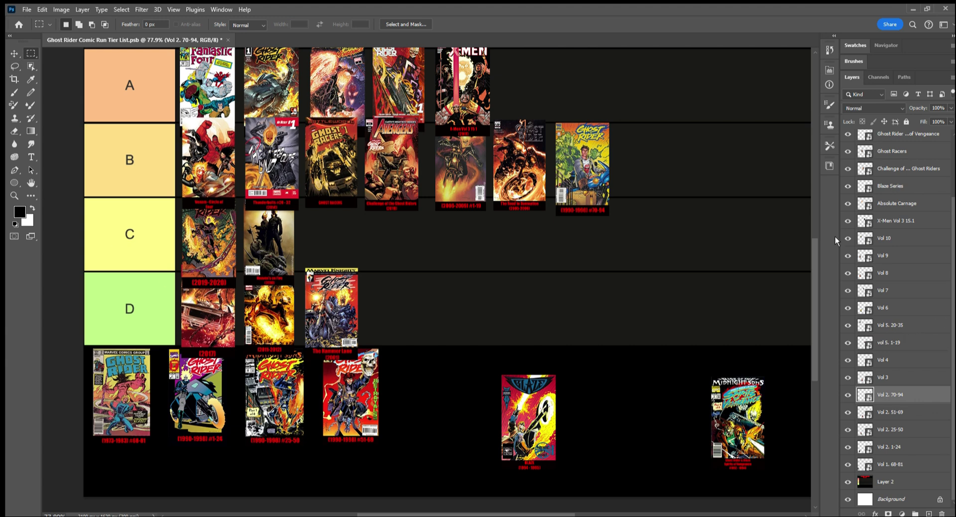
{"action": "left_click", "coordinate": [849, 412]}
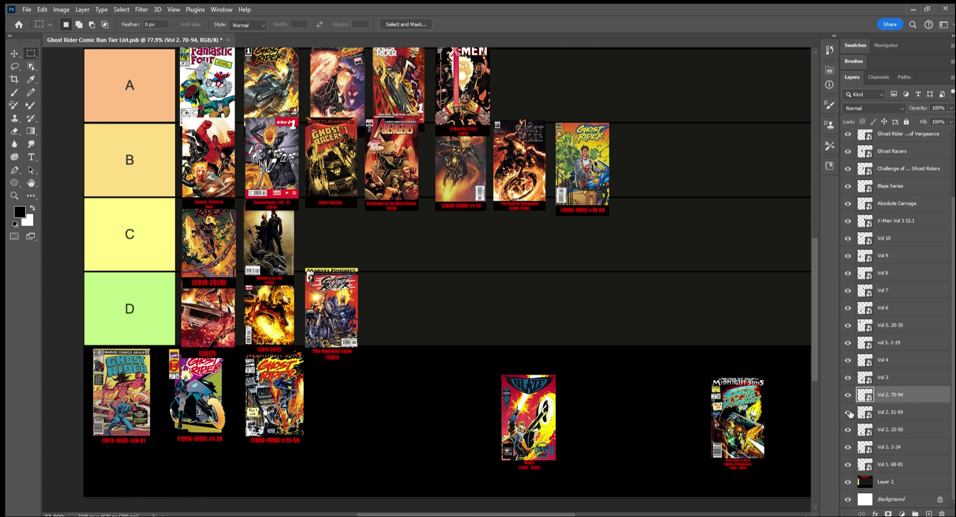
{"action": "left_click", "coordinate": [849, 412]}
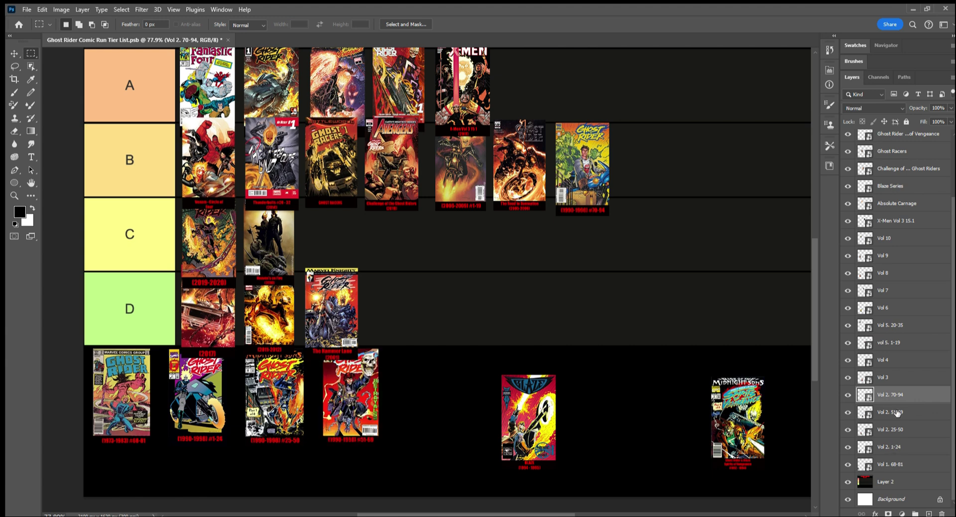
{"action": "left_click", "coordinate": [897, 412]}
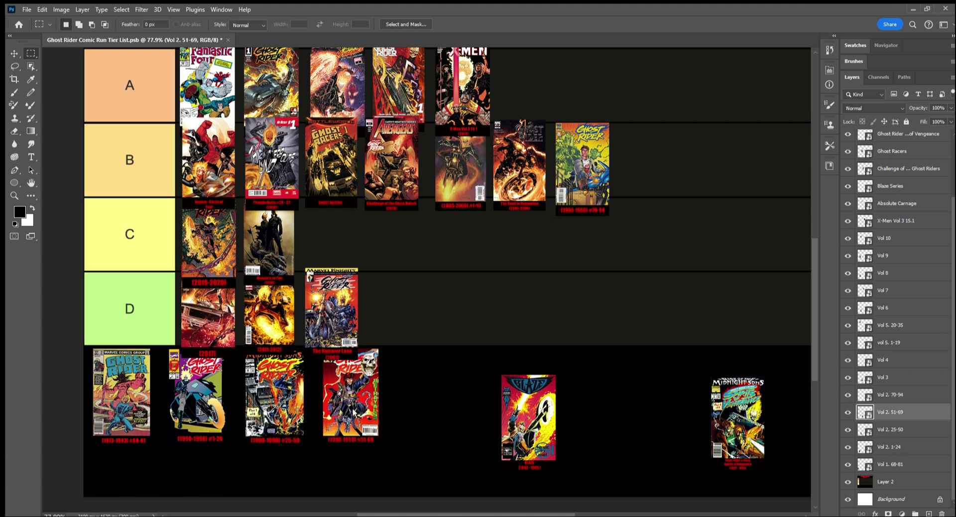
{"action": "key", "text": "ctrl+t"}
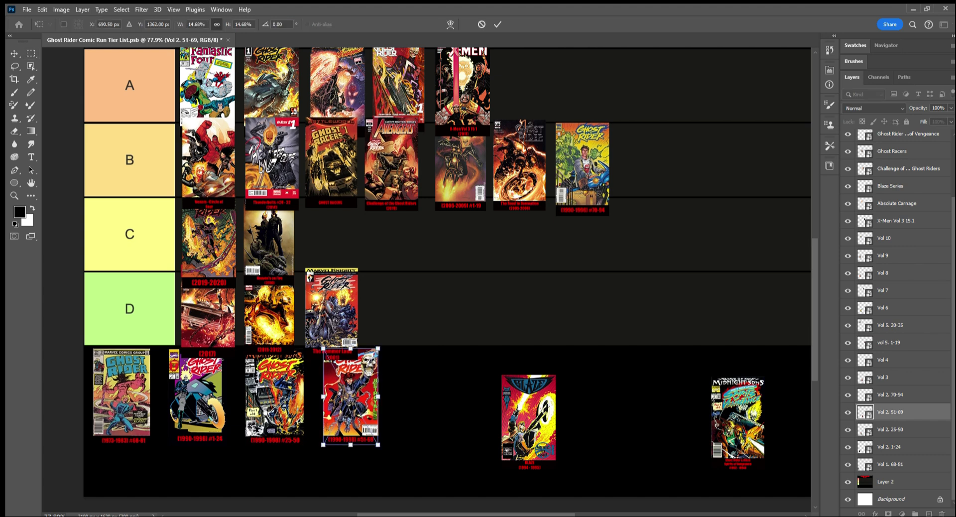
{"action": "left_click_drag", "start_coordinate": [369, 393], "coordinate": [468, 359]}
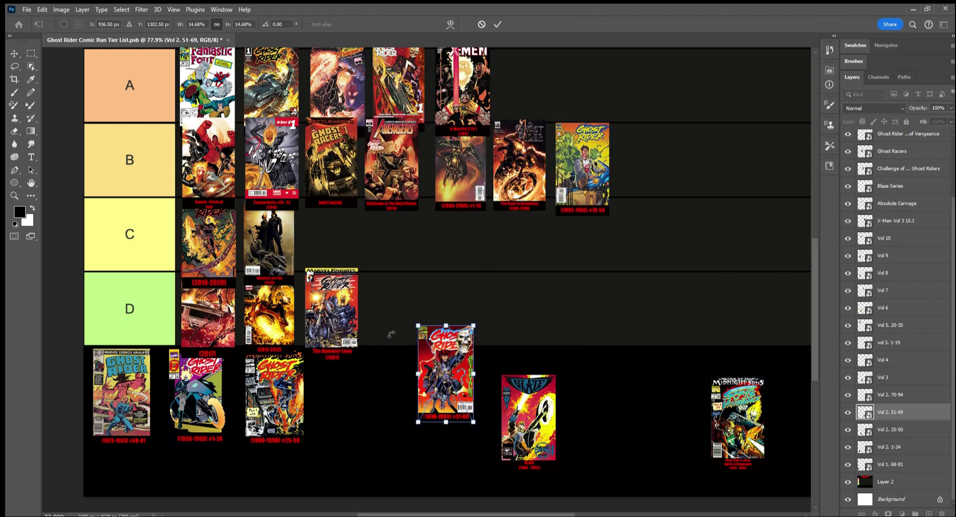
{"action": "scroll", "coordinate": [482, 367], "scroll_direction": "up", "scroll_amount": 2}
{"action": "scroll", "coordinate": [482, 368], "scroll_direction": "up", "scroll_amount": 8}
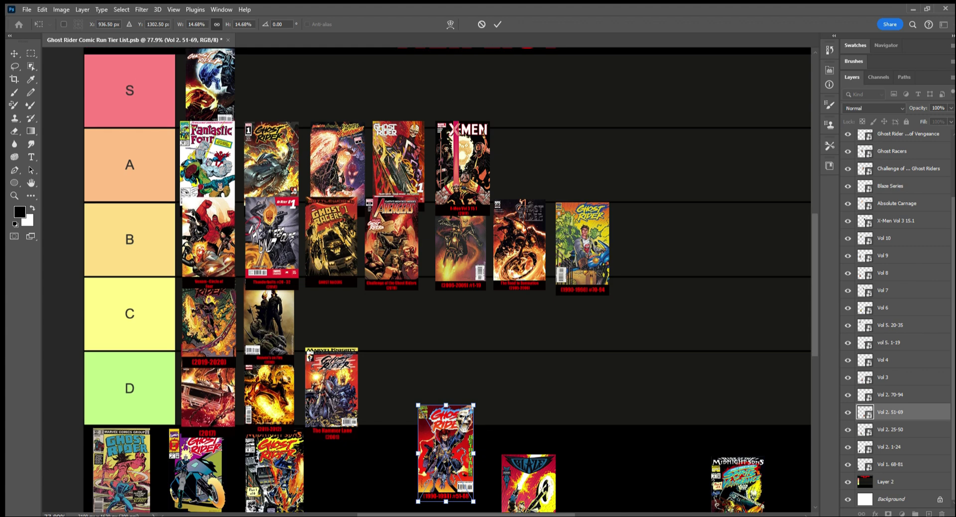
{"action": "left_click_drag", "start_coordinate": [443, 448], "coordinate": [524, 170]}
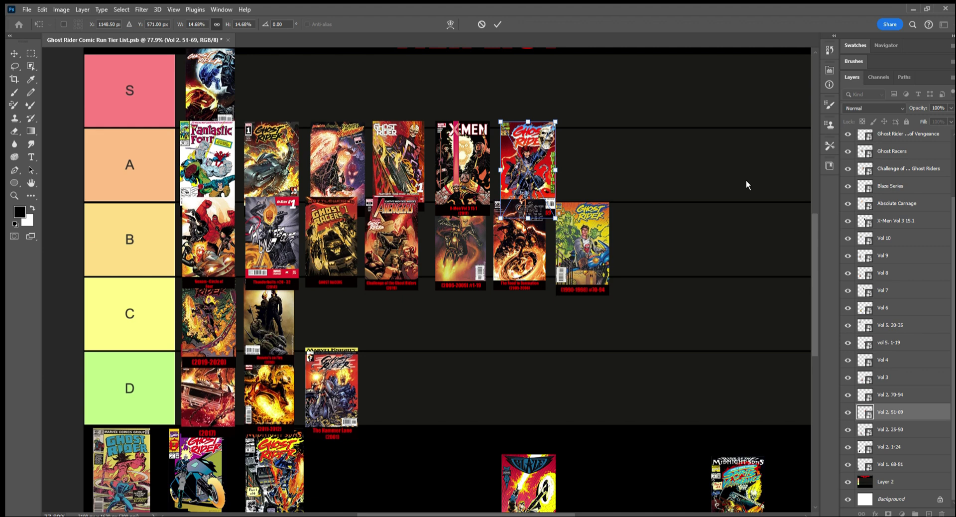
{"action": "key", "text": "Return"}
- Select the Blaze Series layer and move the Blaze (1994 - 1995) cover from the unranked covers into the seventh slot of the A tier row
{"action": "scroll", "coordinate": [771, 279], "scroll_direction": "down", "scroll_amount": 3}
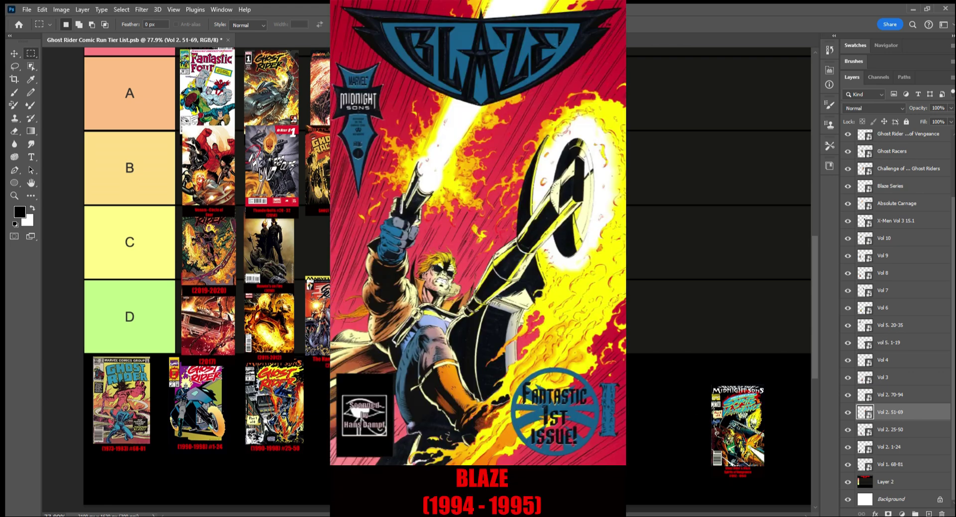
{"action": "left_click", "coordinate": [530, 430], "text": "ctrl"}
{"action": "key", "text": "ctrl+t"}
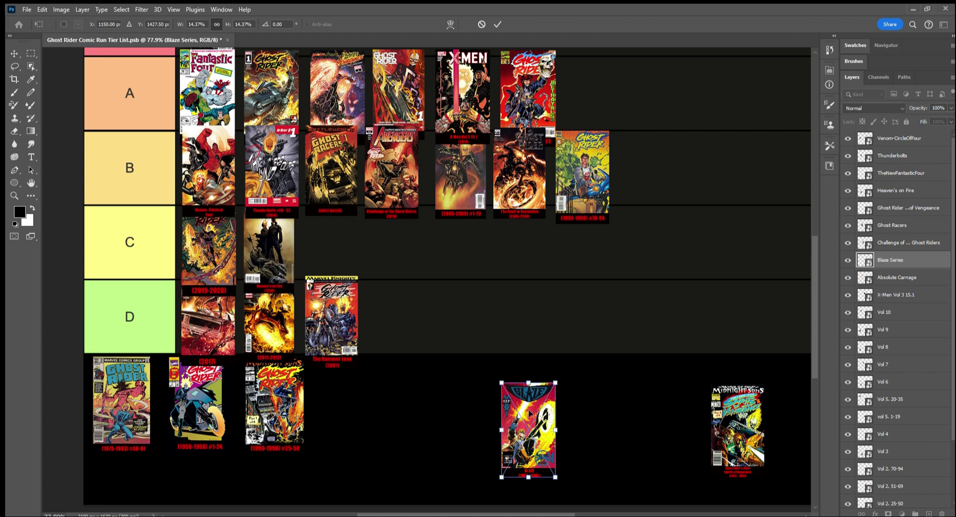
{"action": "left_click_drag", "start_coordinate": [529, 414], "coordinate": [466, 282]}
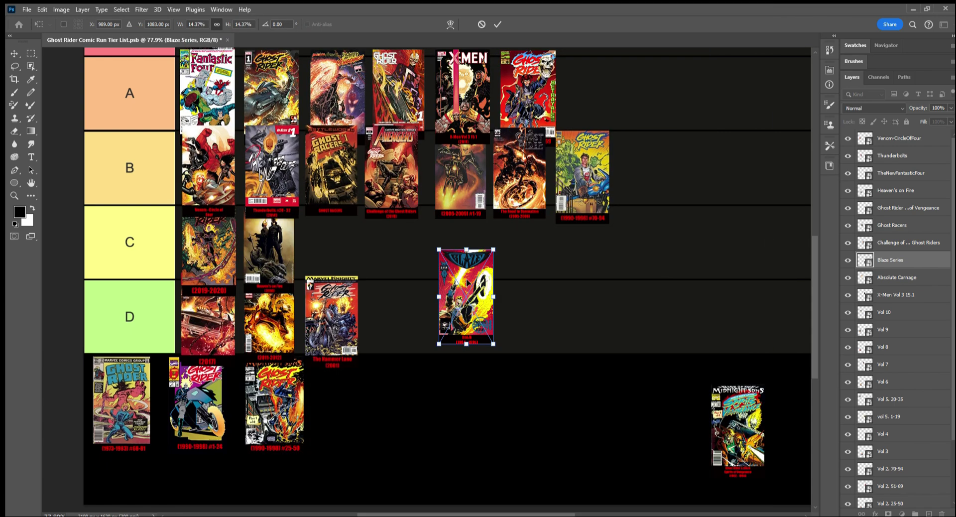
{"action": "left_click_drag", "start_coordinate": [471, 277], "coordinate": [524, 271]}
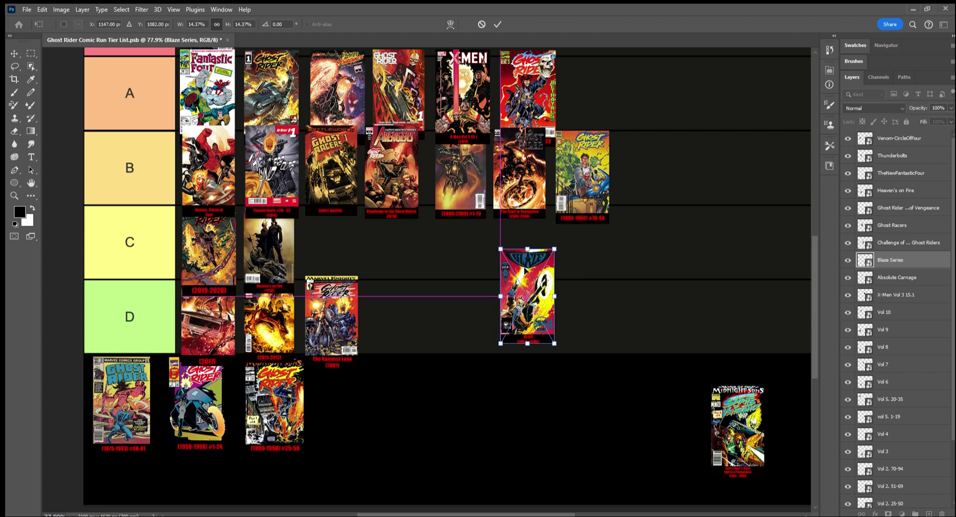
{"action": "scroll", "coordinate": [527, 279], "scroll_direction": "up", "scroll_amount": 3}
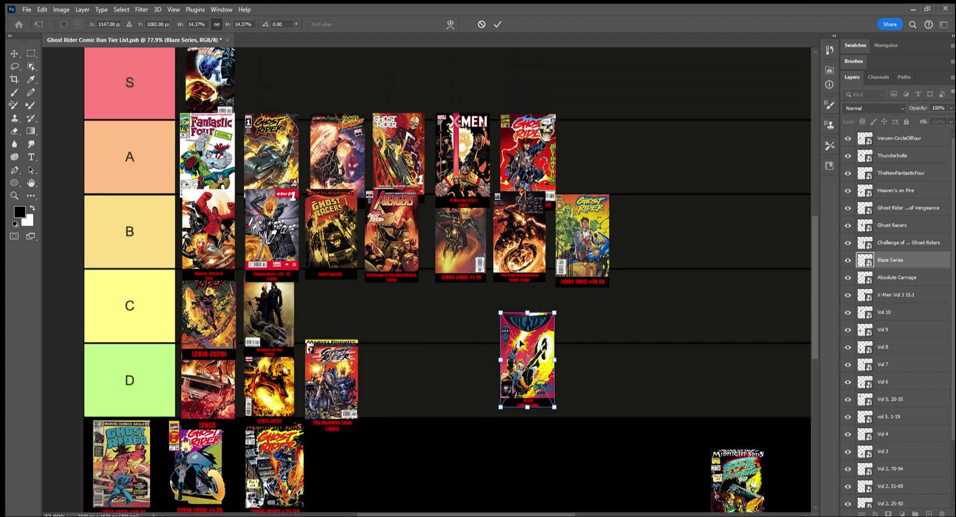
{"action": "left_click_drag", "start_coordinate": [521, 343], "coordinate": [526, 340]}
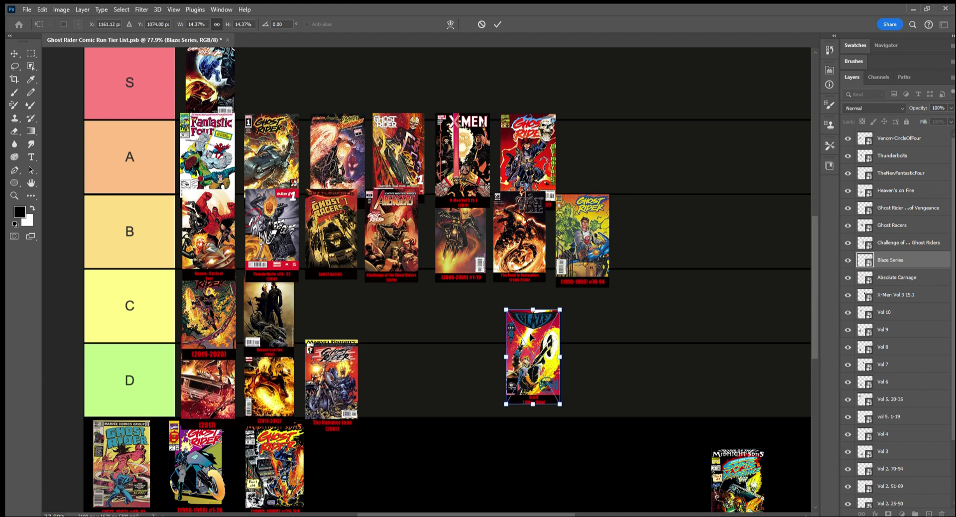
{"action": "left_click_drag", "start_coordinate": [532, 337], "coordinate": [591, 148]}
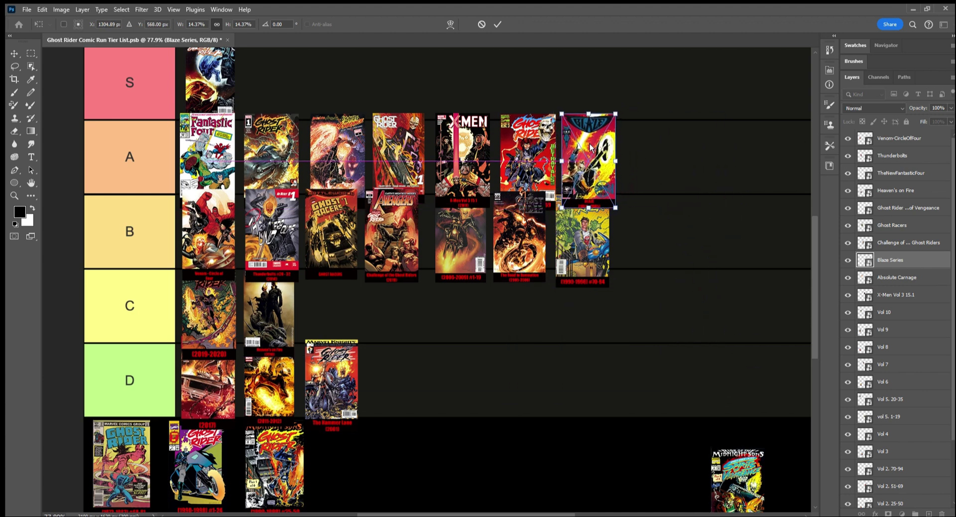
{"action": "key", "text": "m"}
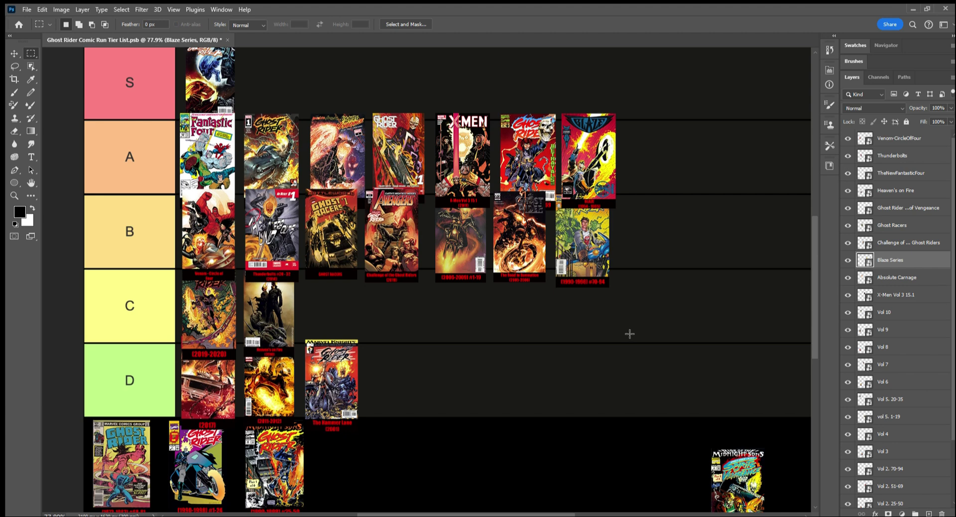
- Select the Ghost Rider & Blaze Spirits of Vengeance layer and move its cover into the eighth slot of the A tier row, close beside Blaze
{"action": "scroll", "coordinate": [629, 333], "scroll_direction": "down", "scroll_amount": 2}
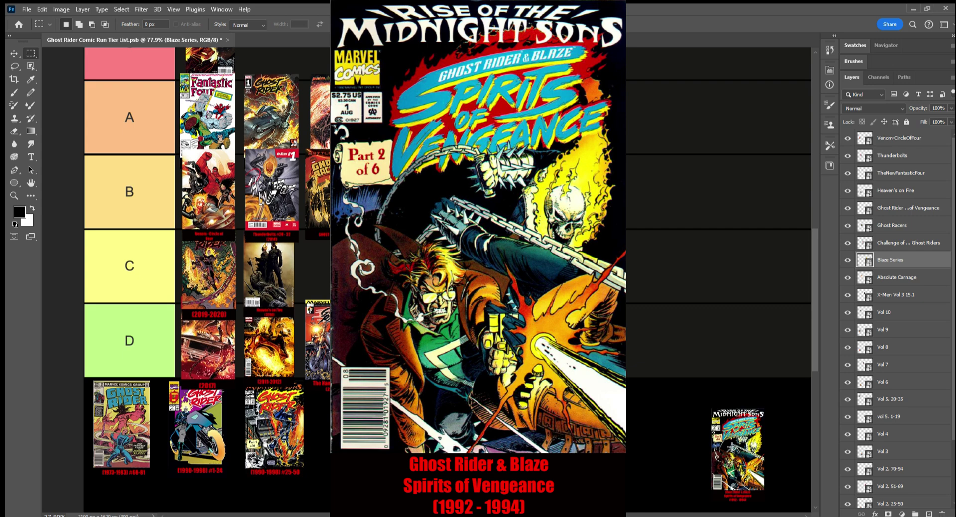
{"action": "left_click", "coordinate": [906, 194]}
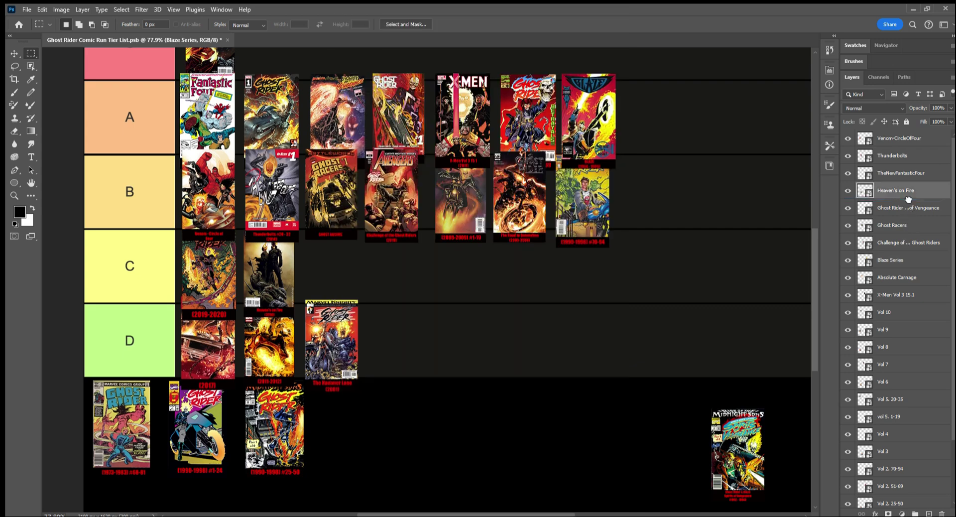
{"action": "left_click", "coordinate": [899, 206]}
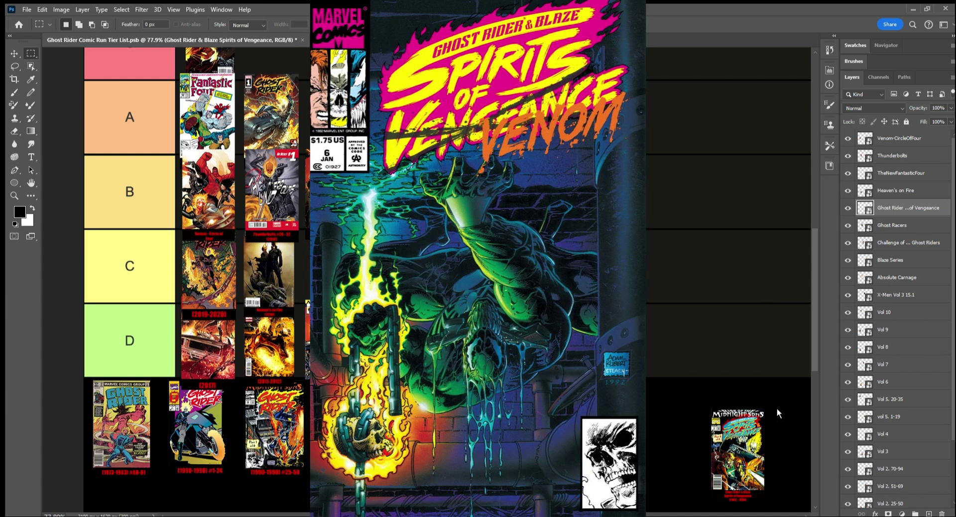
{"action": "key", "text": "ctrl+t"}
{"action": "left_click_drag", "start_coordinate": [763, 423], "coordinate": [702, 293]}
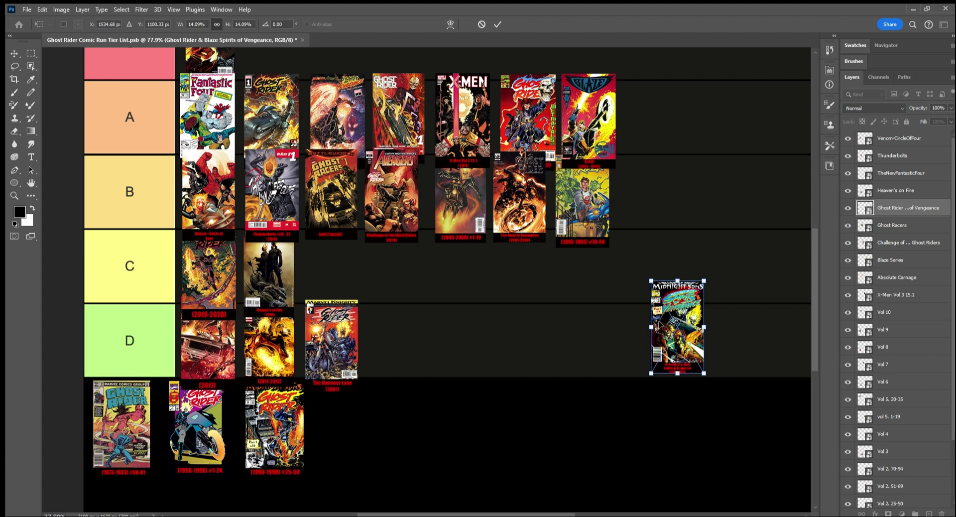
{"action": "left_click_drag", "start_coordinate": [685, 334], "coordinate": [663, 126]}
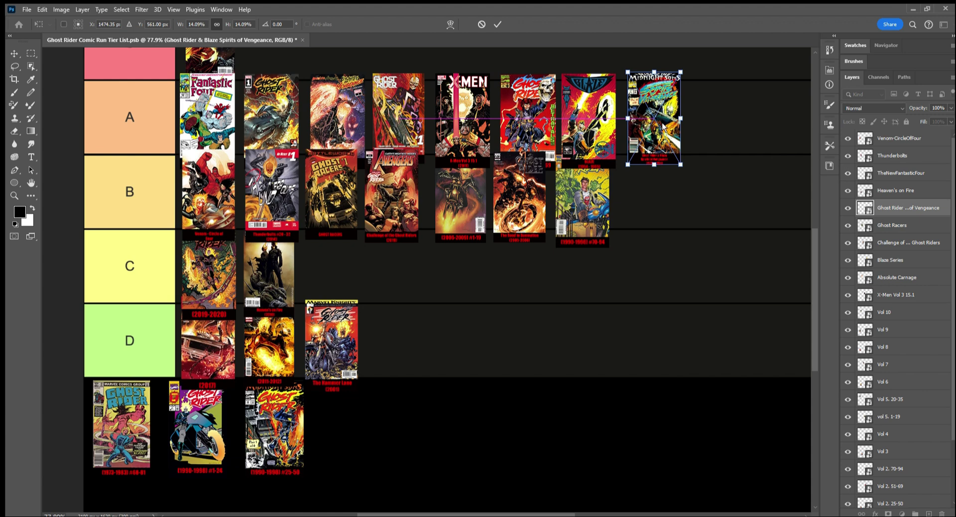
{"action": "scroll", "coordinate": [748, 358], "scroll_direction": "up", "scroll_amount": 3}
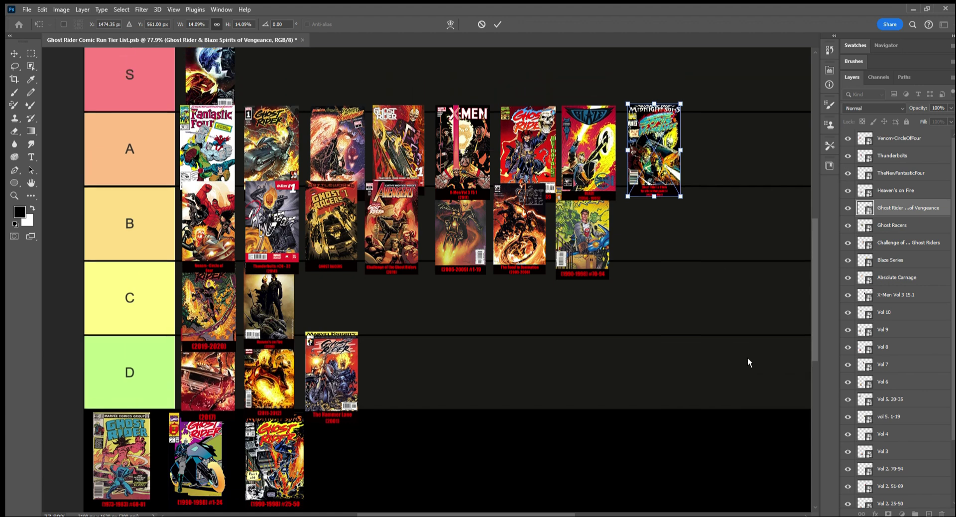
{"action": "scroll", "coordinate": [745, 359], "scroll_direction": "down", "scroll_amount": 1}
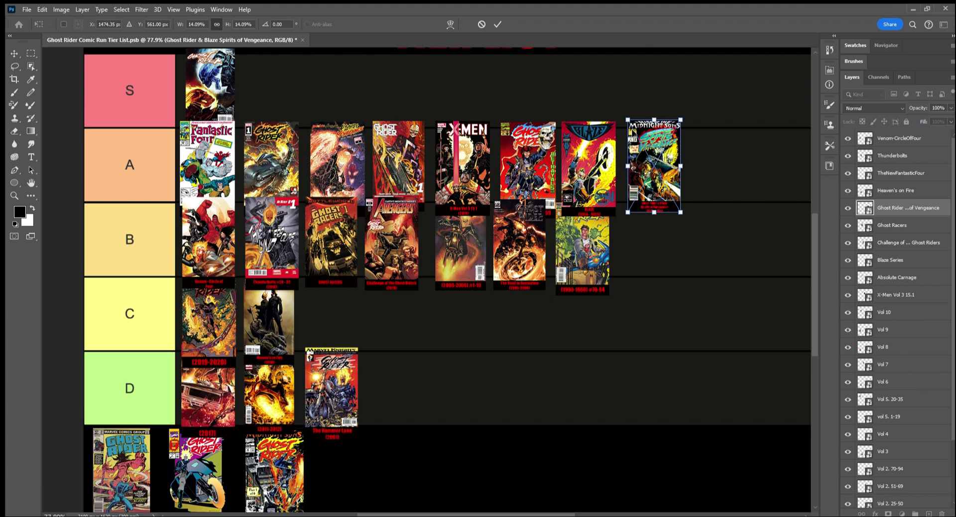
{"action": "mouse_move", "coordinate": [665, 142]}
{"action": "left_mouse_down"}
{"action": "mouse_move", "coordinate": [652, 140]}
{"action": "mouse_move", "coordinate": [660, 140]}
{"action": "left_mouse_up"}
- Select the Vol 2. 25-50 layer and move its cover from the unranked covers into the eighth slot of the B tier row
{"action": "scroll", "coordinate": [677, 348], "scroll_direction": "down", "scroll_amount": 1}
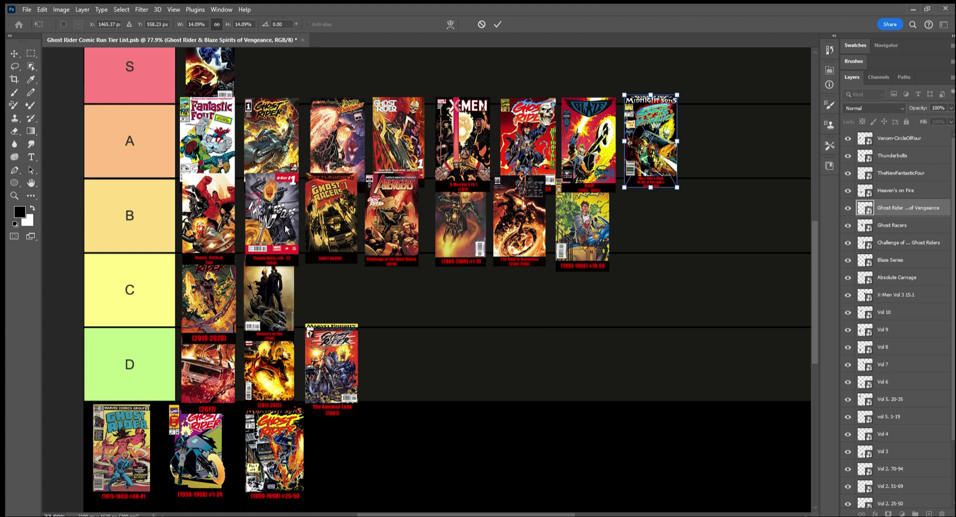
{"action": "scroll", "coordinate": [719, 434], "scroll_direction": "down", "scroll_amount": 1}
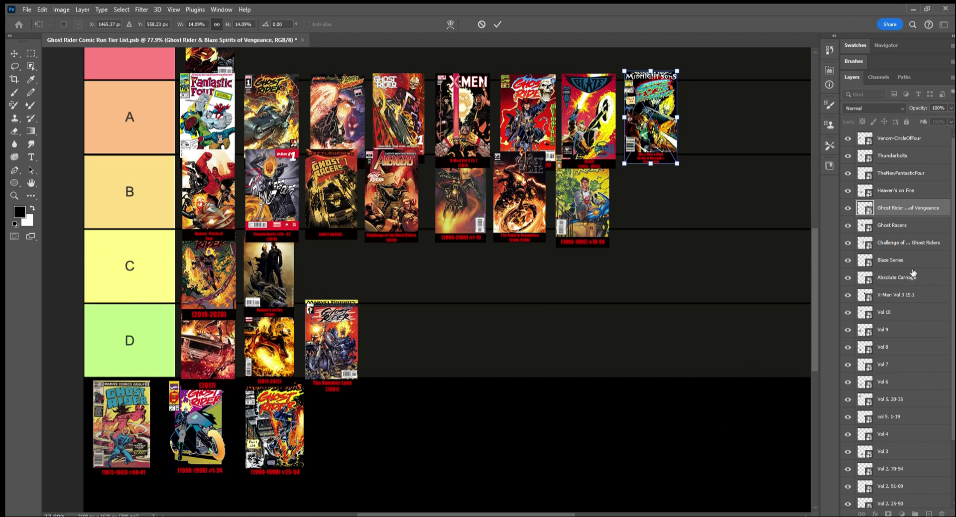
{"action": "scroll", "coordinate": [890, 460], "scroll_direction": "down", "scroll_amount": 3}
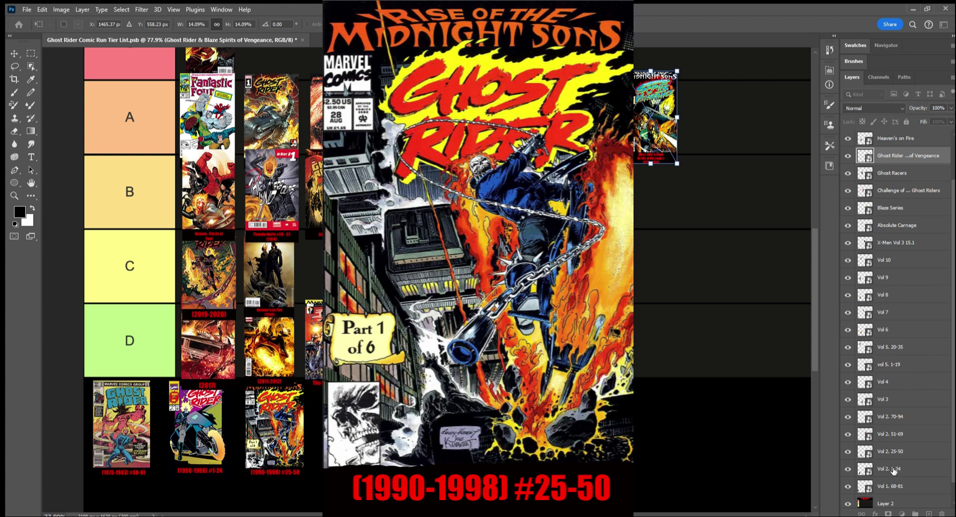
{"action": "left_click", "coordinate": [886, 451]}
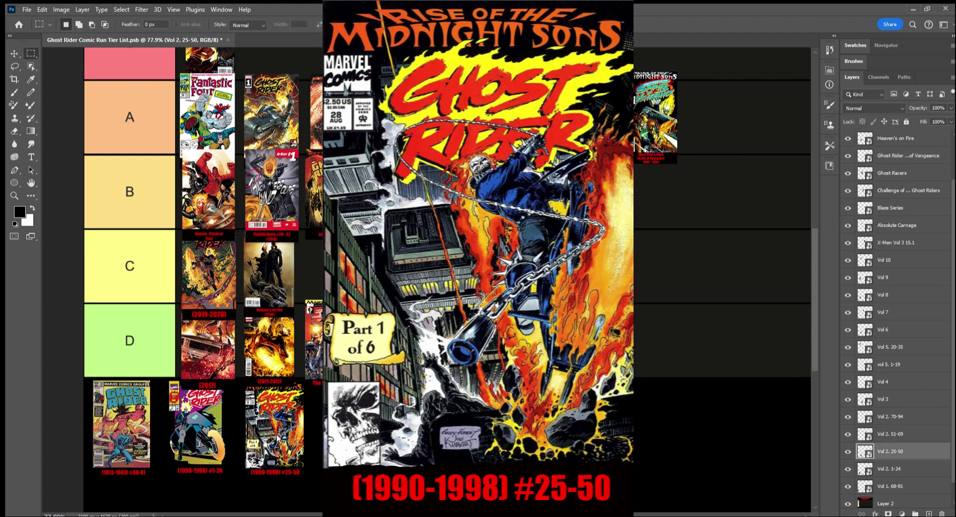
{"action": "key", "text": "ctrl+t"}
{"action": "left_click_drag", "start_coordinate": [298, 393], "coordinate": [498, 398]}
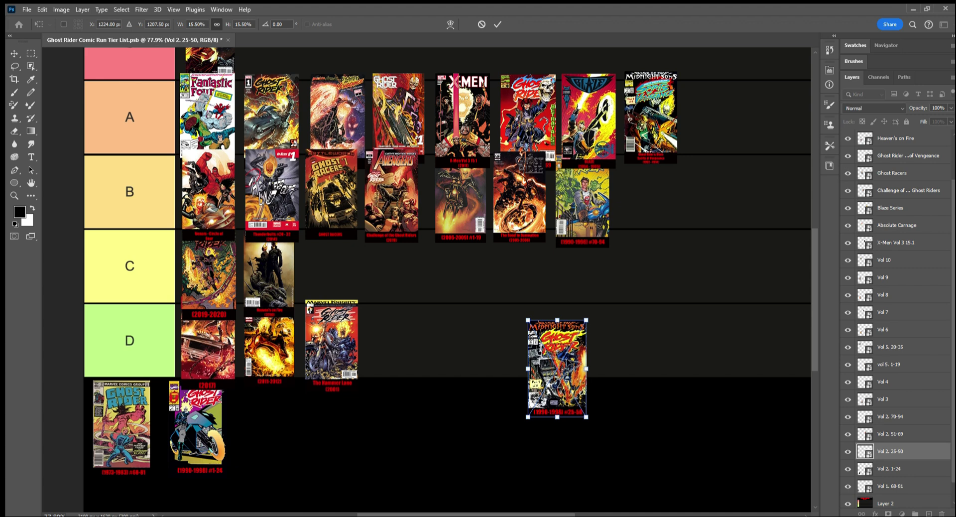
{"action": "left_click_drag", "start_coordinate": [582, 361], "coordinate": [593, 330]}
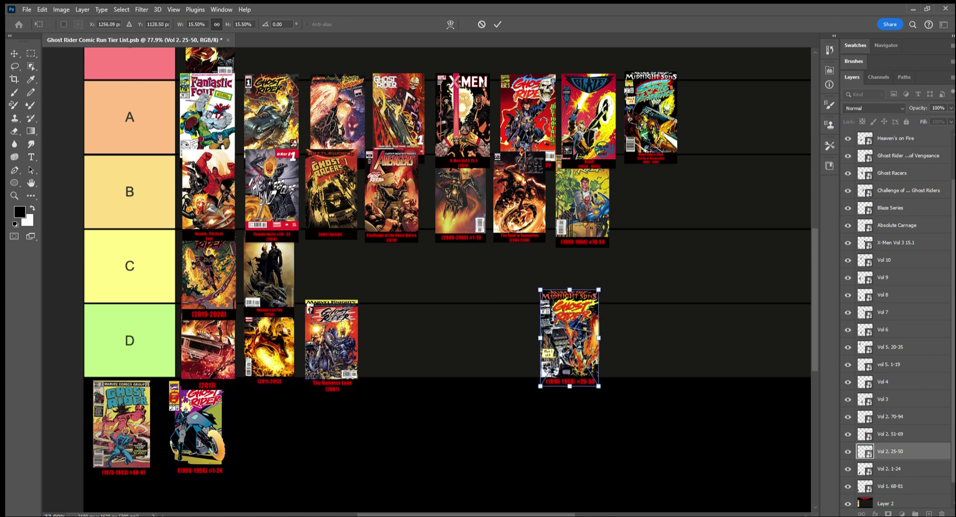
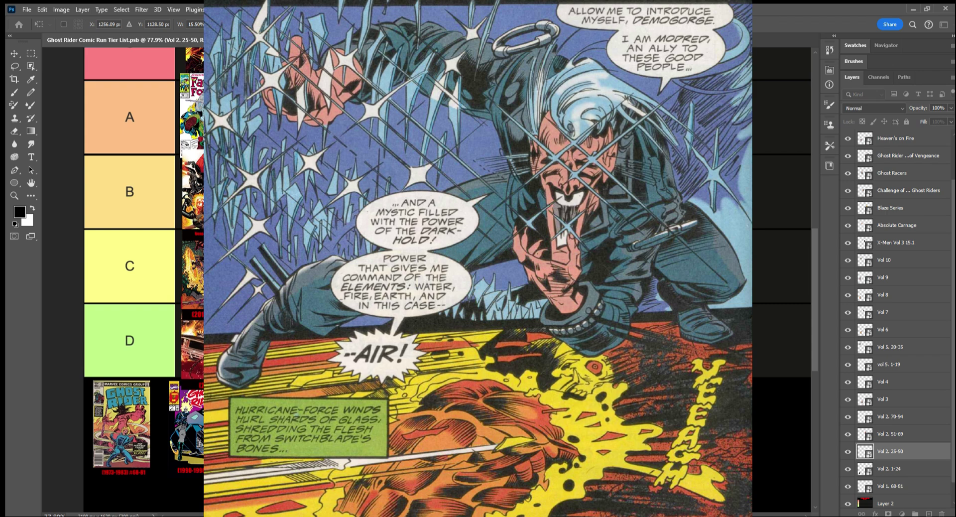
{"action": "scroll", "coordinate": [679, 265], "scroll_direction": "up", "scroll_amount": 3}
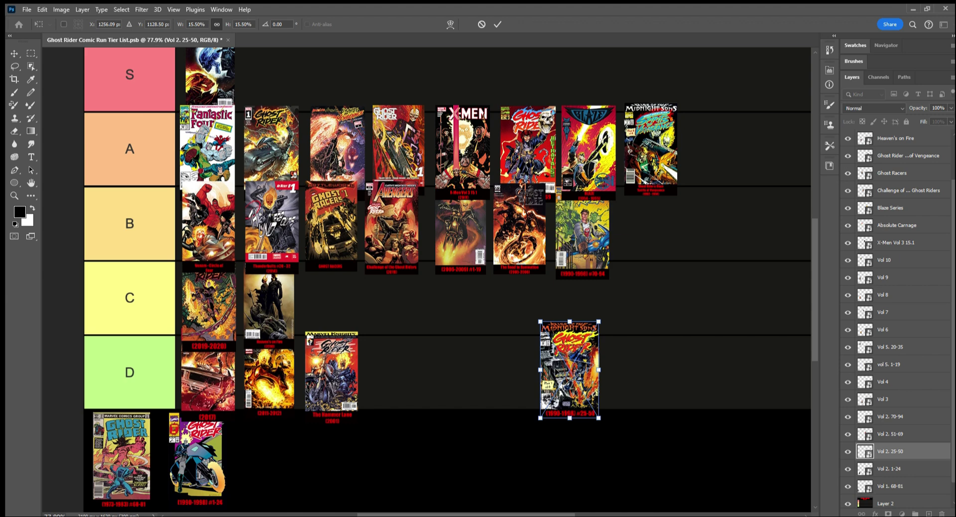
{"action": "left_click_drag", "start_coordinate": [564, 378], "coordinate": [639, 236]}
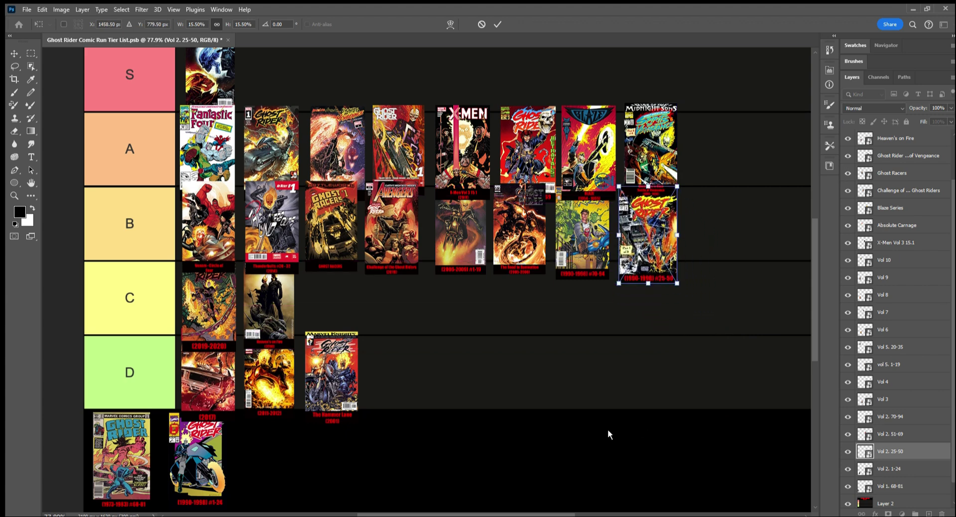
{"action": "key", "text": "m"}
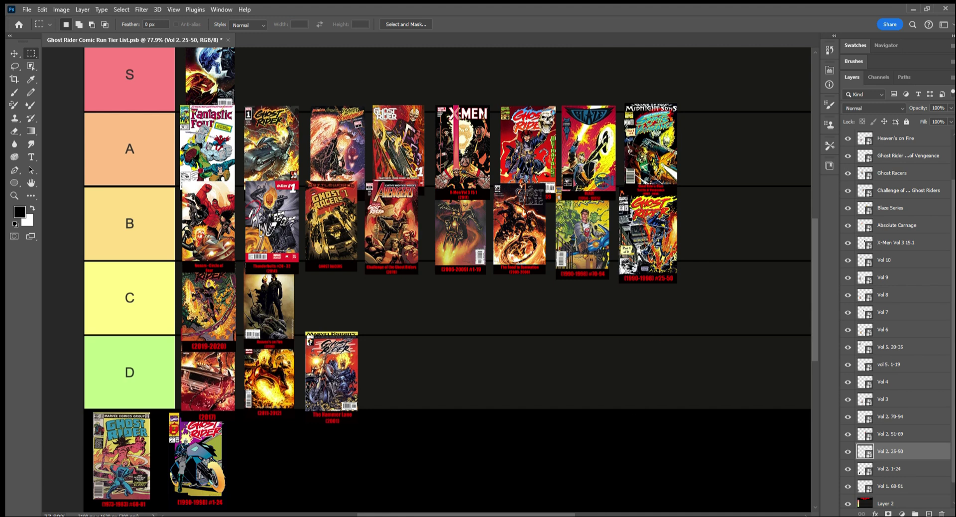
- Select the Vol 2. 1-24 layer and move its cover from the unranked covers into the second slot of the S tier row
{"action": "scroll", "coordinate": [428, 279], "scroll_direction": "left", "scroll_amount": 5}
{"action": "scroll", "coordinate": [428, 279], "scroll_direction": "right", "scroll_amount": 4}
{"action": "scroll", "coordinate": [428, 279], "scroll_direction": "down", "scroll_amount": 1}
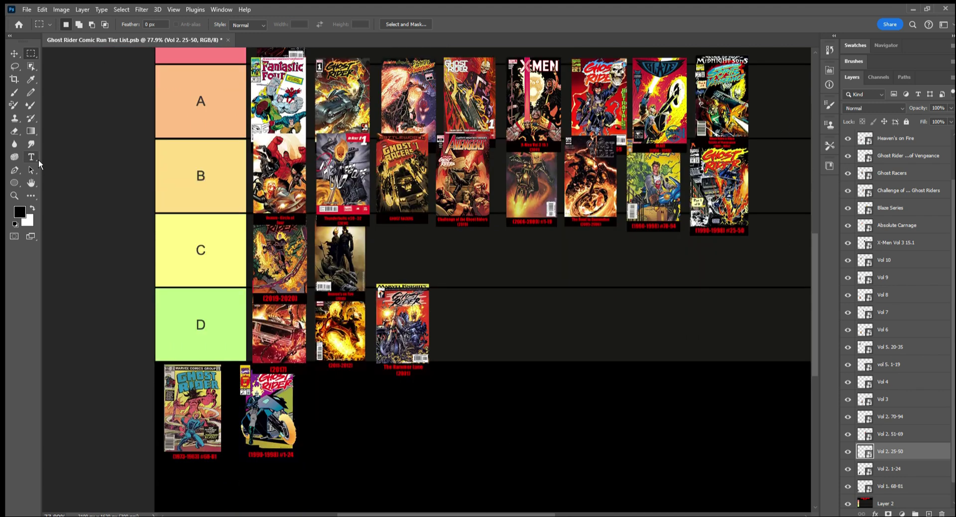
{"action": "left_click", "coordinate": [890, 470]}
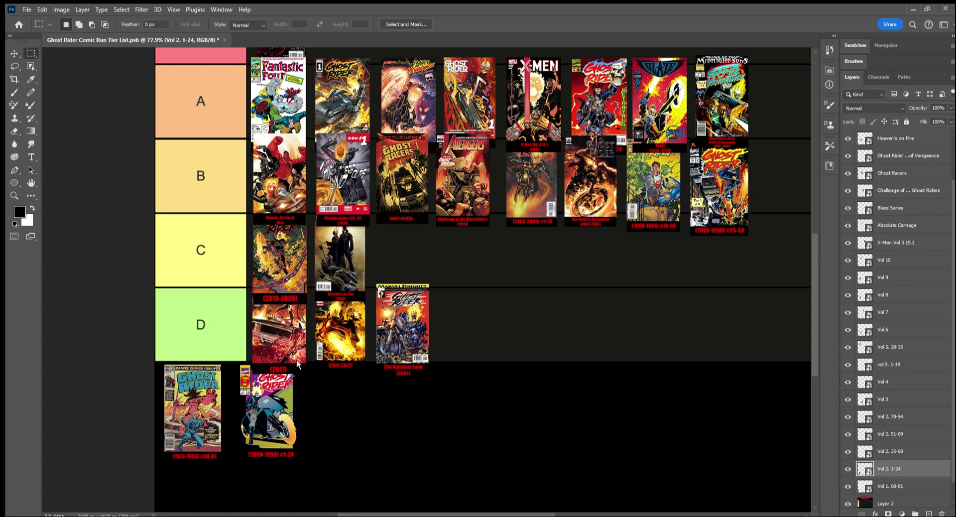
{"action": "key", "text": "ctrl+t"}
{"action": "scroll", "coordinate": [559, 443], "scroll_direction": "up", "scroll_amount": 1}
{"action": "left_click_drag", "start_coordinate": [283, 453], "coordinate": [379, 448]}
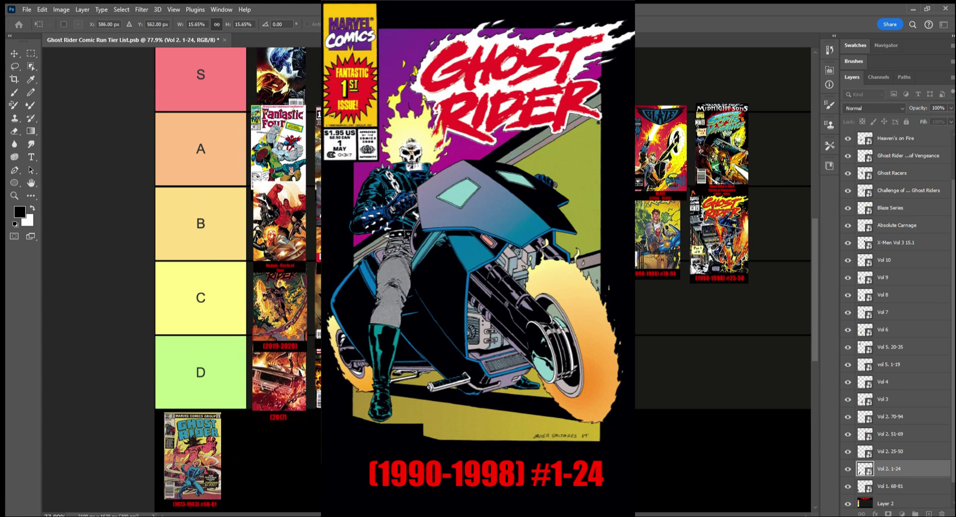
{"action": "scroll", "coordinate": [483, 278], "scroll_direction": "up", "scroll_amount": 1}
{"action": "scroll", "coordinate": [483, 278], "scroll_direction": "up", "scroll_amount": 1}
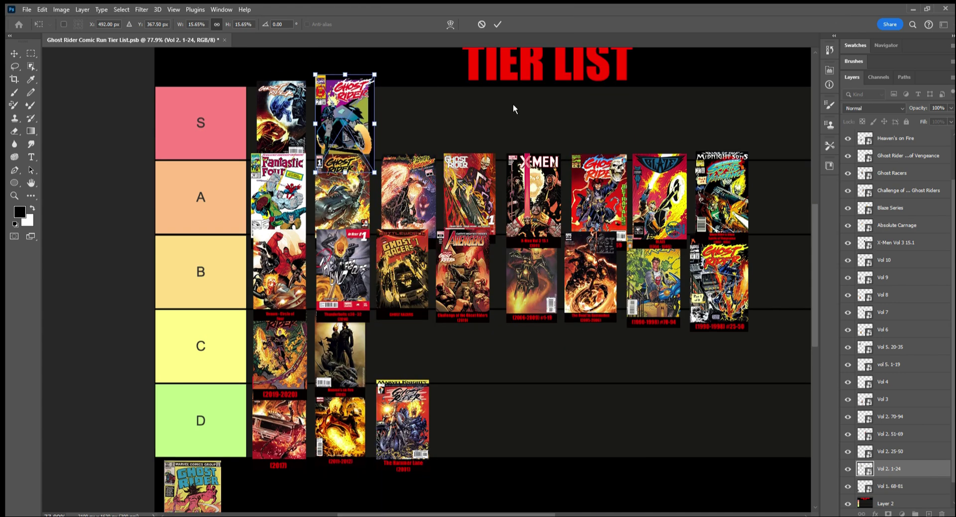
{"action": "key", "text": "Return"}
{"action": "key", "text": "m"}
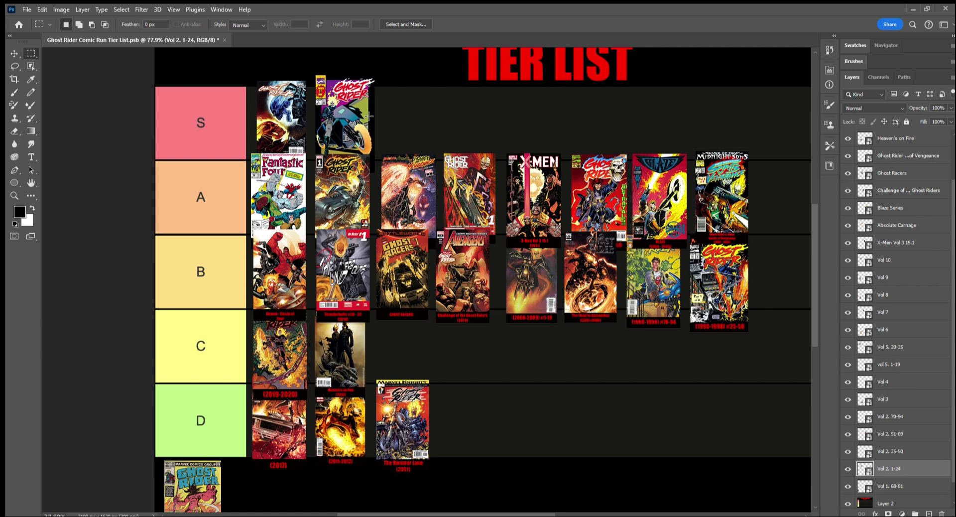
- Select the Vol 1. 68-81 layer and move its cover from the unranked covers into the third slot of the S tier row
{"action": "scroll", "coordinate": [369, 116], "scroll_direction": "down", "scroll_amount": 1}
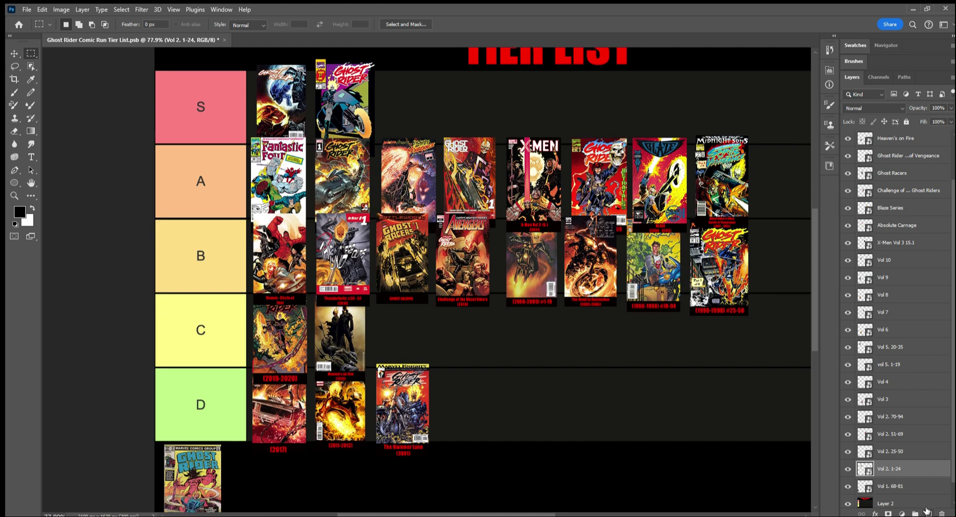
{"action": "left_click", "coordinate": [908, 486]}
{"action": "scroll", "coordinate": [201, 415], "scroll_direction": "down", "scroll_amount": 4}
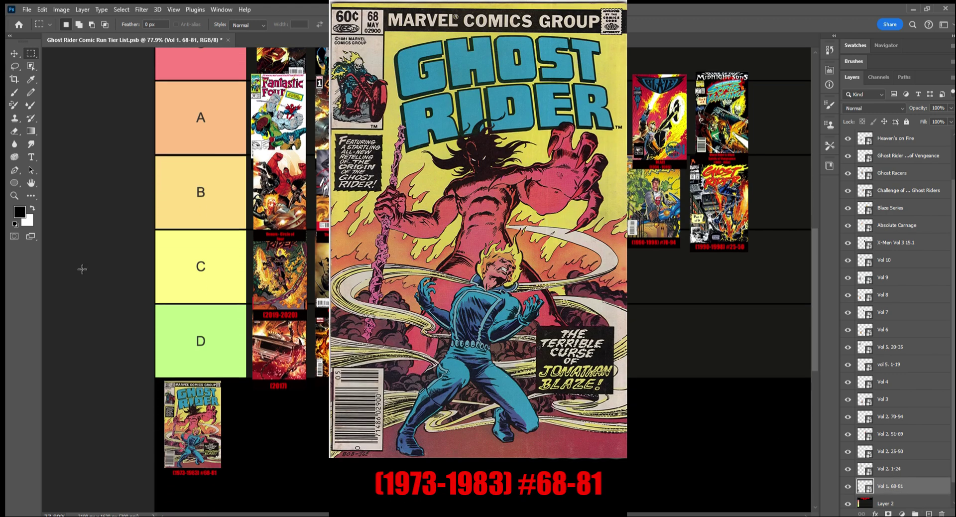
{"action": "left_click", "coordinate": [14, 195]}
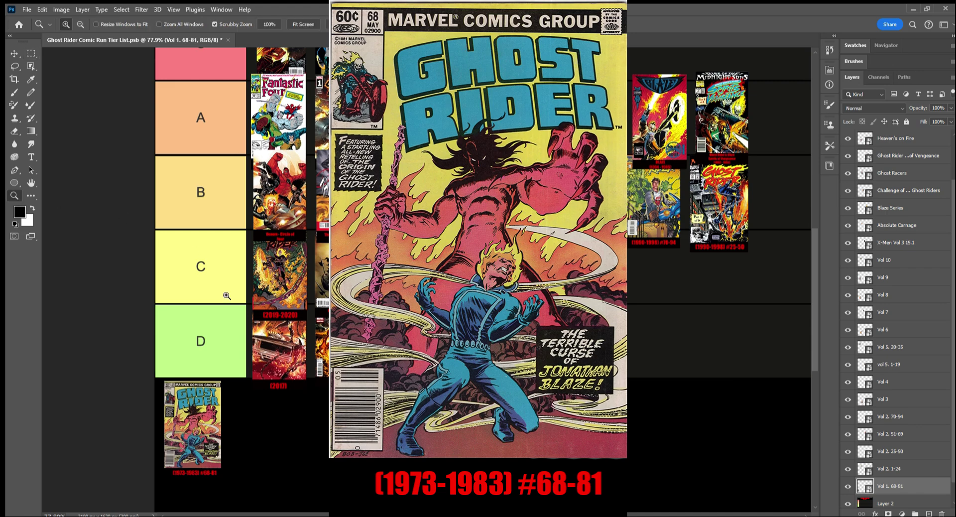
{"action": "left_click_drag", "start_coordinate": [197, 419], "coordinate": [214, 391]}
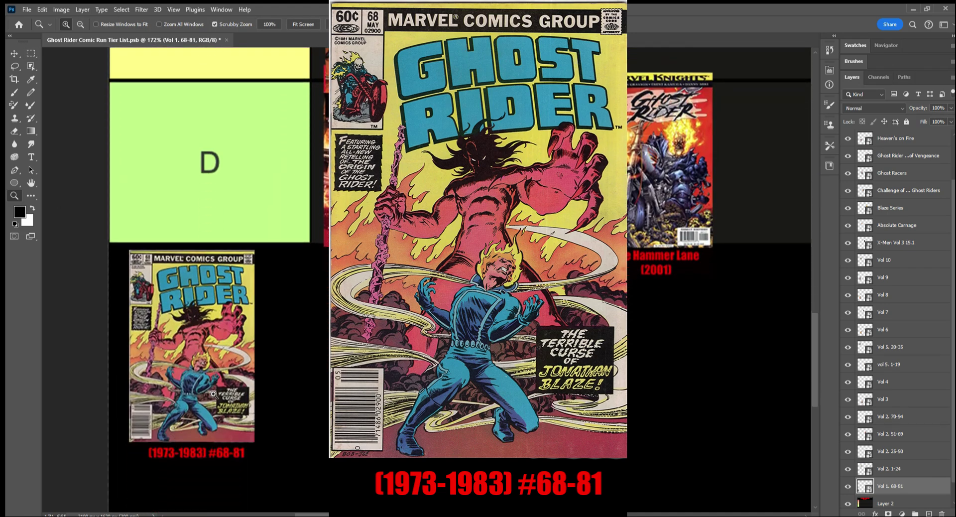
{"action": "left_click", "coordinate": [35, 52]}
{"action": "key", "text": "ctrl+t"}
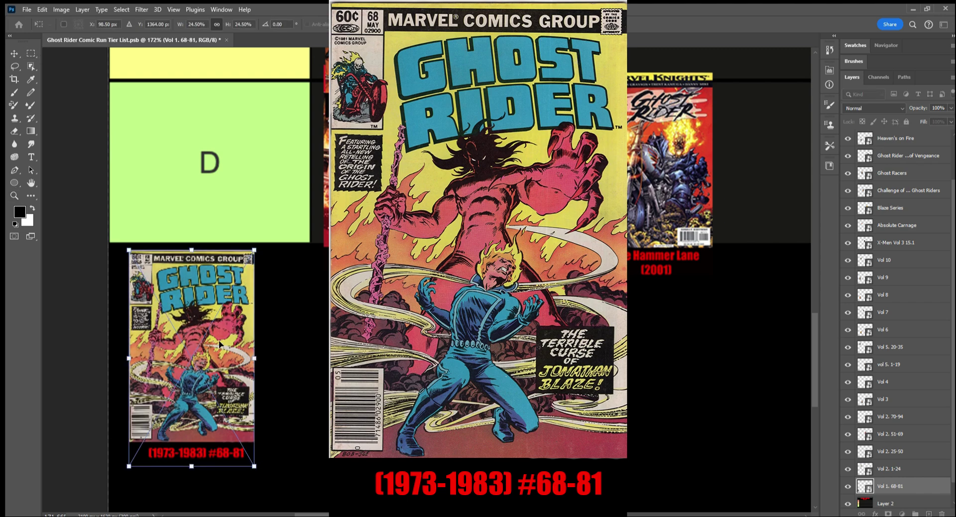
{"action": "left_click", "coordinate": [12, 194]}
{"action": "scroll", "coordinate": [335, 215], "scroll_direction": "down", "scroll_amount": 2}
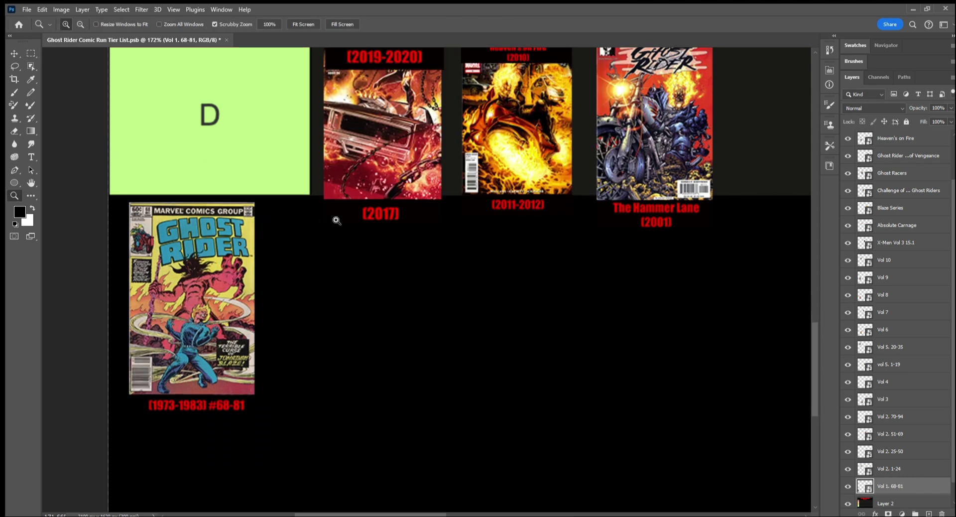
{"action": "left_click_drag", "start_coordinate": [335, 215], "coordinate": [281, 237]}
{"action": "scroll", "coordinate": [281, 237], "scroll_direction": "up", "scroll_amount": 3}
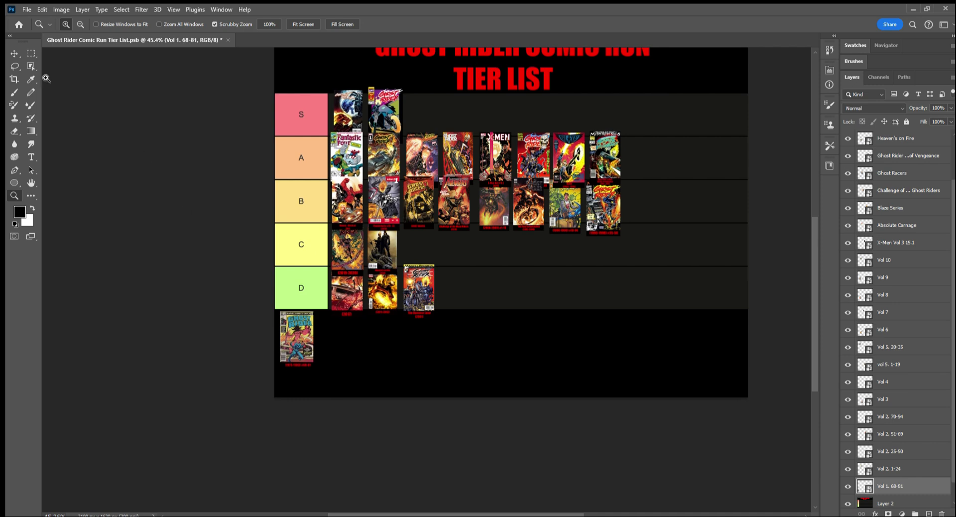
{"action": "key", "text": "m"}
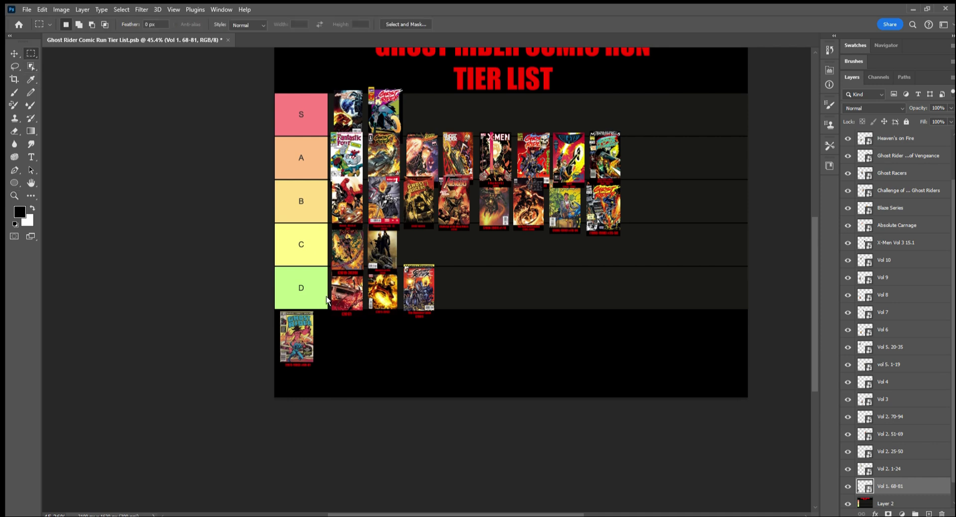
{"action": "key", "text": "ctrl+t"}
{"action": "left_click_drag", "start_coordinate": [296, 338], "coordinate": [422, 108]}
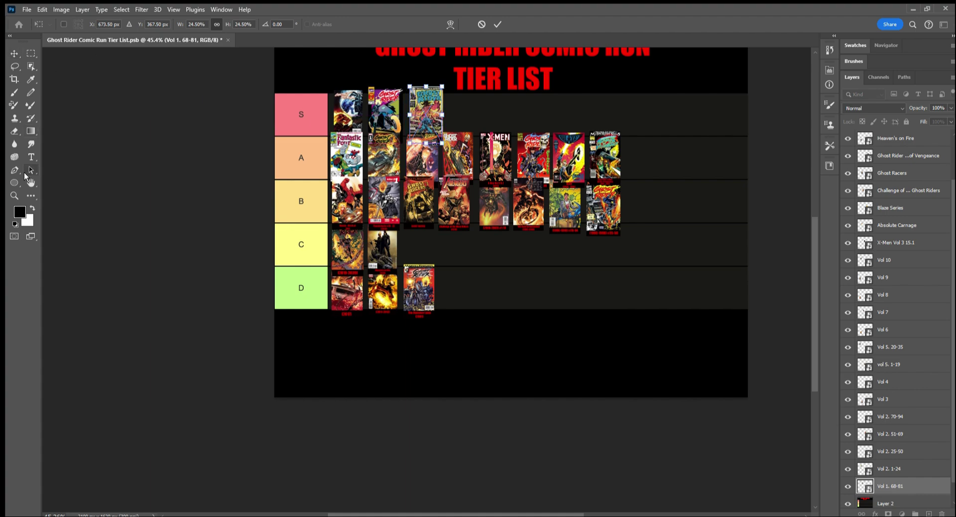
- Reorder the S tier row by moving the Vol 1. 68-81 cover into the second slot and the Vol 2. 1-24 cover into the first
{"action": "left_click", "coordinate": [14, 195]}
{"action": "left_click_drag", "start_coordinate": [434, 91], "coordinate": [496, 127]}
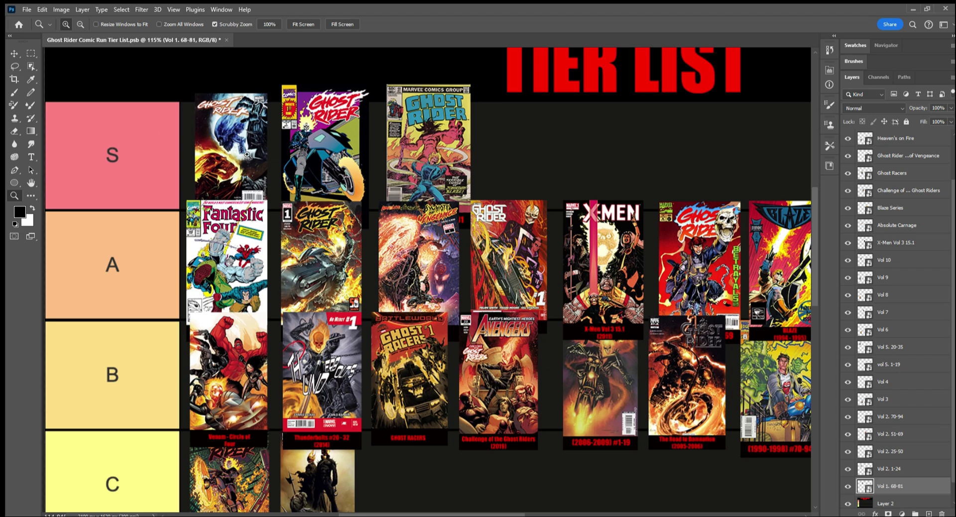
{"action": "mouse_move", "coordinate": [403, 149]}
{"action": "left_mouse_down"}
{"action": "mouse_move", "coordinate": [448, 151]}
{"action": "mouse_move", "coordinate": [348, 152]}
{"action": "mouse_move", "coordinate": [387, 153]}
{"action": "left_mouse_up"}
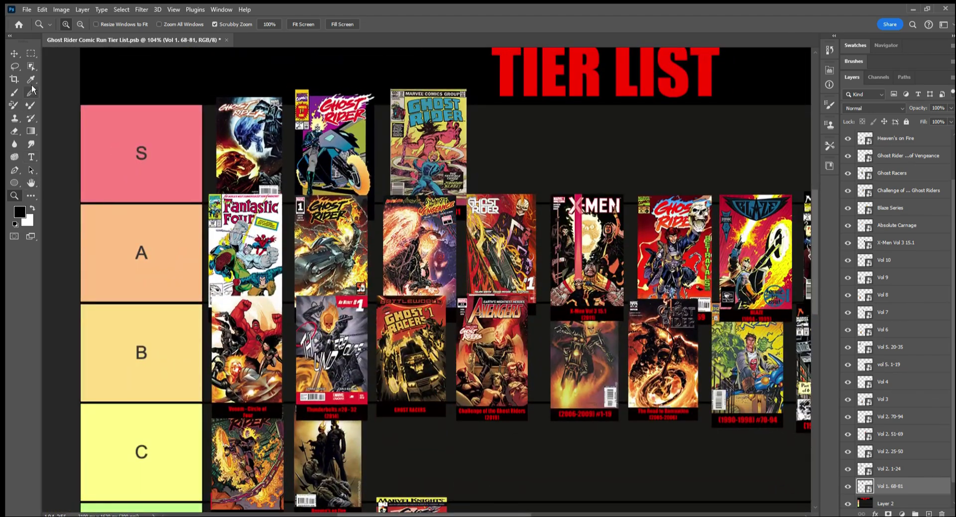
{"action": "key", "text": "ctrl+t"}
{"action": "left_click_drag", "start_coordinate": [441, 170], "coordinate": [347, 169]}
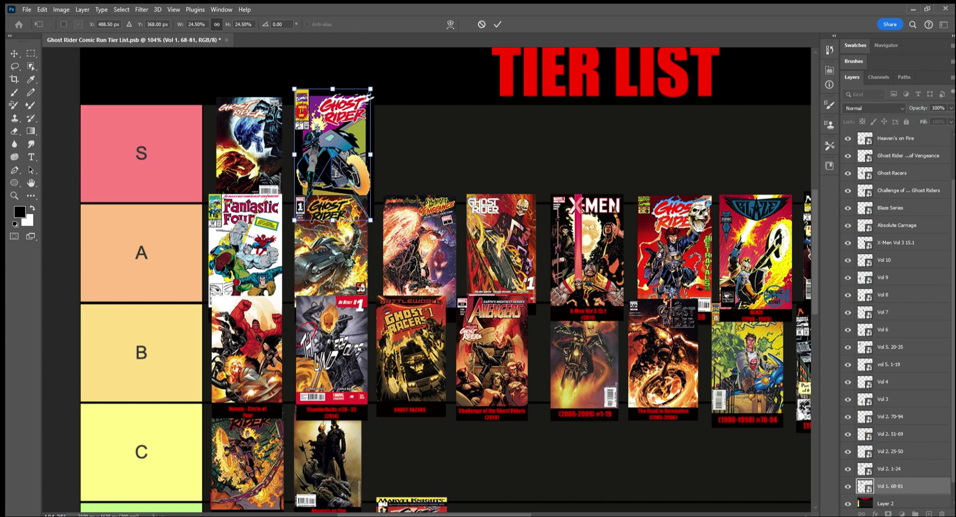
{"action": "key", "text": "Return"}
- Select the Vol 5. 20-35 layer and move its cover into the third slot of the S tier row, level with the neighbouring covers
{"action": "scroll", "coordinate": [896, 298], "scroll_direction": "up", "scroll_amount": 1}
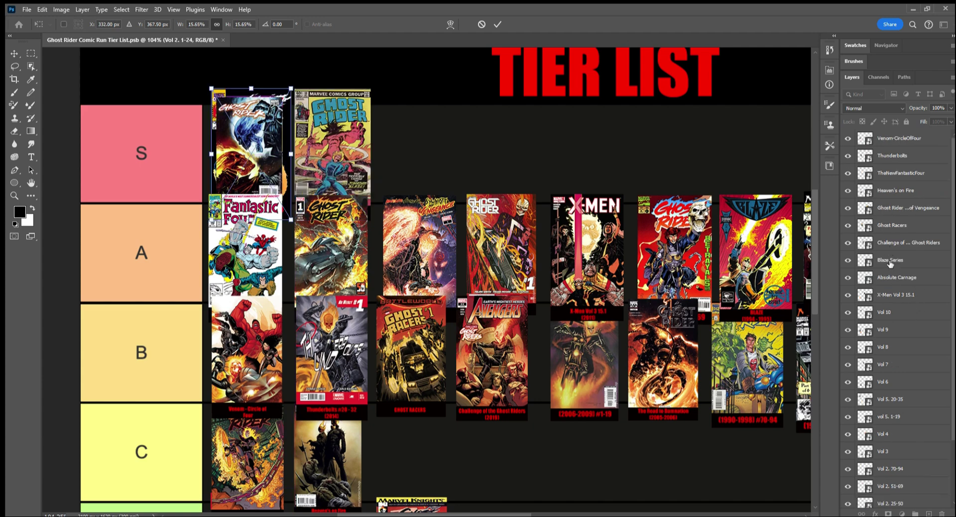
{"action": "left_click", "coordinate": [884, 398]}
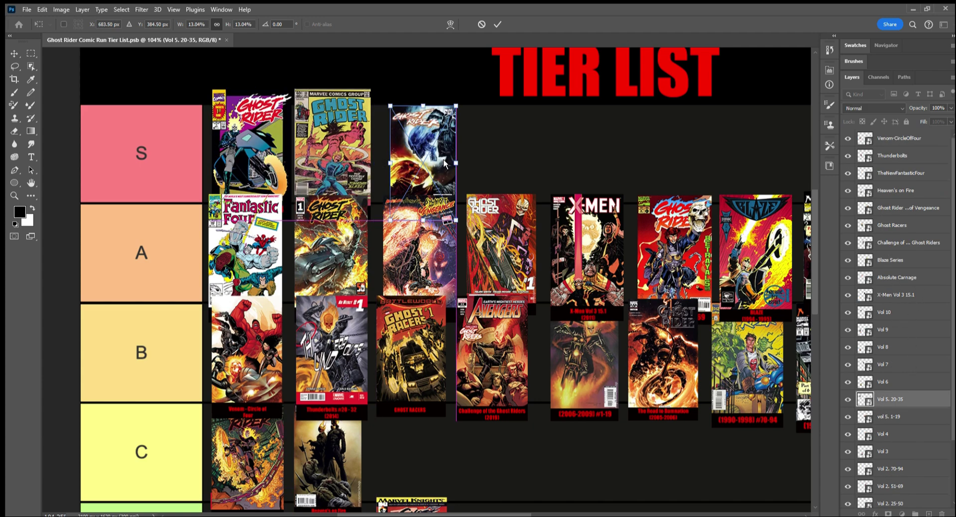
{"action": "left_click_drag", "start_coordinate": [416, 150], "coordinate": [438, 110]}
{"action": "key", "text": "Return"}
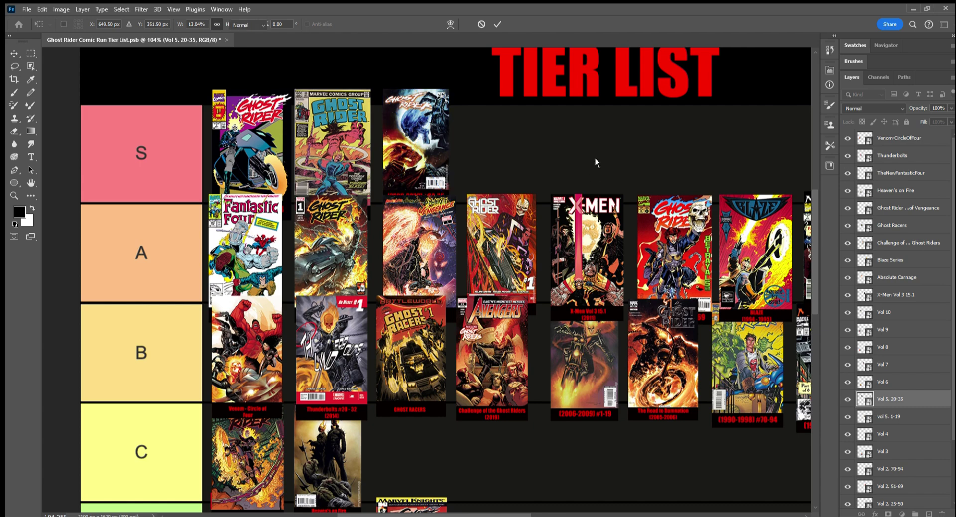
{"action": "key", "text": "m"}
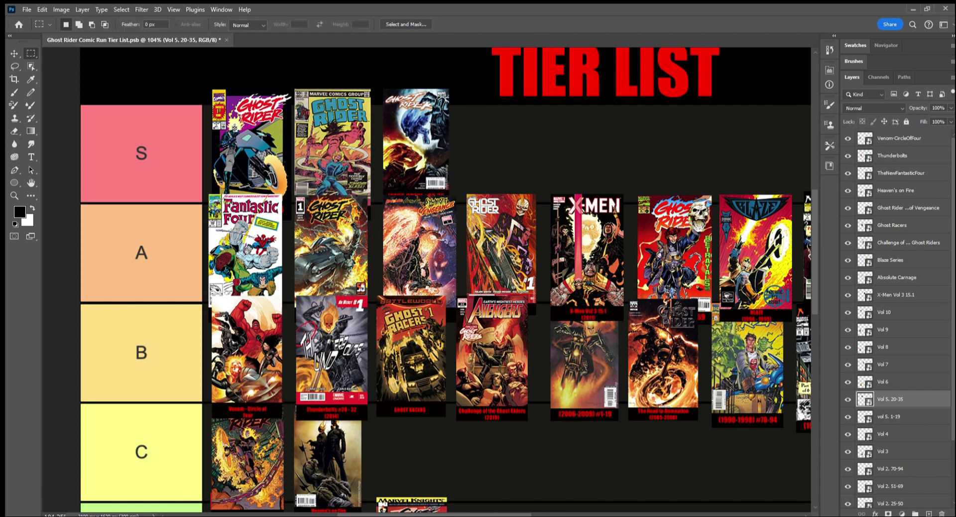